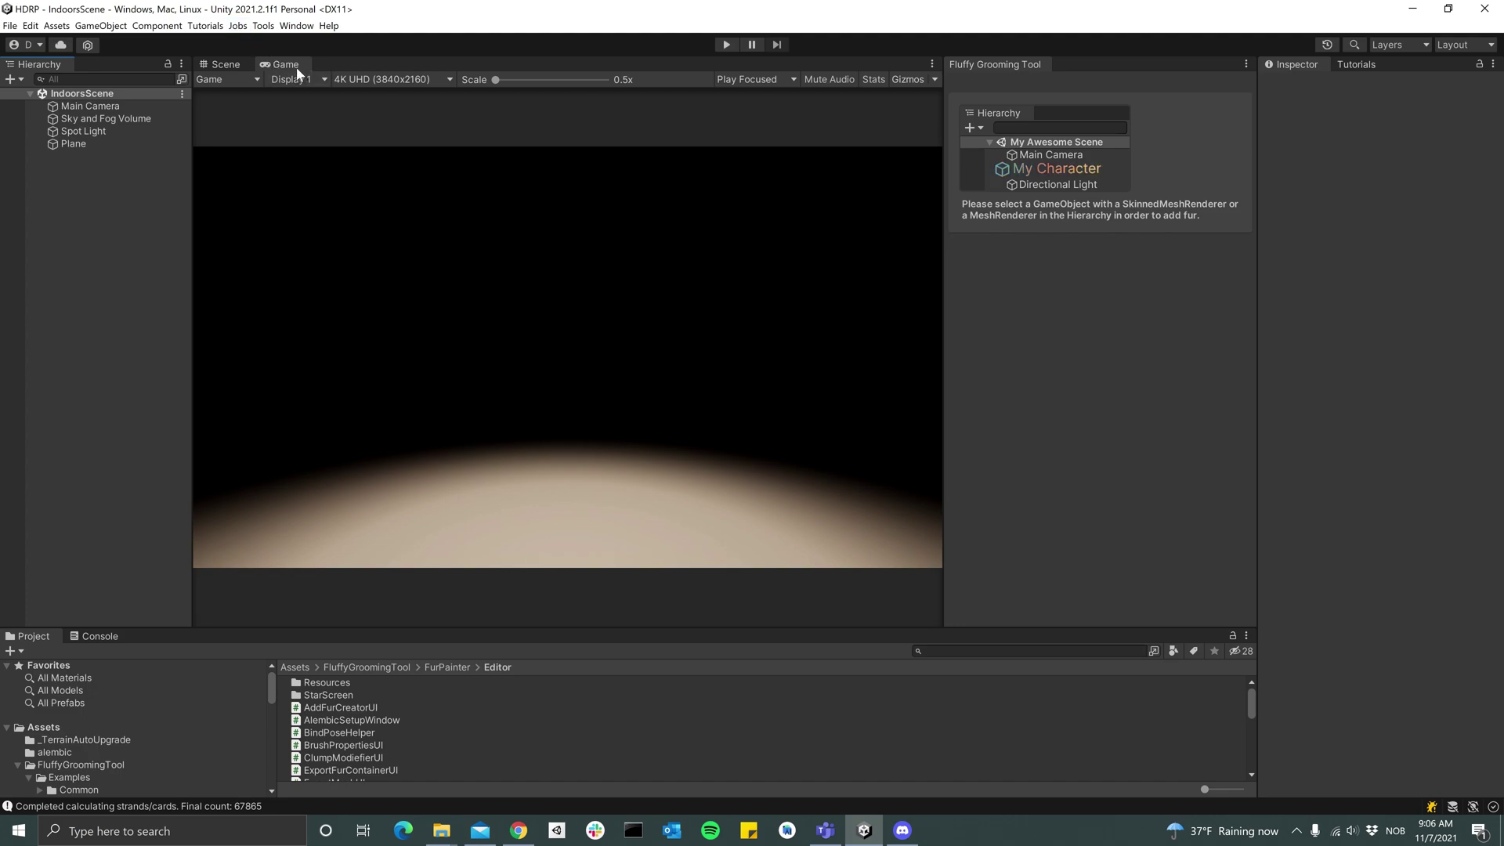
Create a Sphere and apply Strand Preset fur to it, giving 67865 strands.
left_click(100, 25)
mouse_move(154, 84)
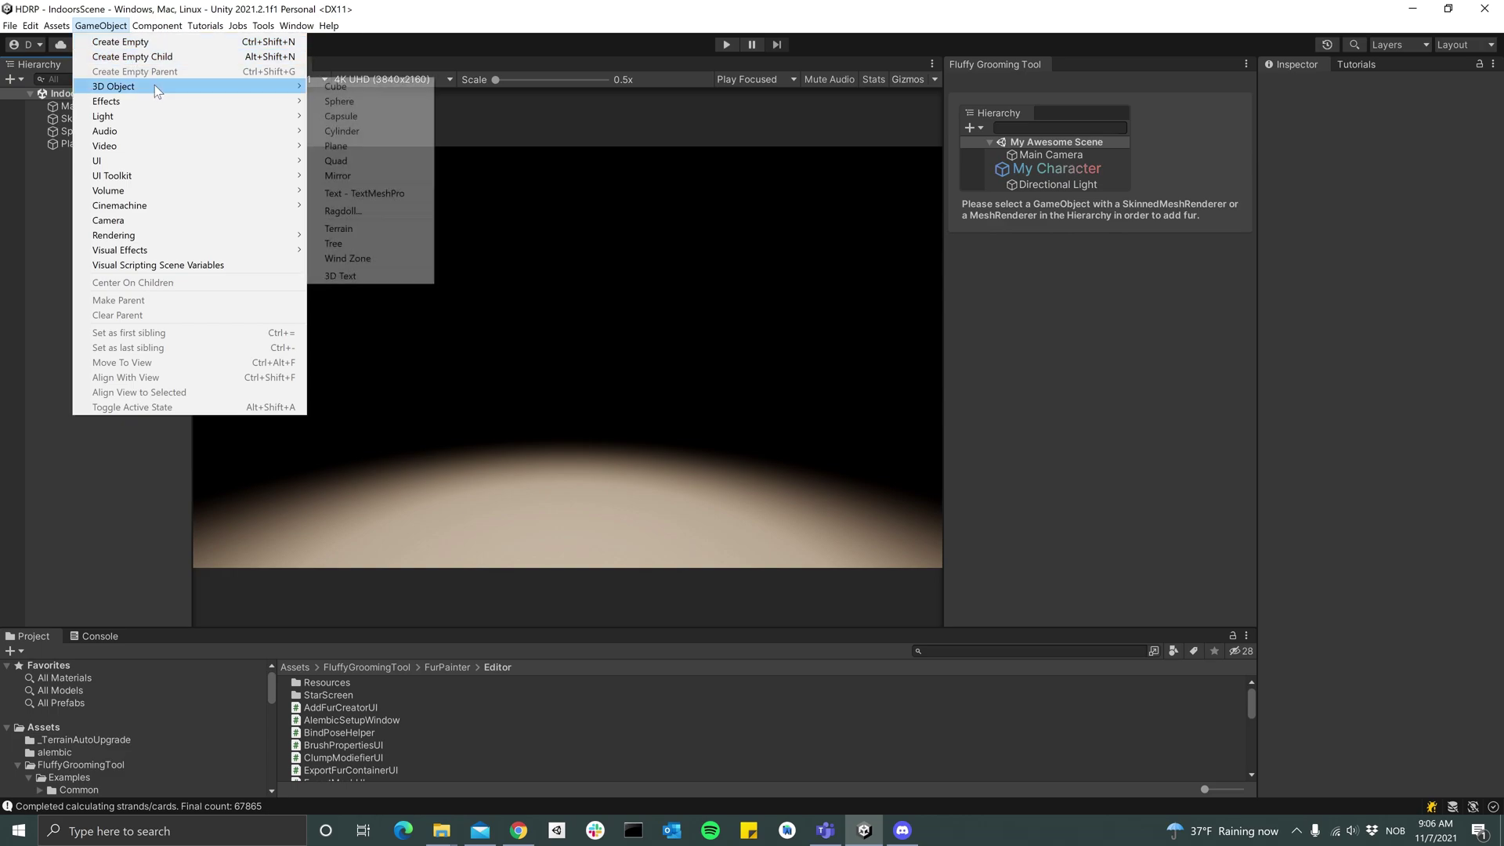
left_click(365, 101)
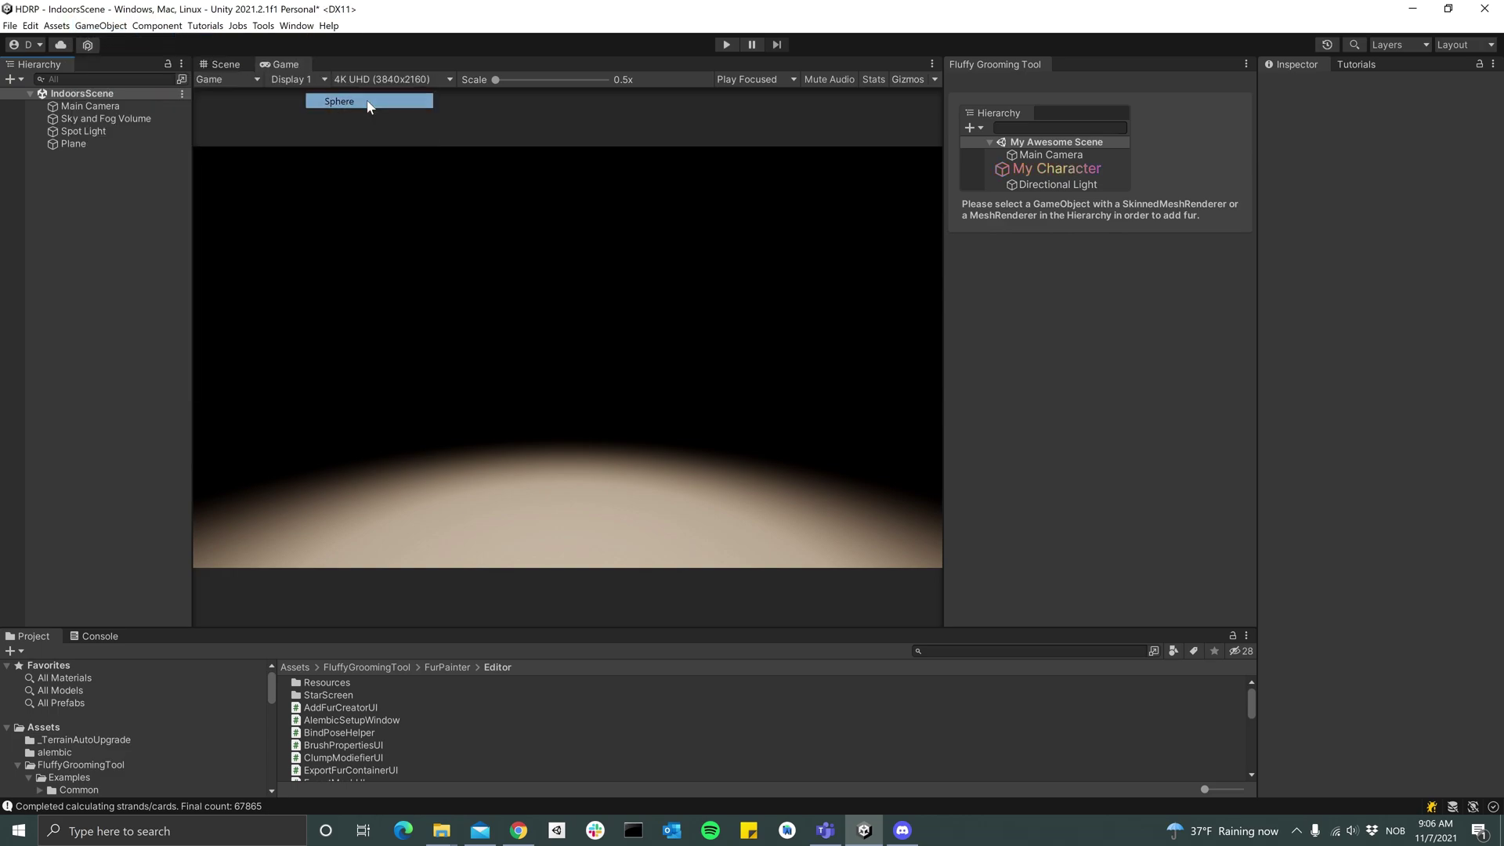
left_click(1064, 137)
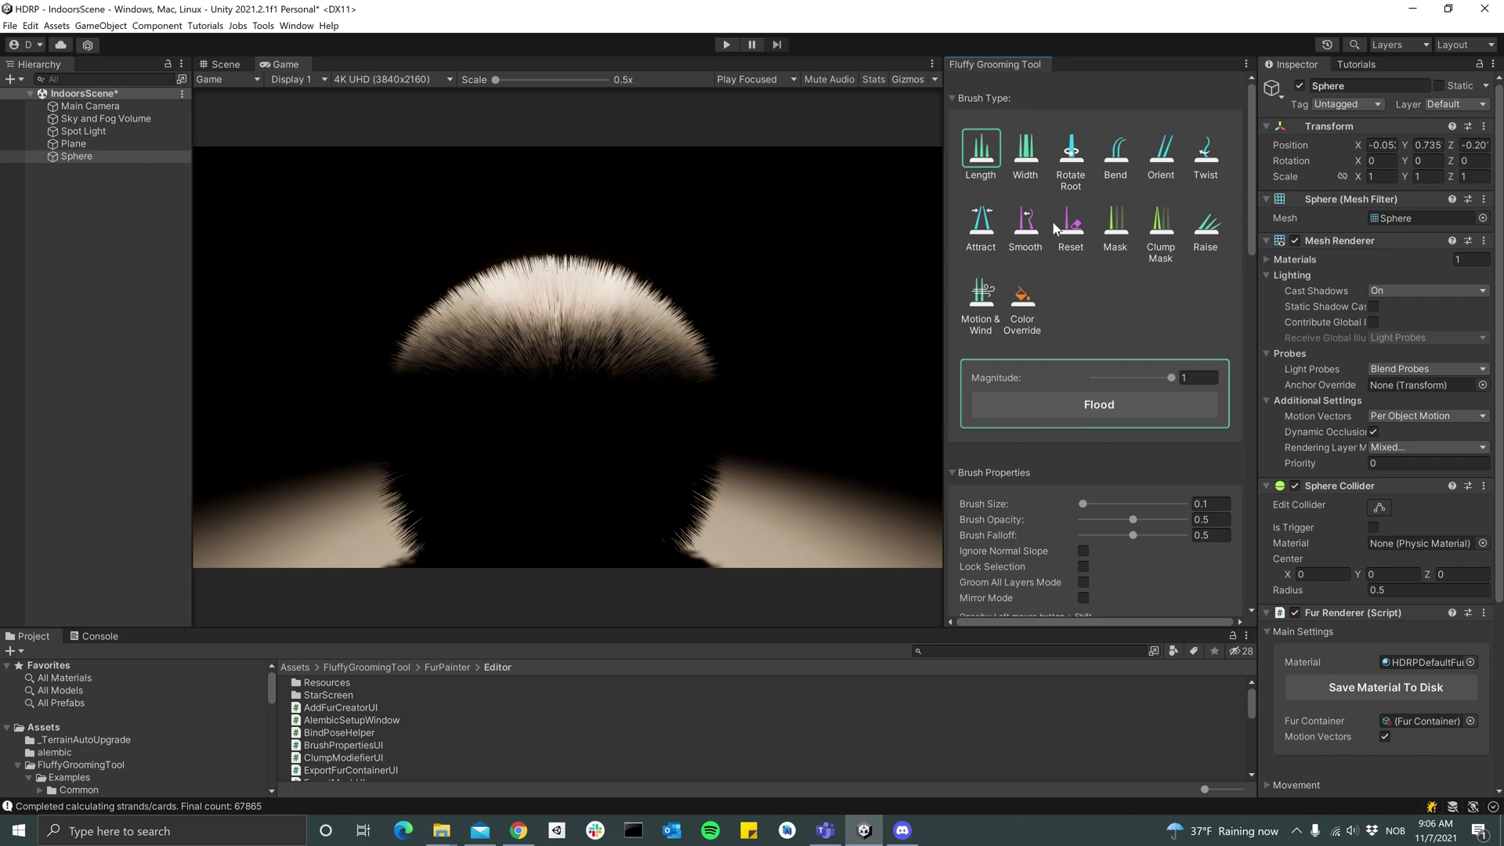
left_click_drag(1259, 256, 1214, 256)
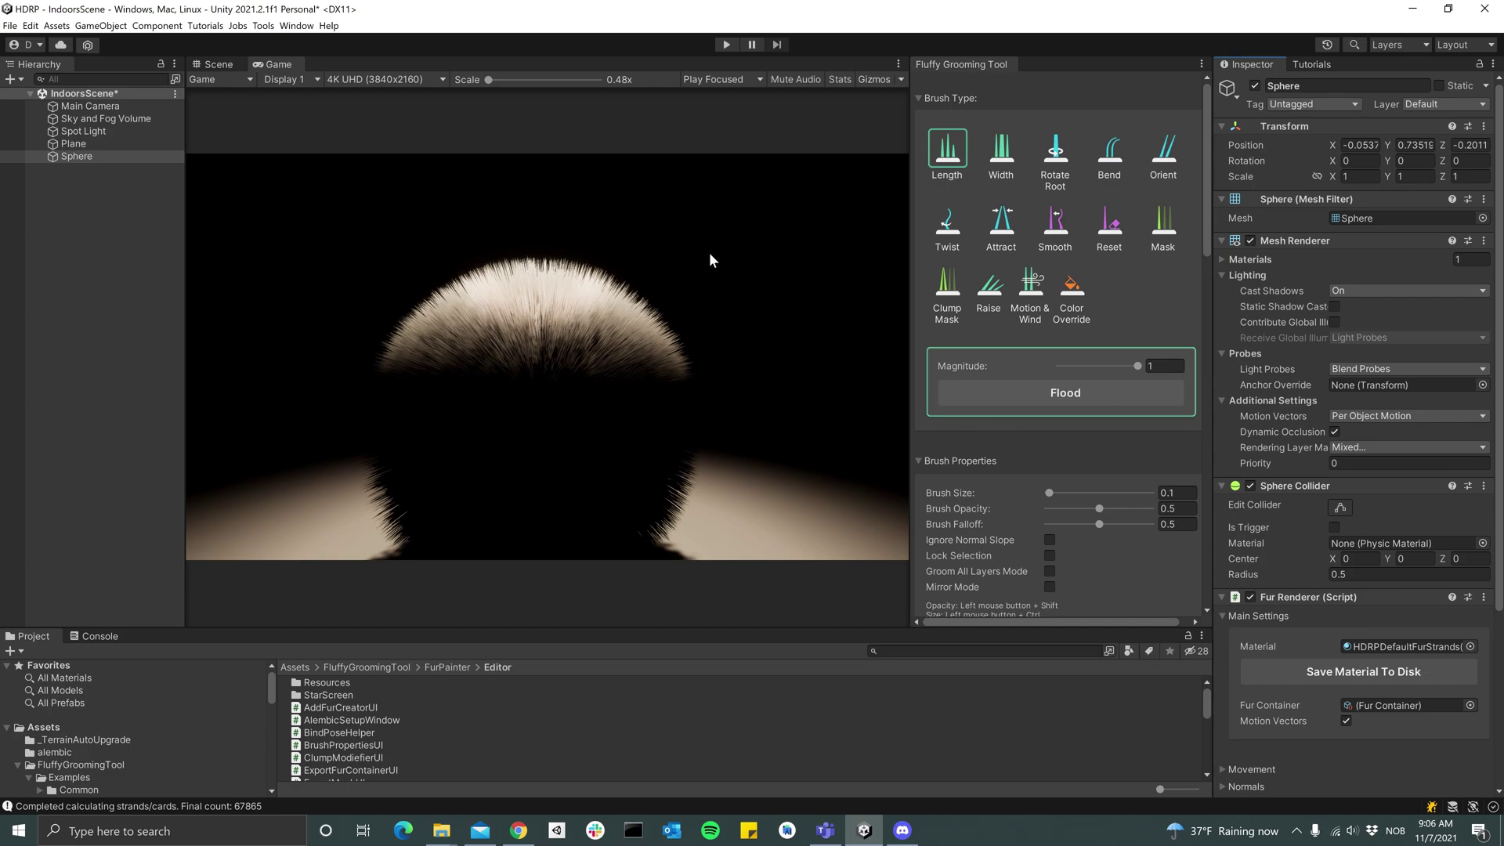
Change the Main Camera's TAA Quality Preset from Medium to High.
left_click(119, 105)
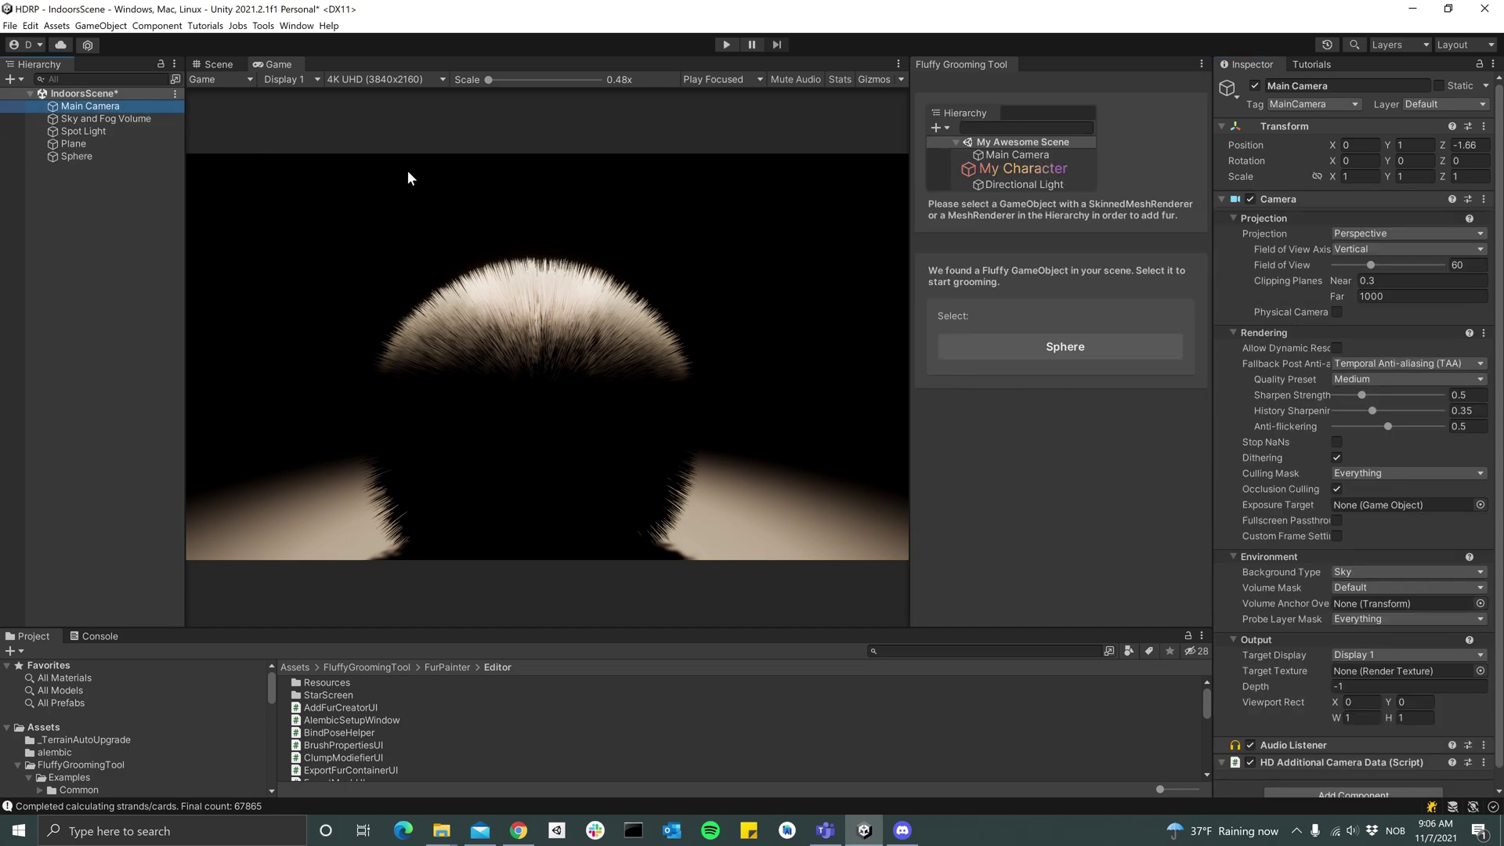
left_click_drag(1220, 402, 1177, 402)
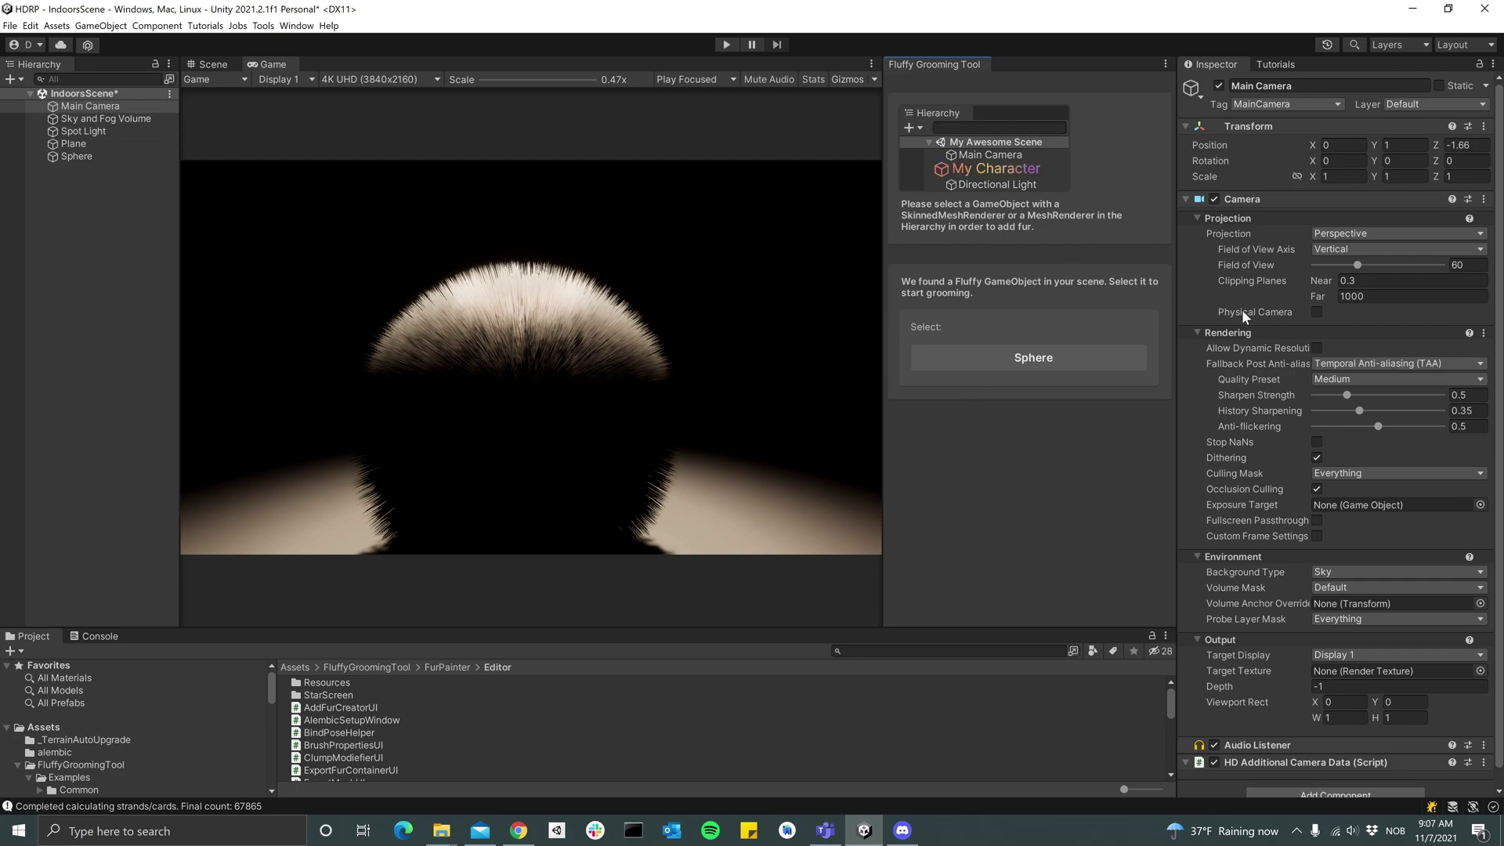
left_click(1365, 378)
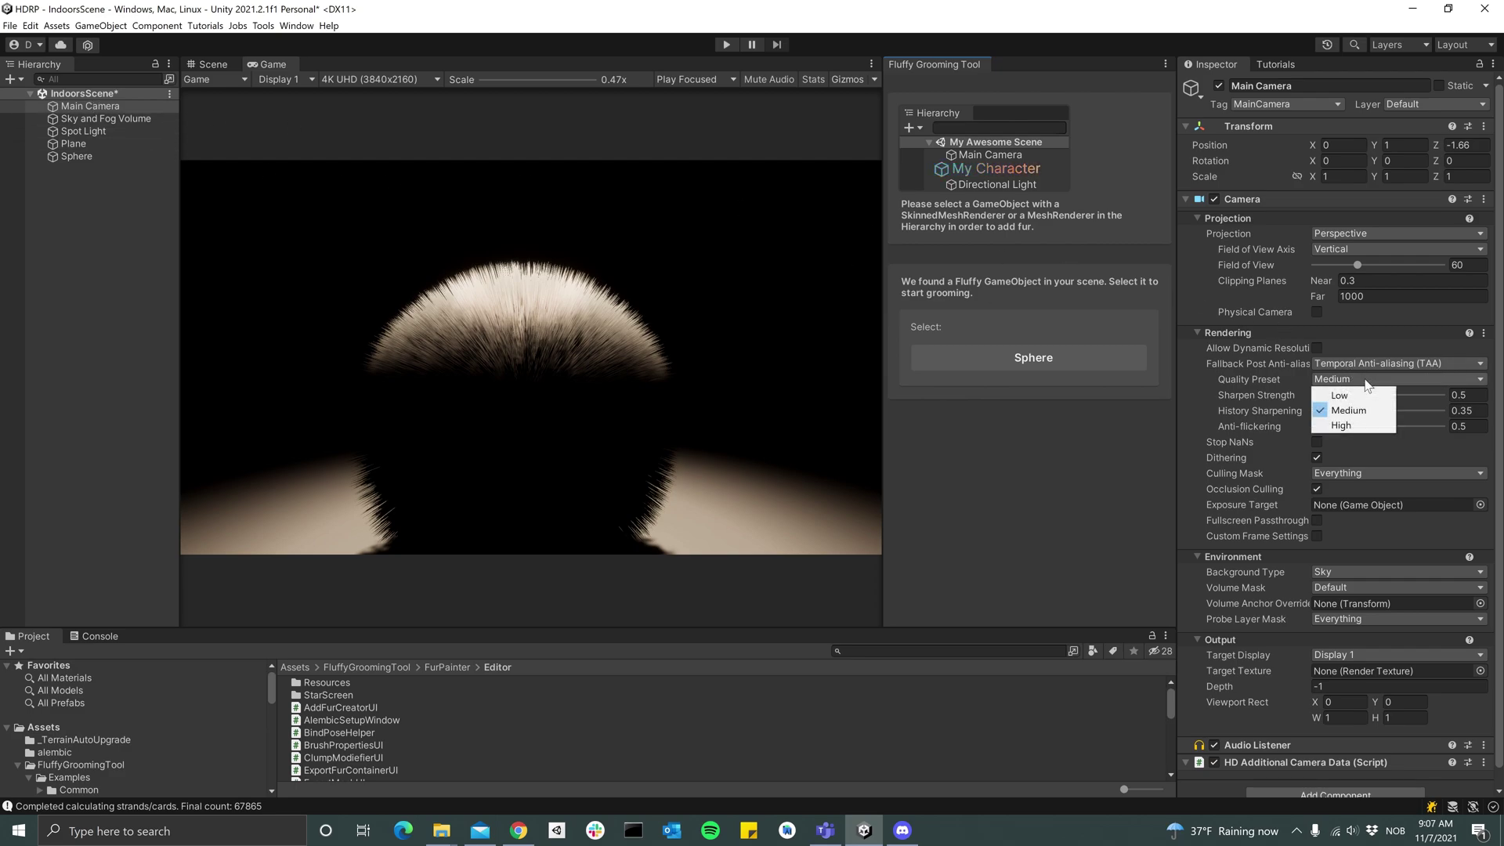
left_click(1358, 425)
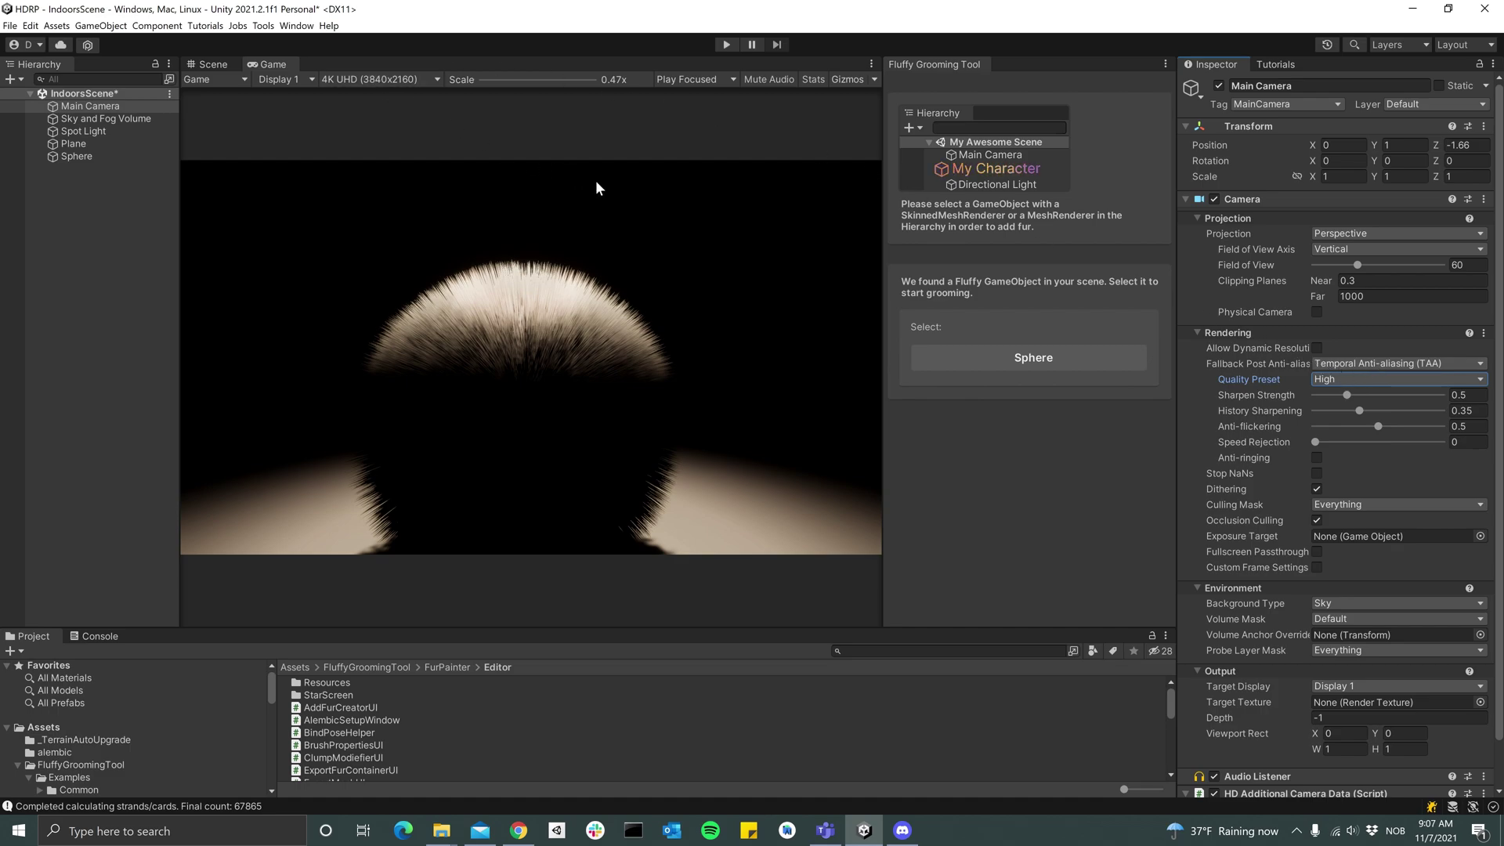
View the fur sphere in the Scene view and enable Always Refresh in its scene effects.
left_click(207, 64)
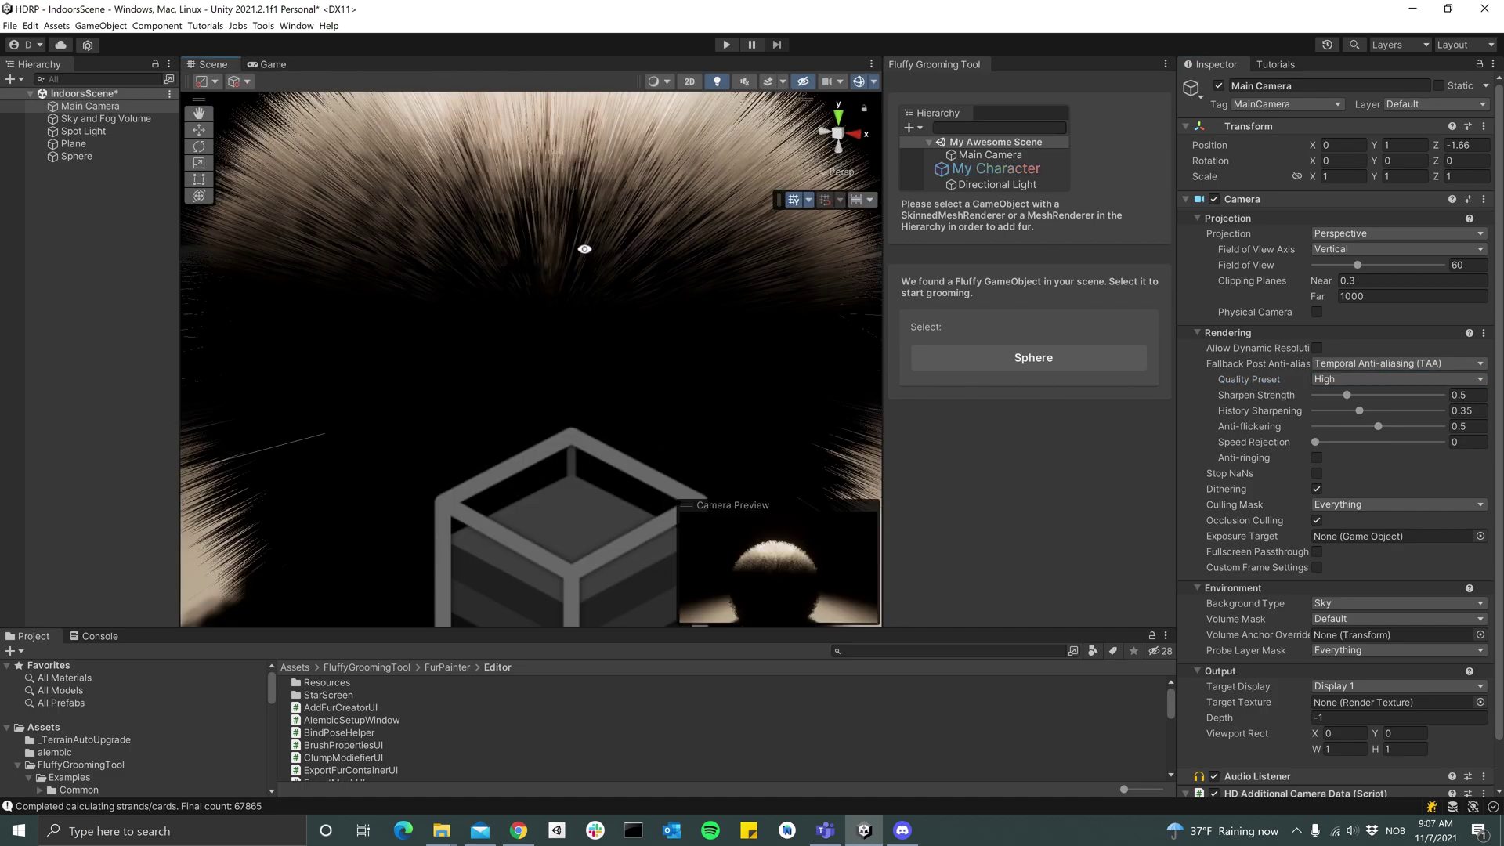
left_click_drag(588, 241, 600, 266)
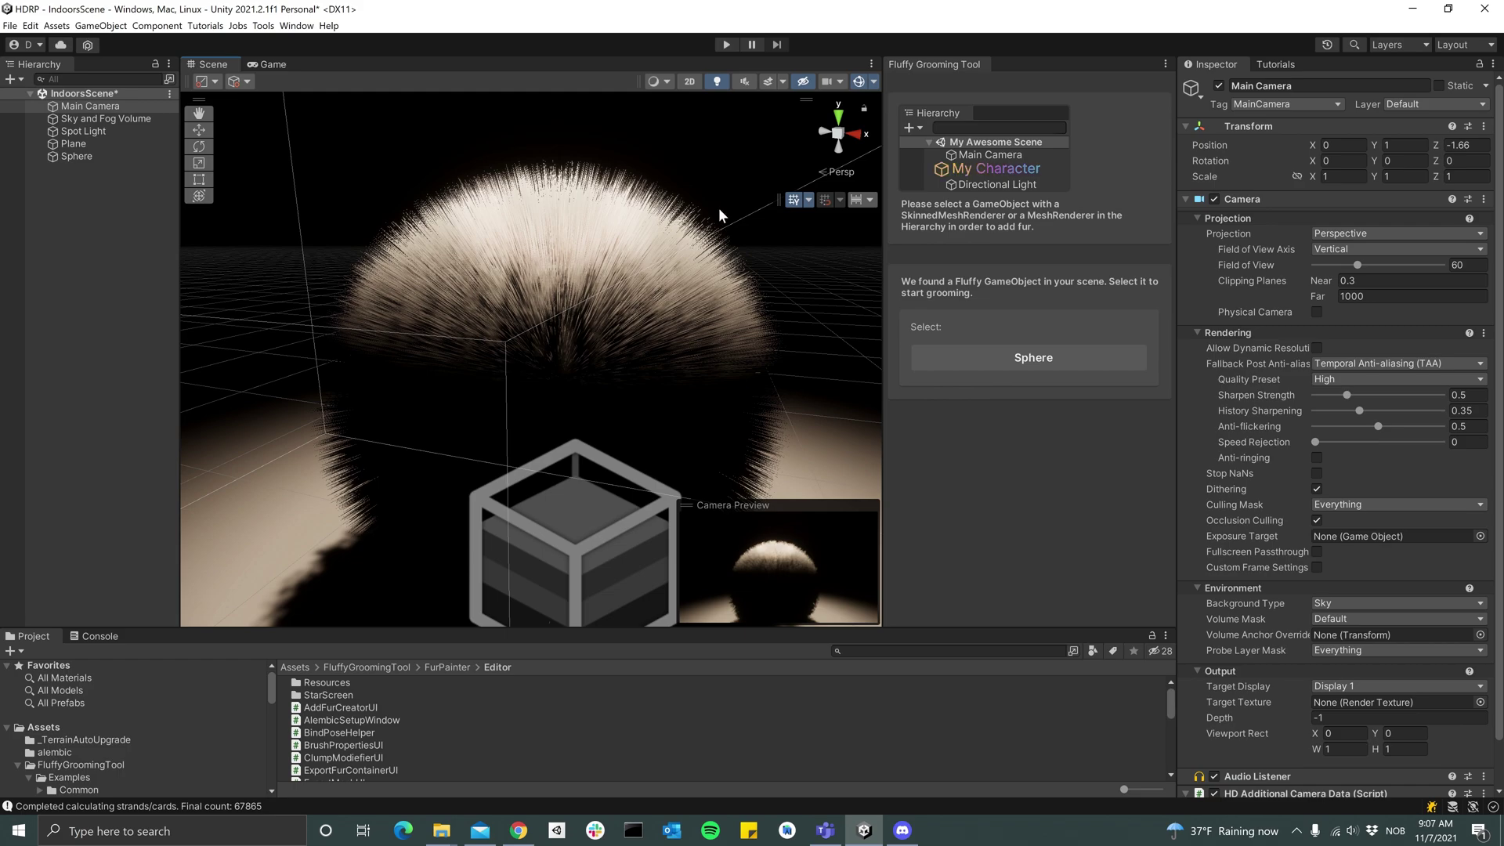
left_click(840, 82)
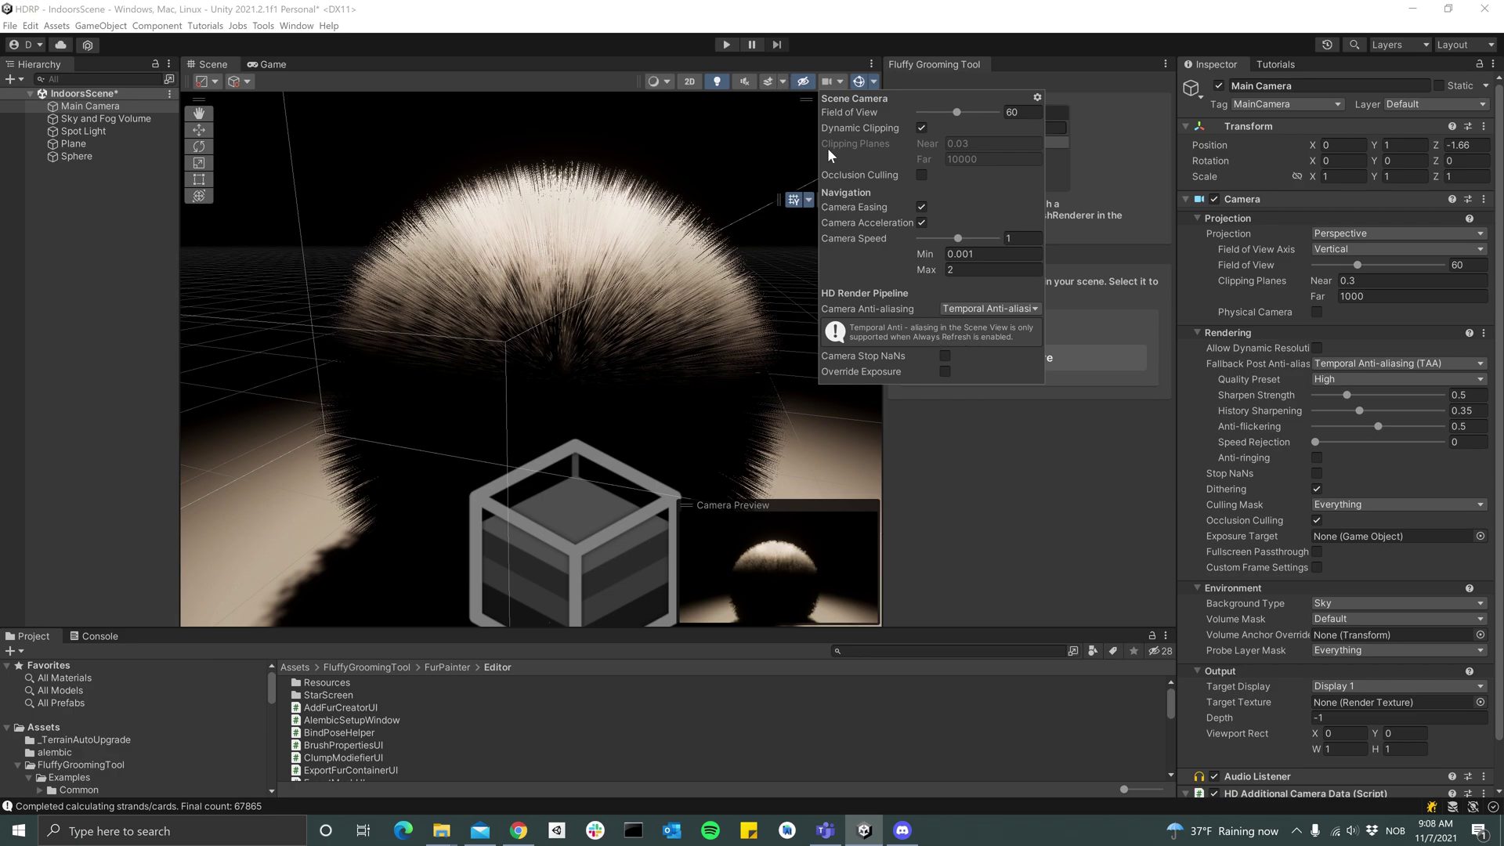
left_click(783, 82)
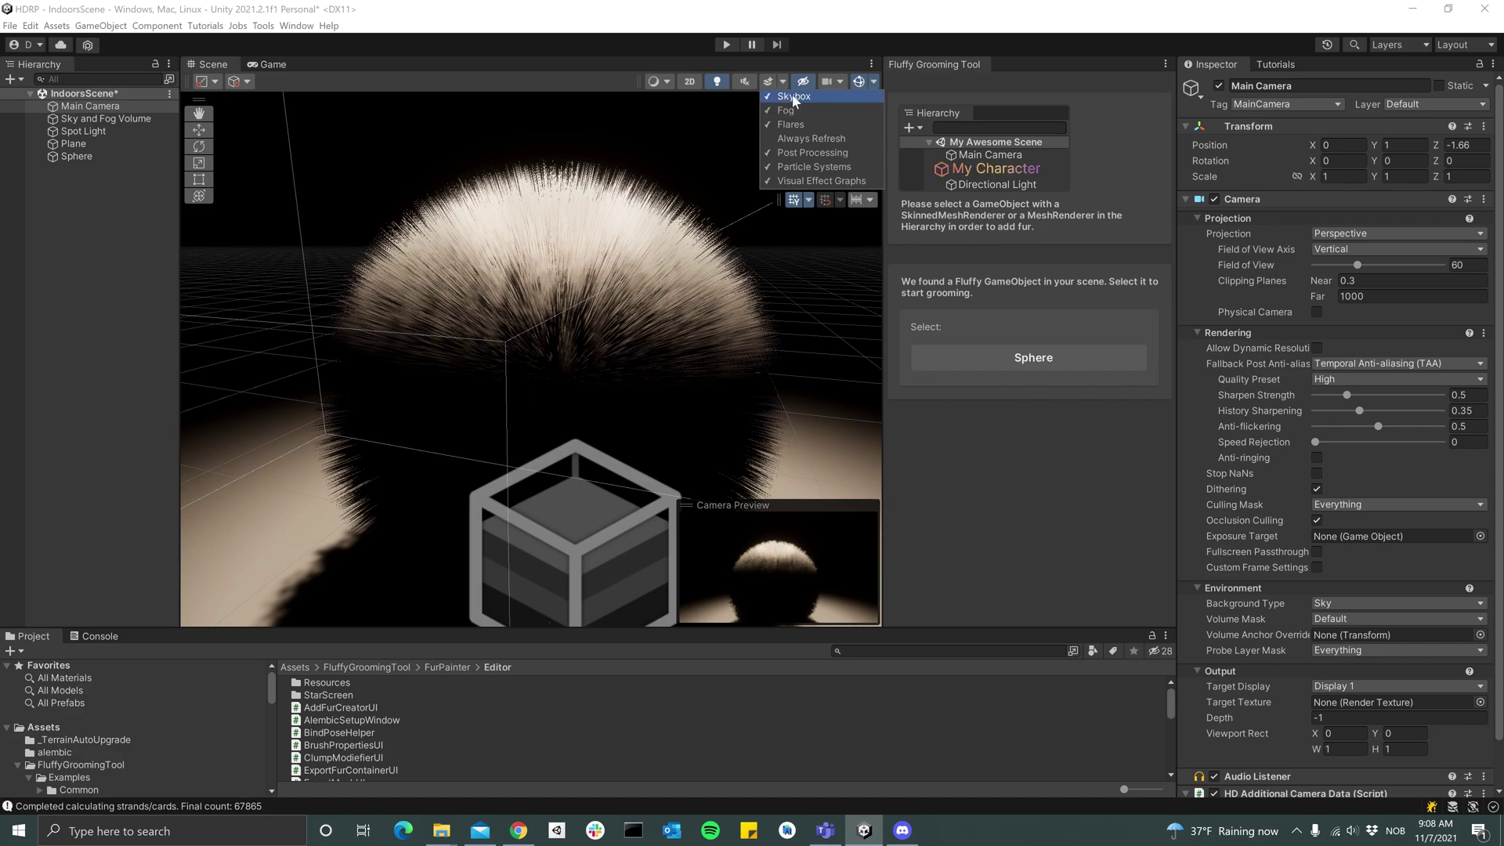
left_click(812, 138)
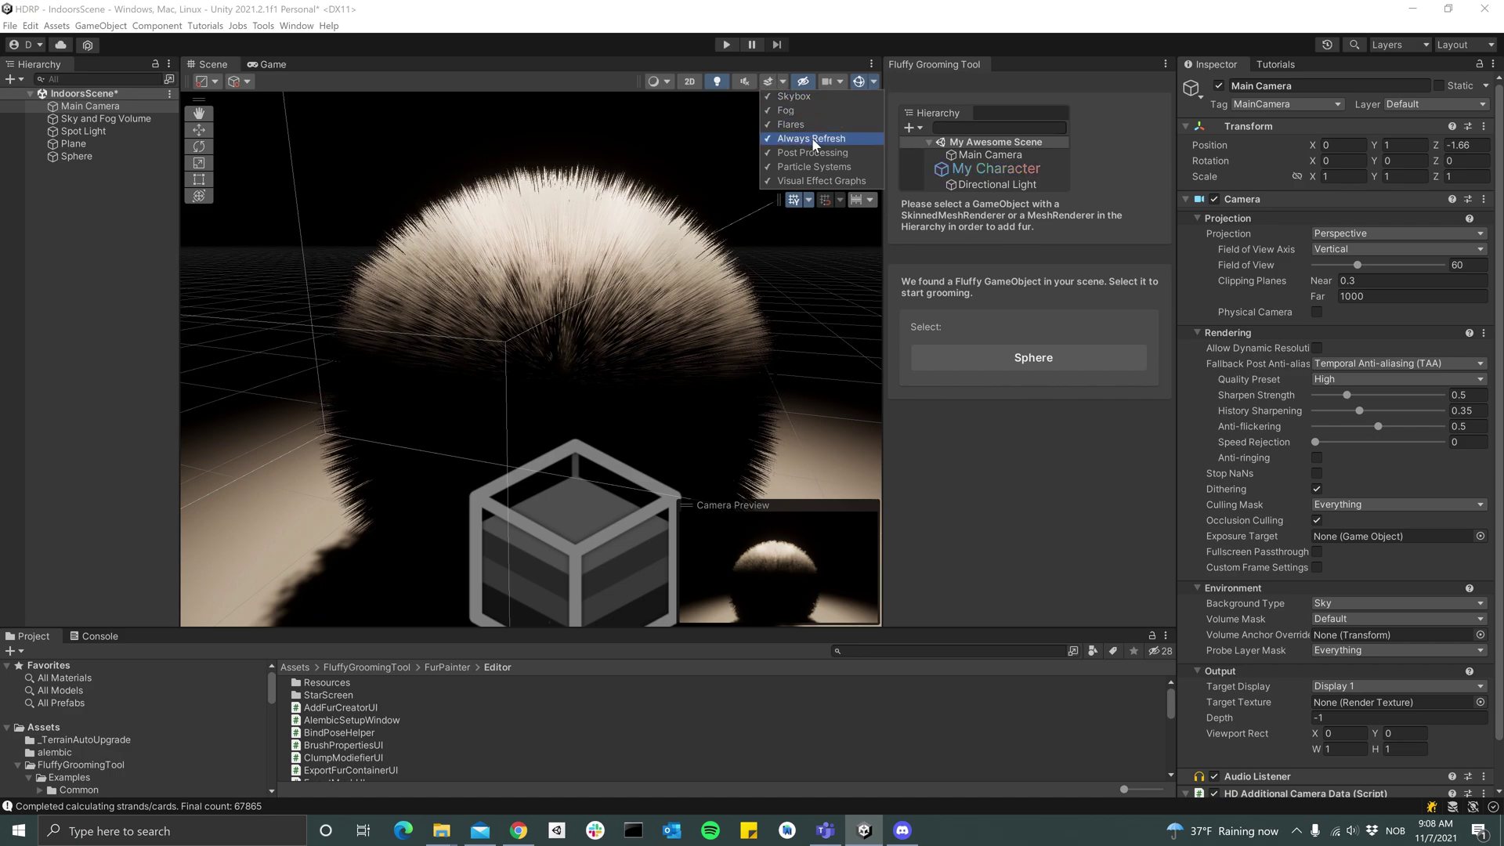
left_click(664, 235)
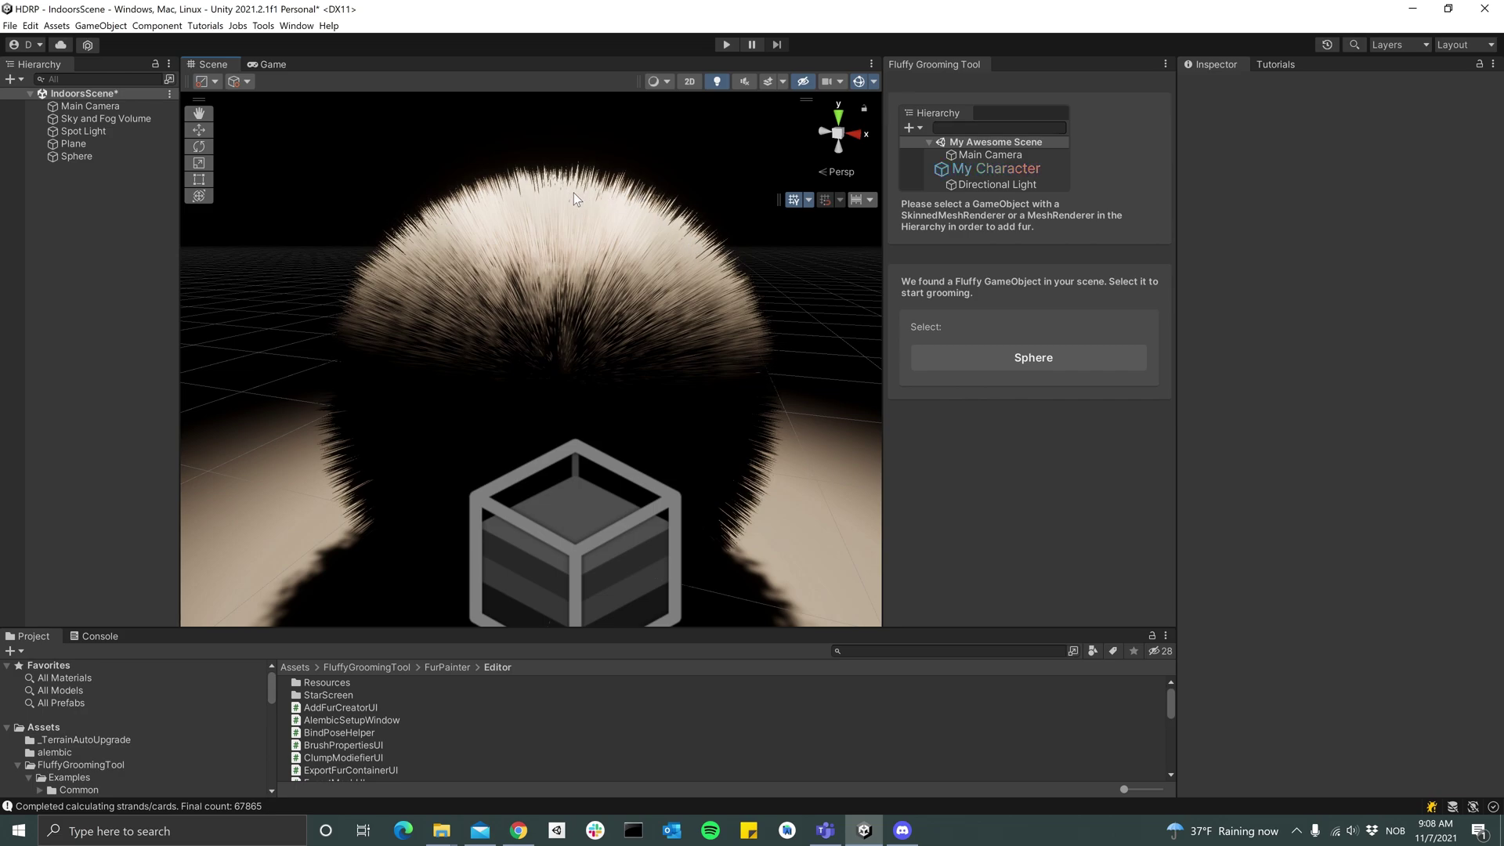
Switch to the Game view and review the Main Camera's Inspector settings.
left_click(267, 64)
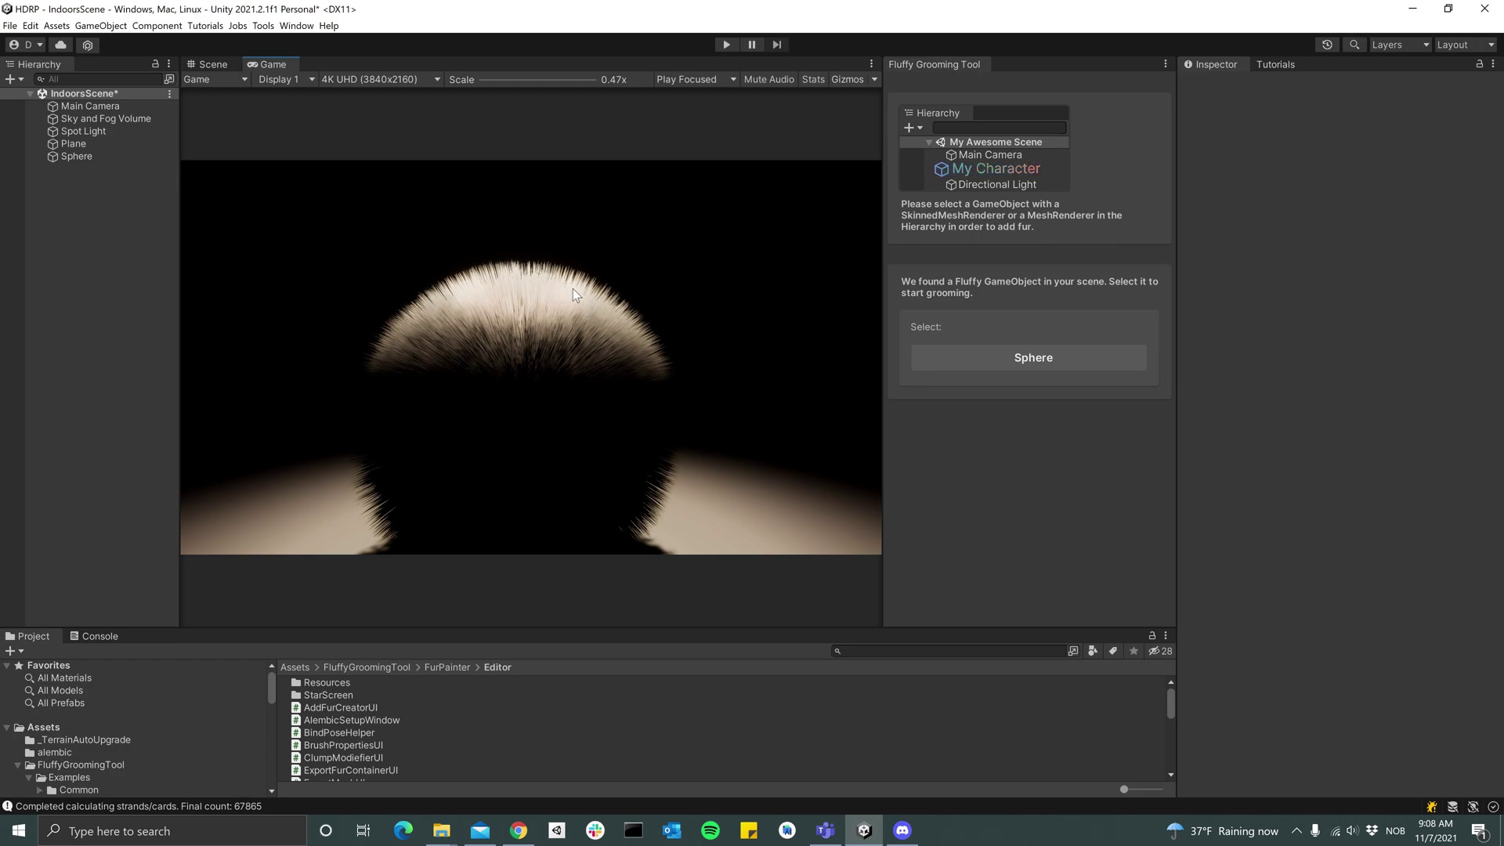
left_click(129, 107)
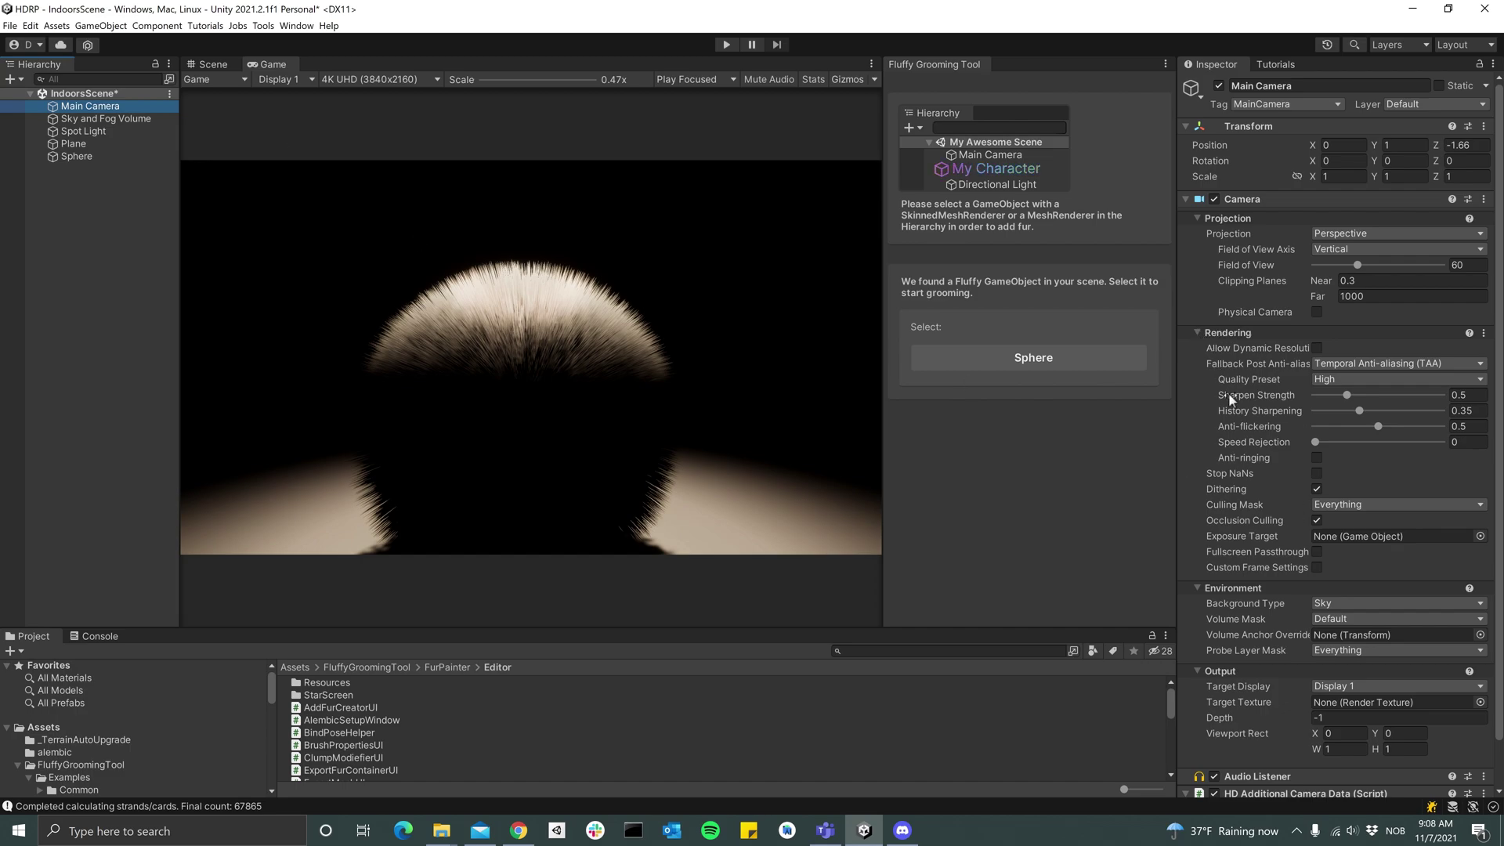
scroll(1230, 411, "down", 1)
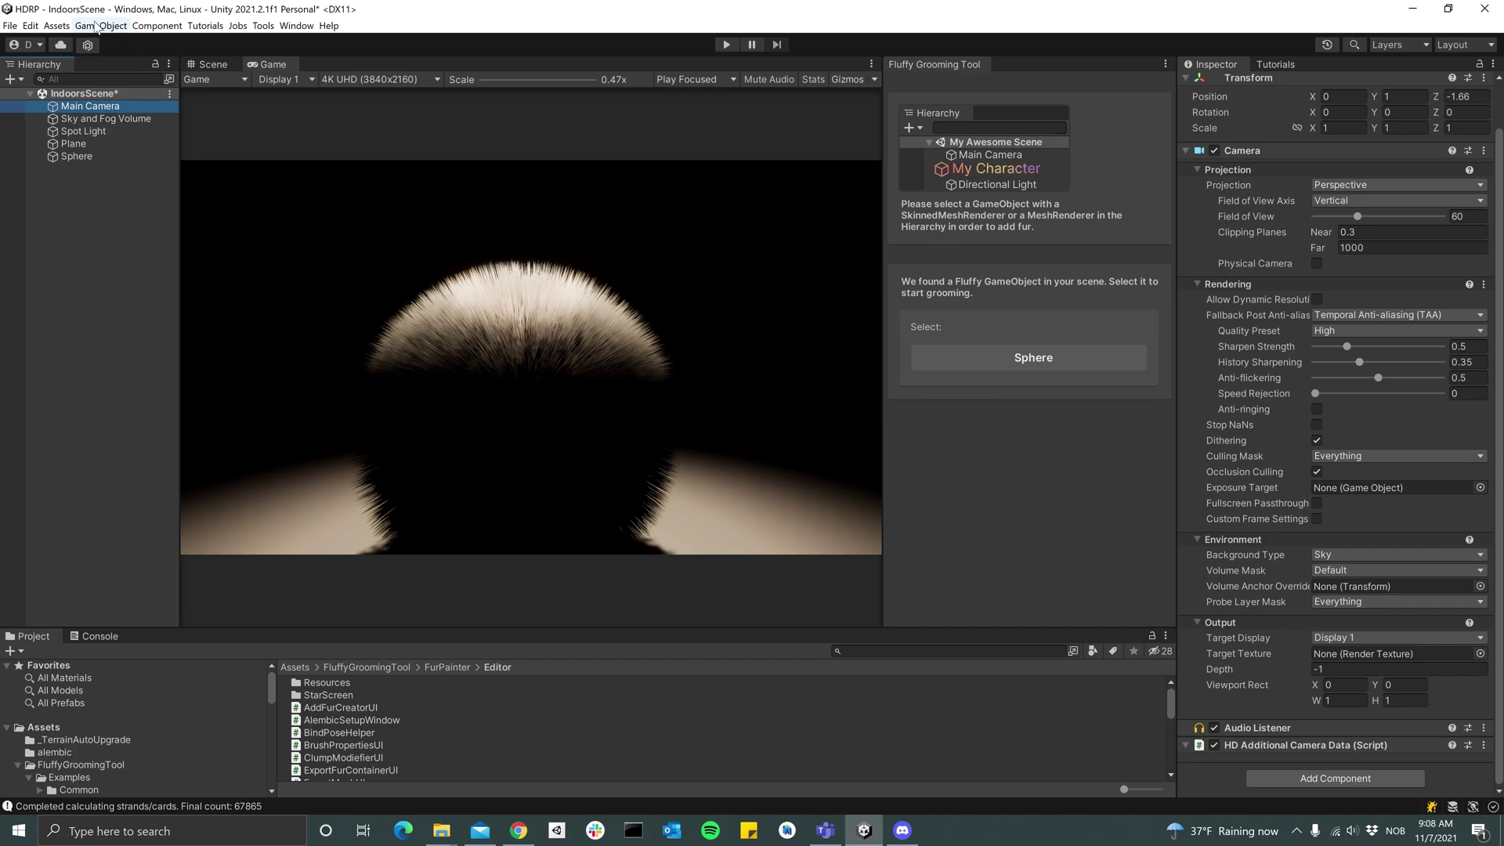
In Project Settings, set HDRPLowQuality's Lit Shader Mode to Both.
left_click(30, 25)
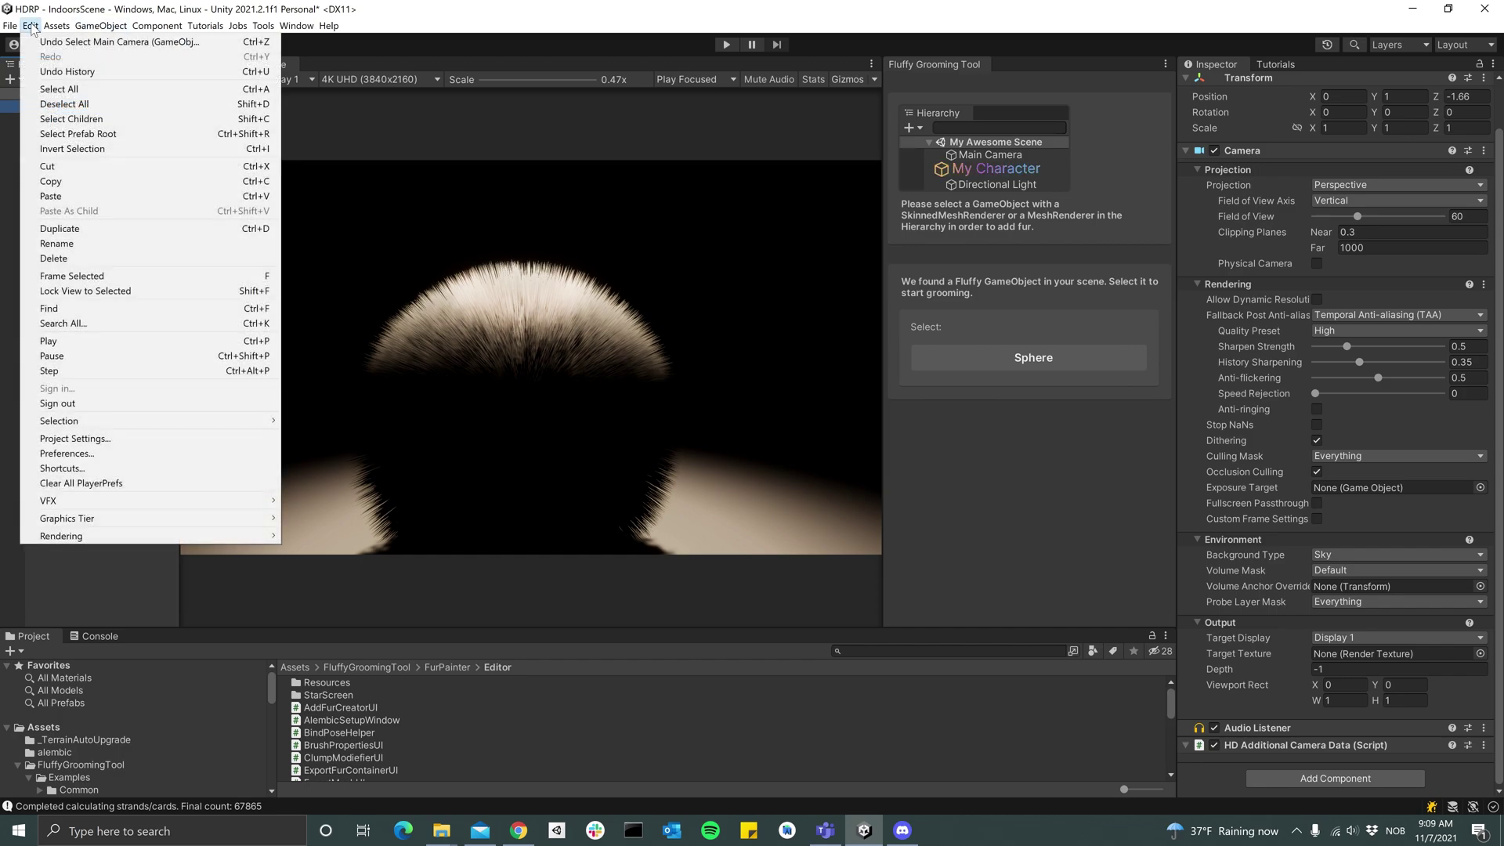
mouse_move(55, 25)
left_click(148, 436)
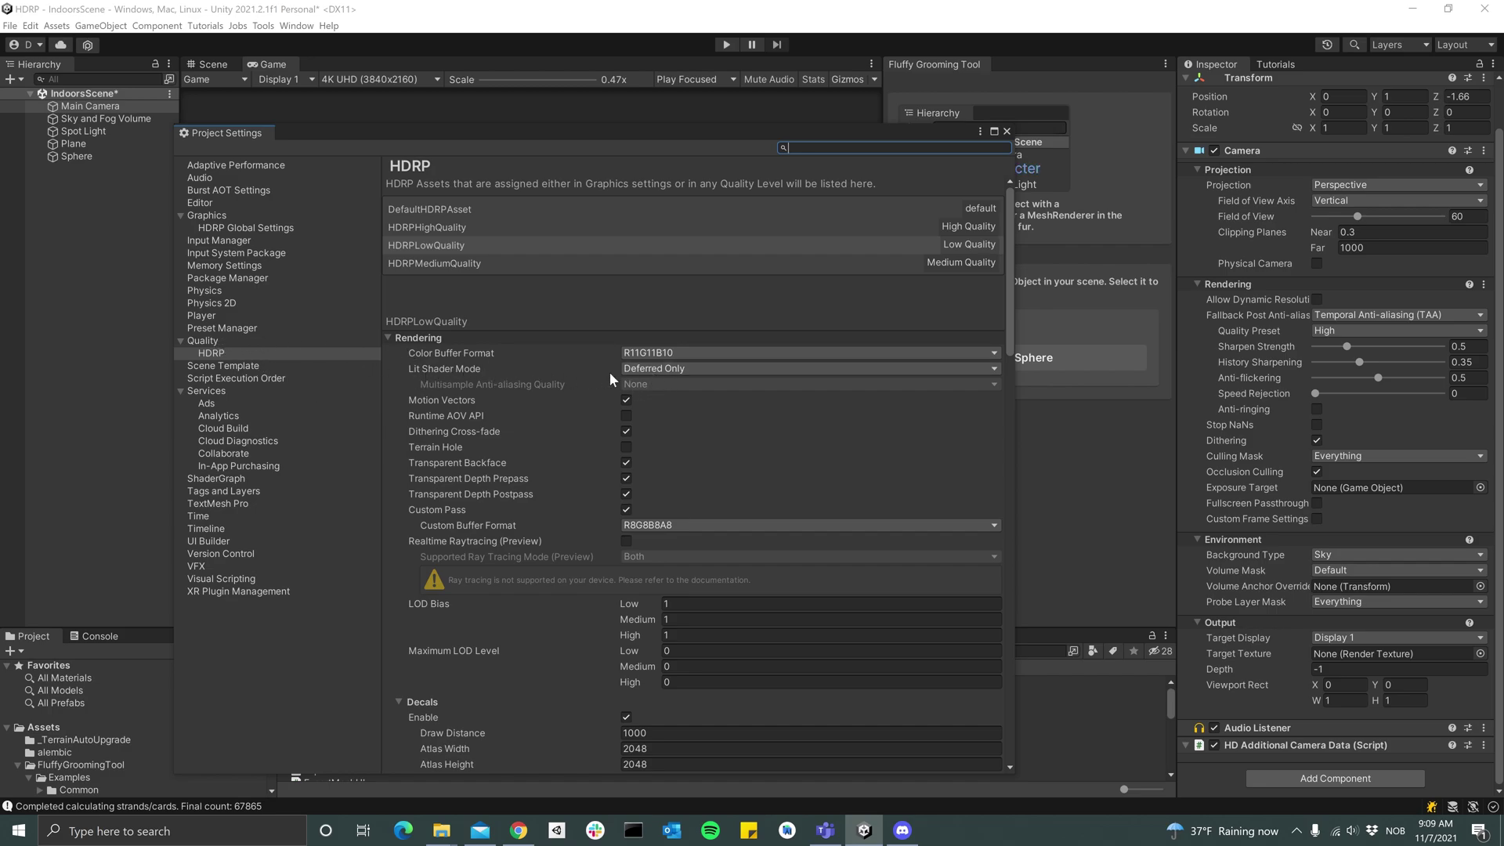
left_click(650, 370)
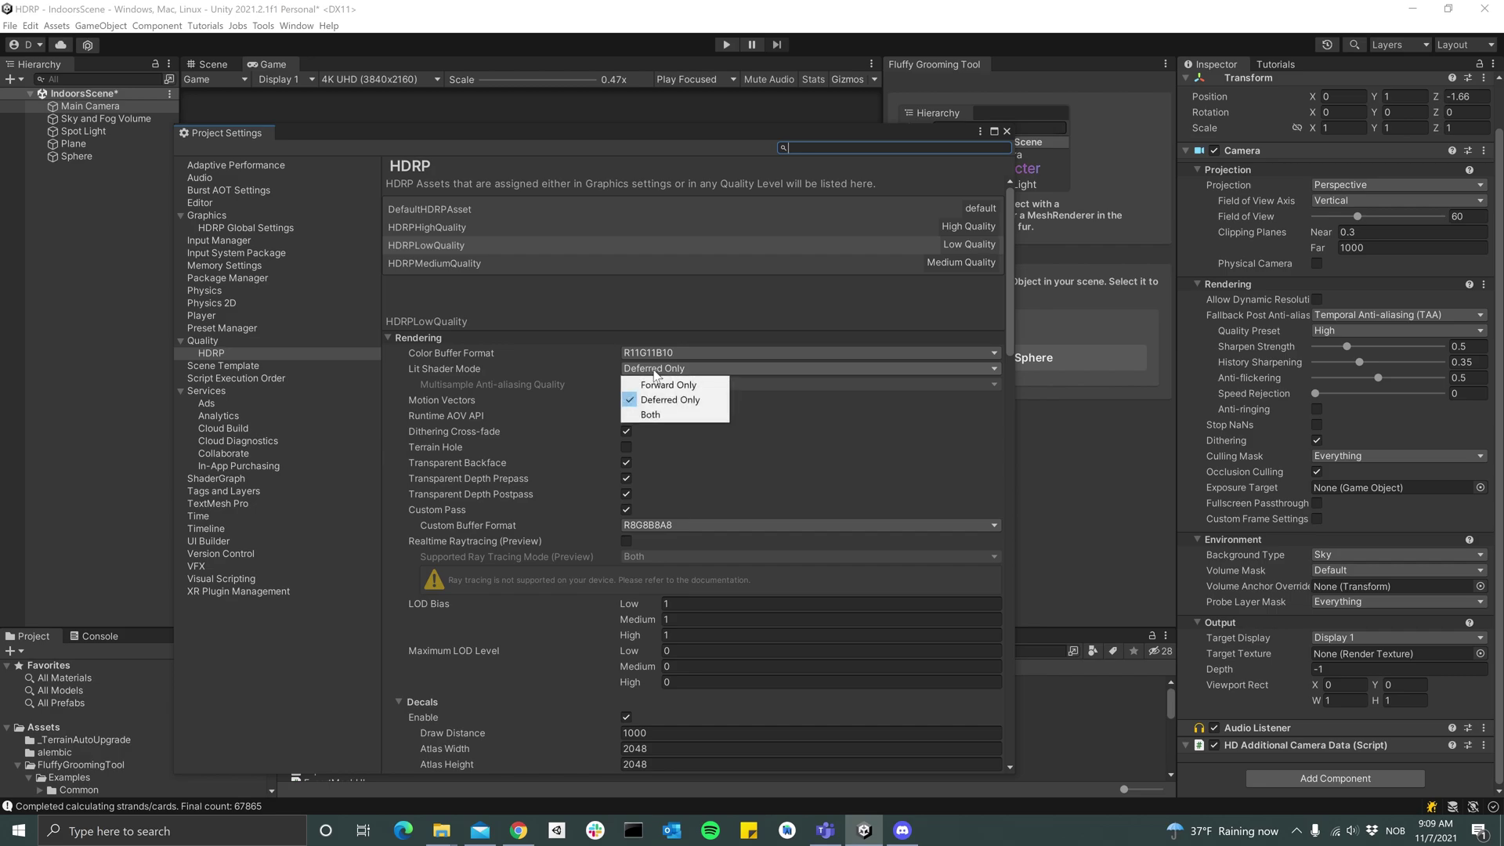
left_click(657, 416)
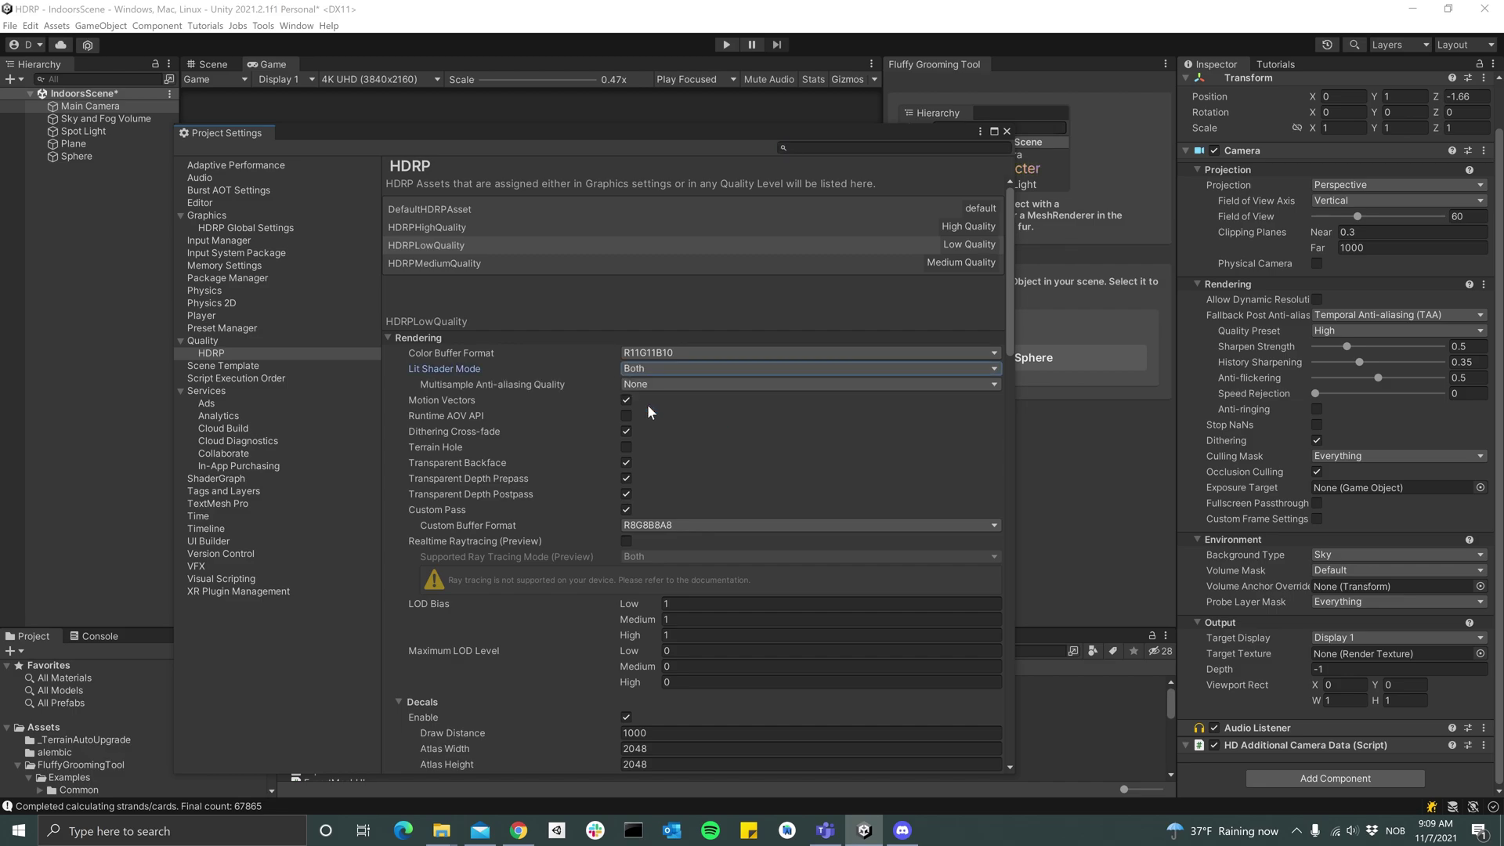
Set Lit Shader Mode to Both for HDRPMediumQuality and HDRPHighQuality, then show DefaultHDRPAsset.
left_click(486, 265)
left_click(666, 368)
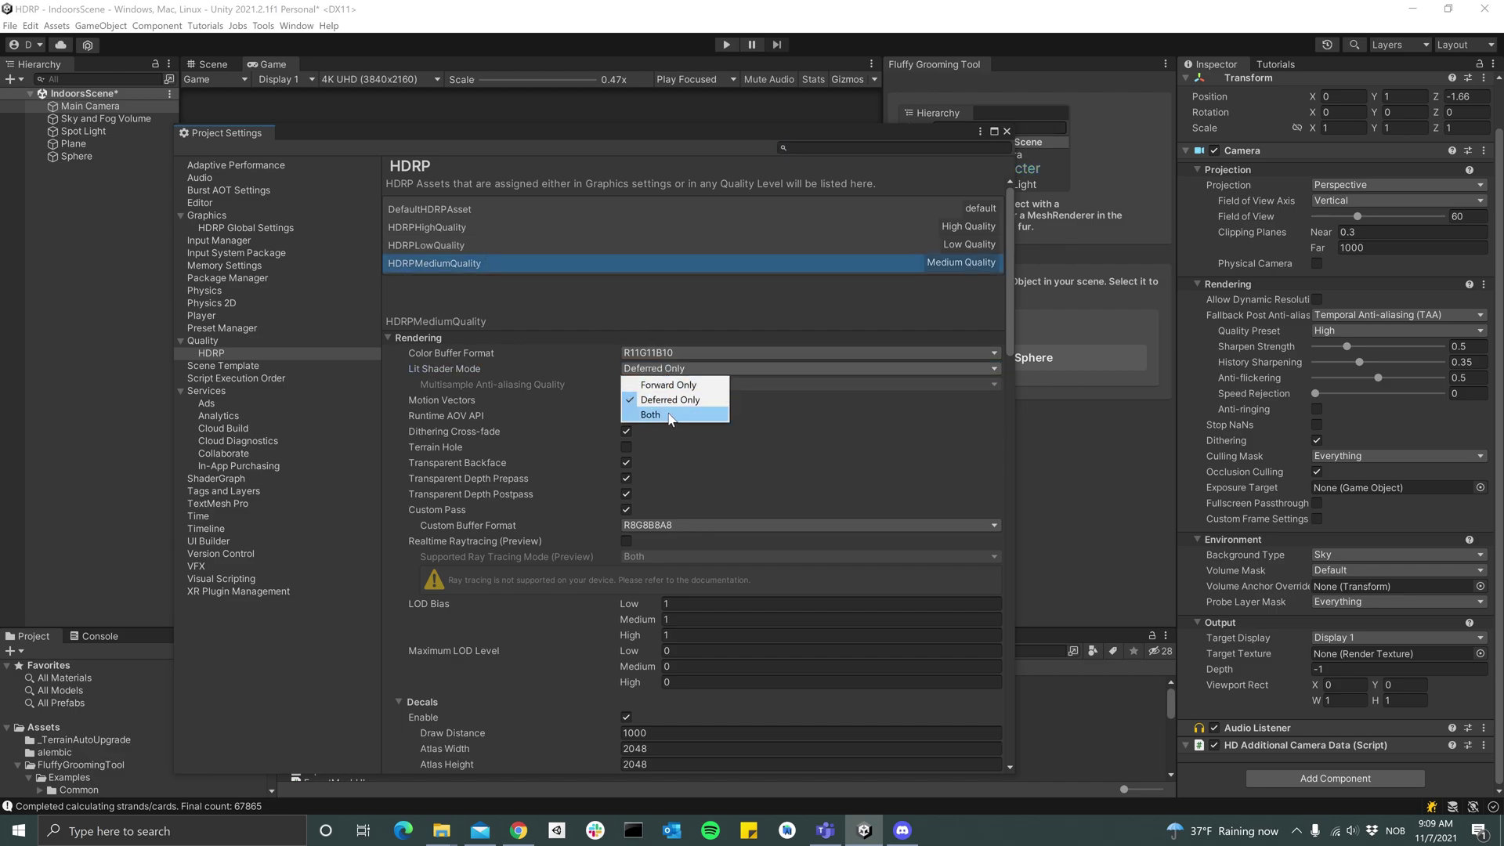
left_click(662, 416)
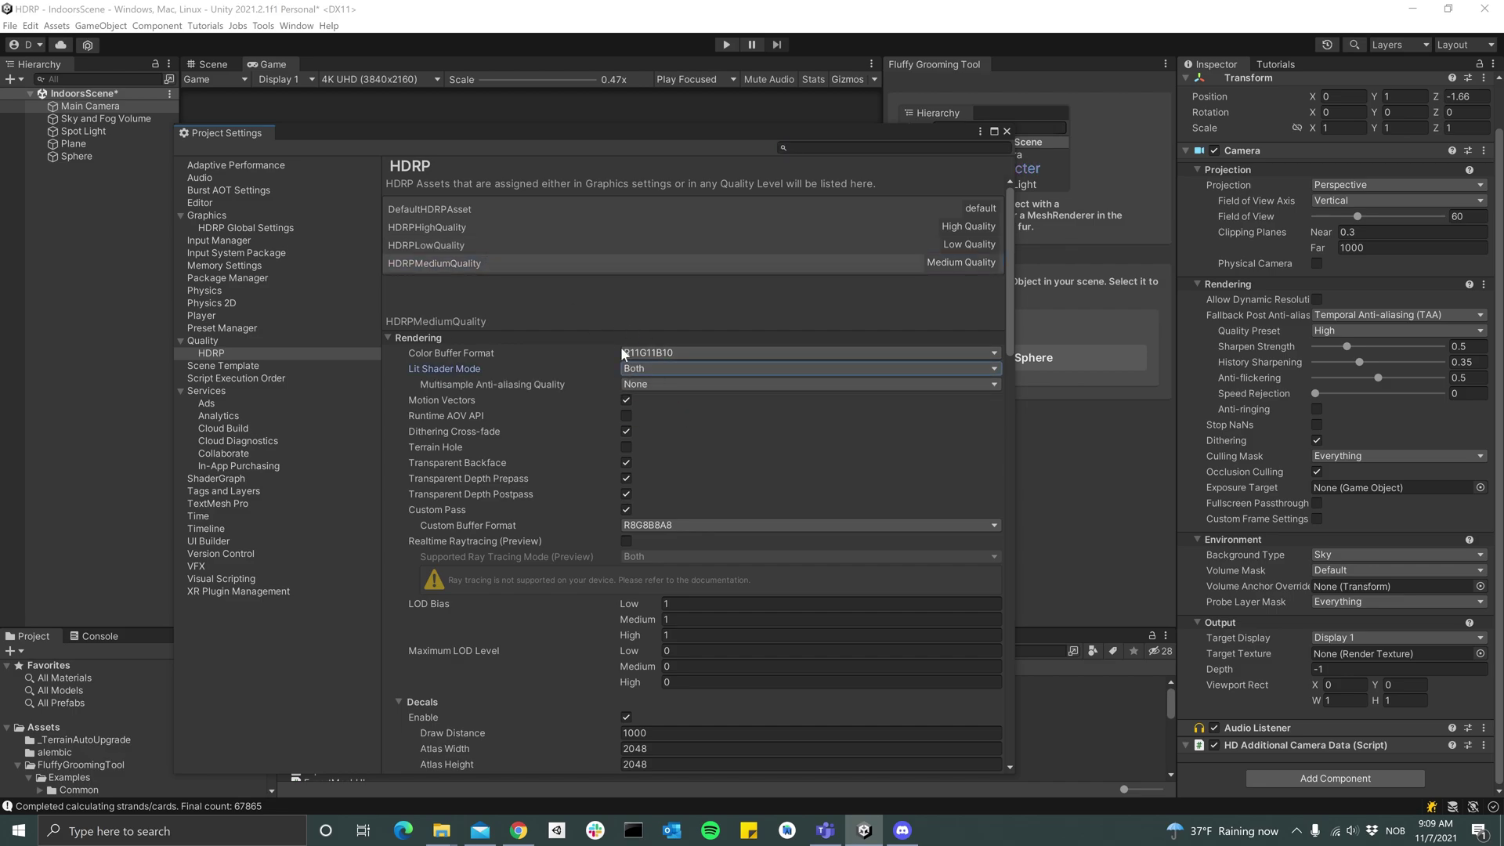
left_click(462, 228)
left_click(660, 369)
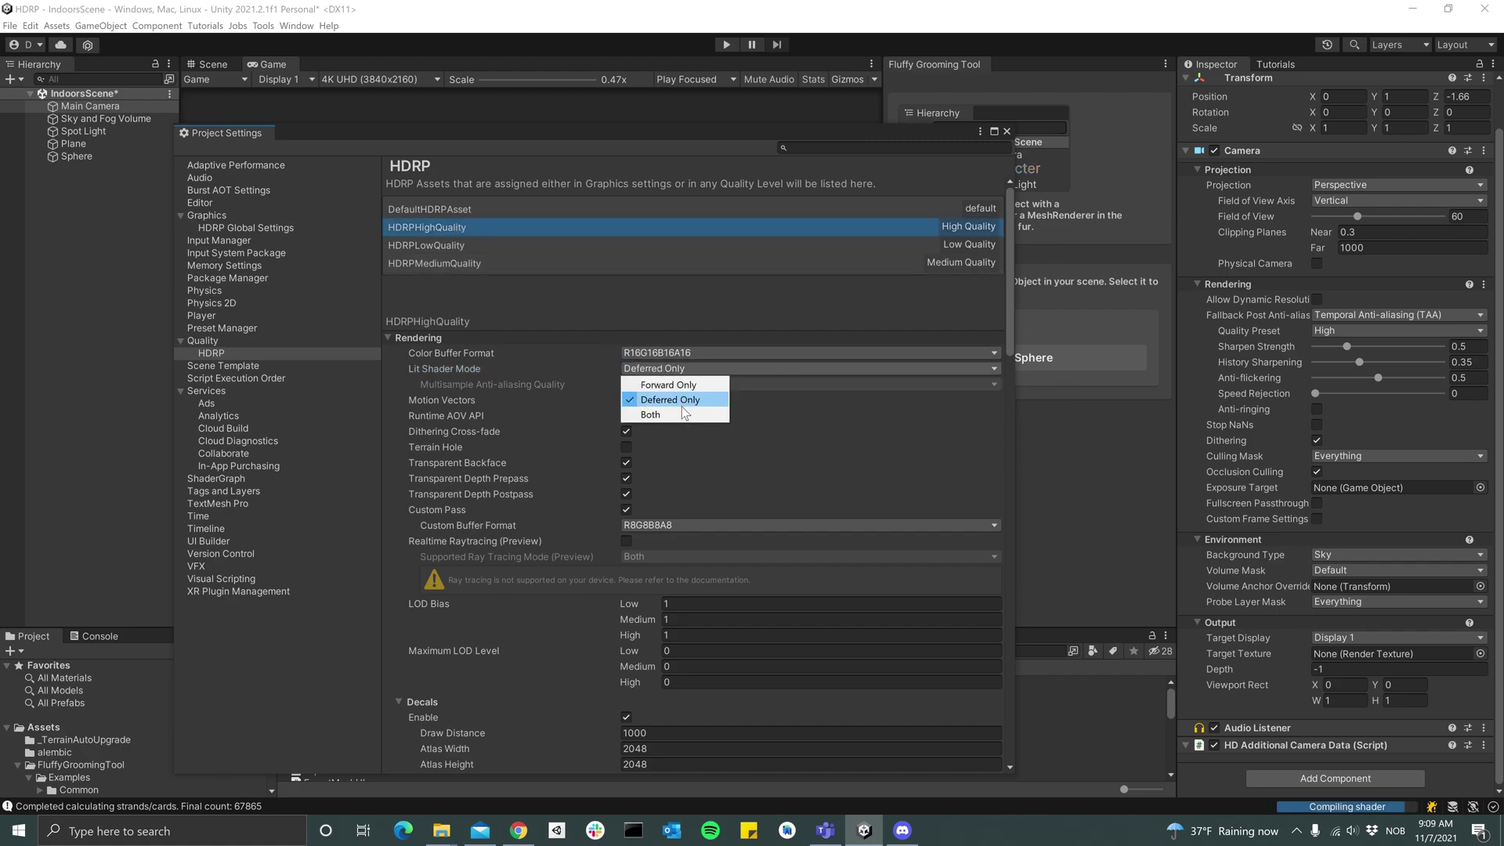
left_click(682, 407)
left_click(481, 207)
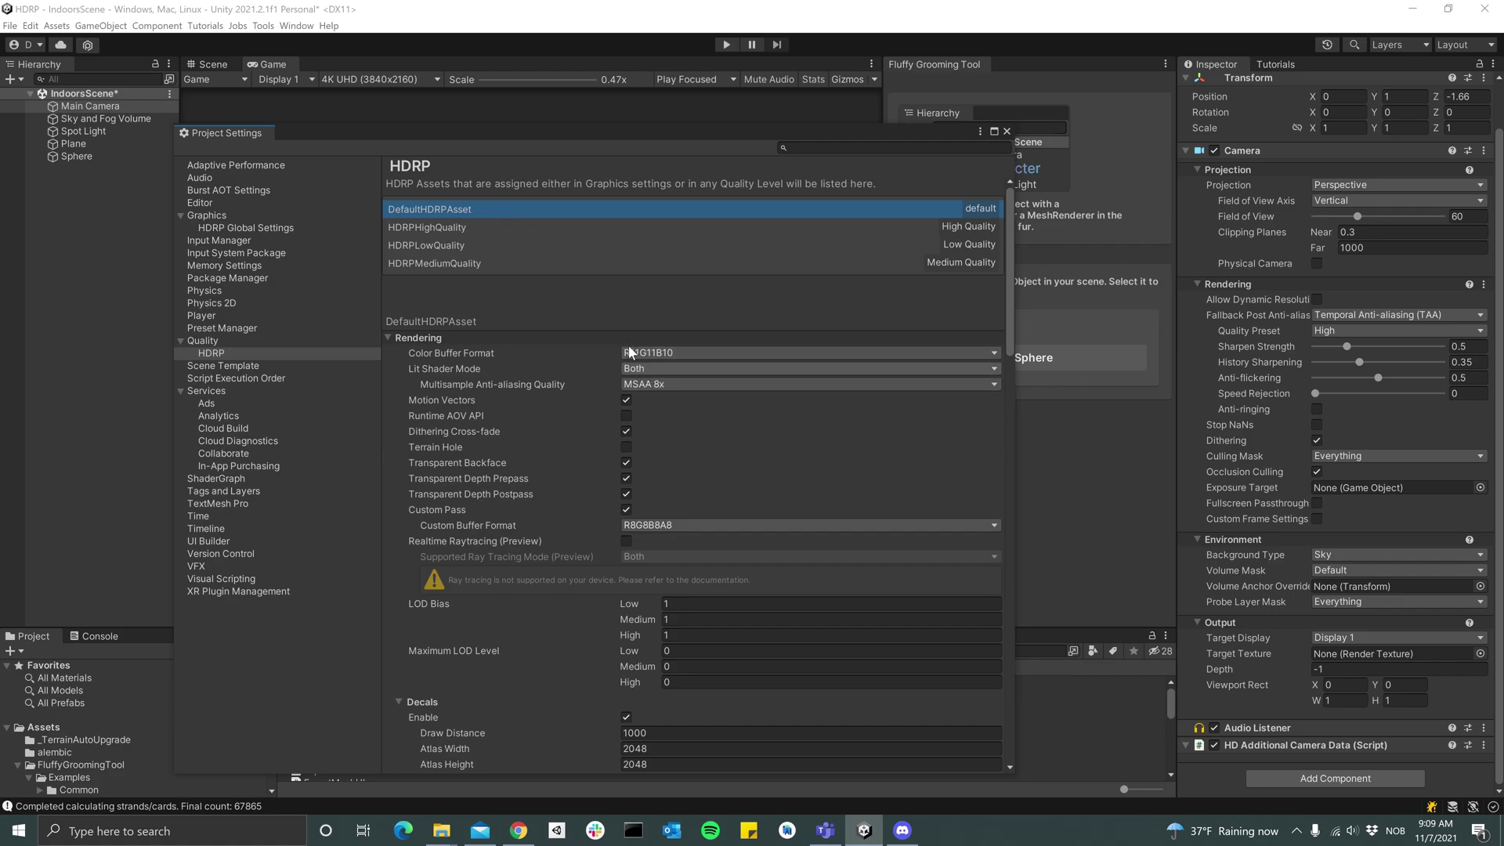
Close Project Settings and enable Custom Frame Settings on the Main Camera.
left_click(1007, 131)
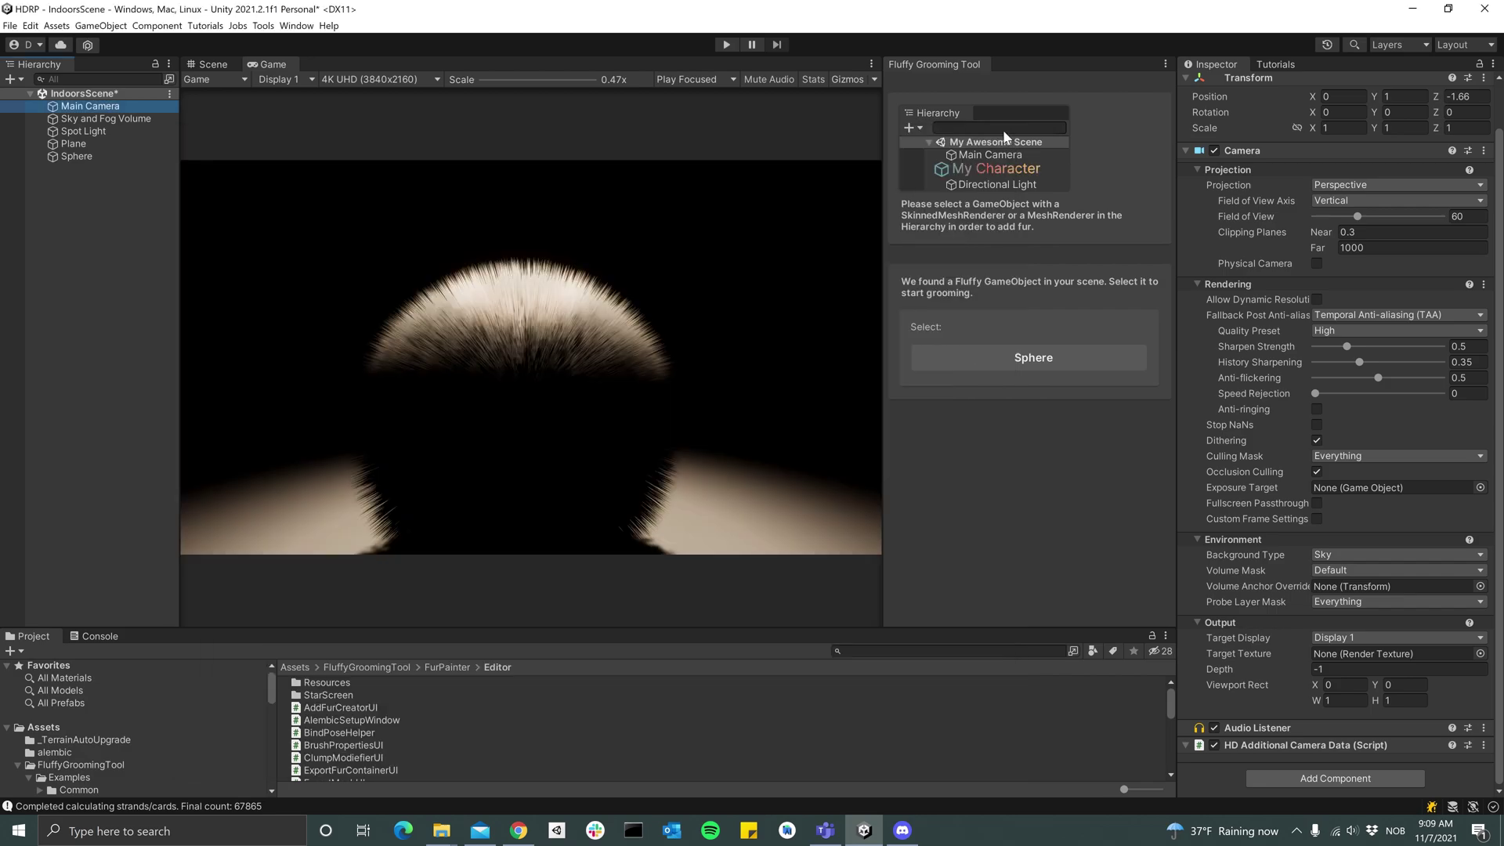
left_click(91, 118)
left_click(92, 104)
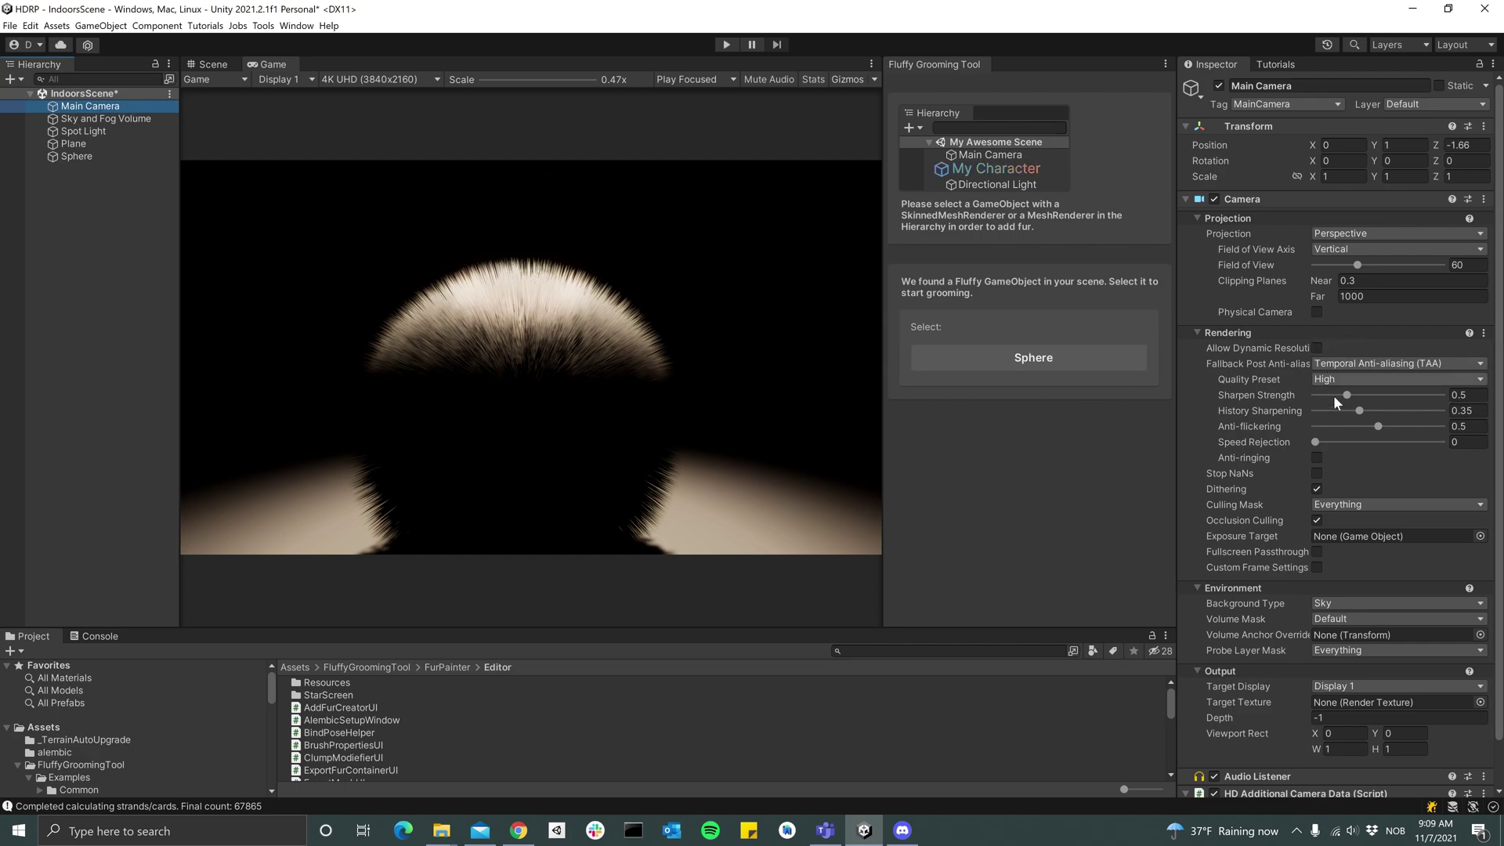
scroll(1277, 390, "down", 3)
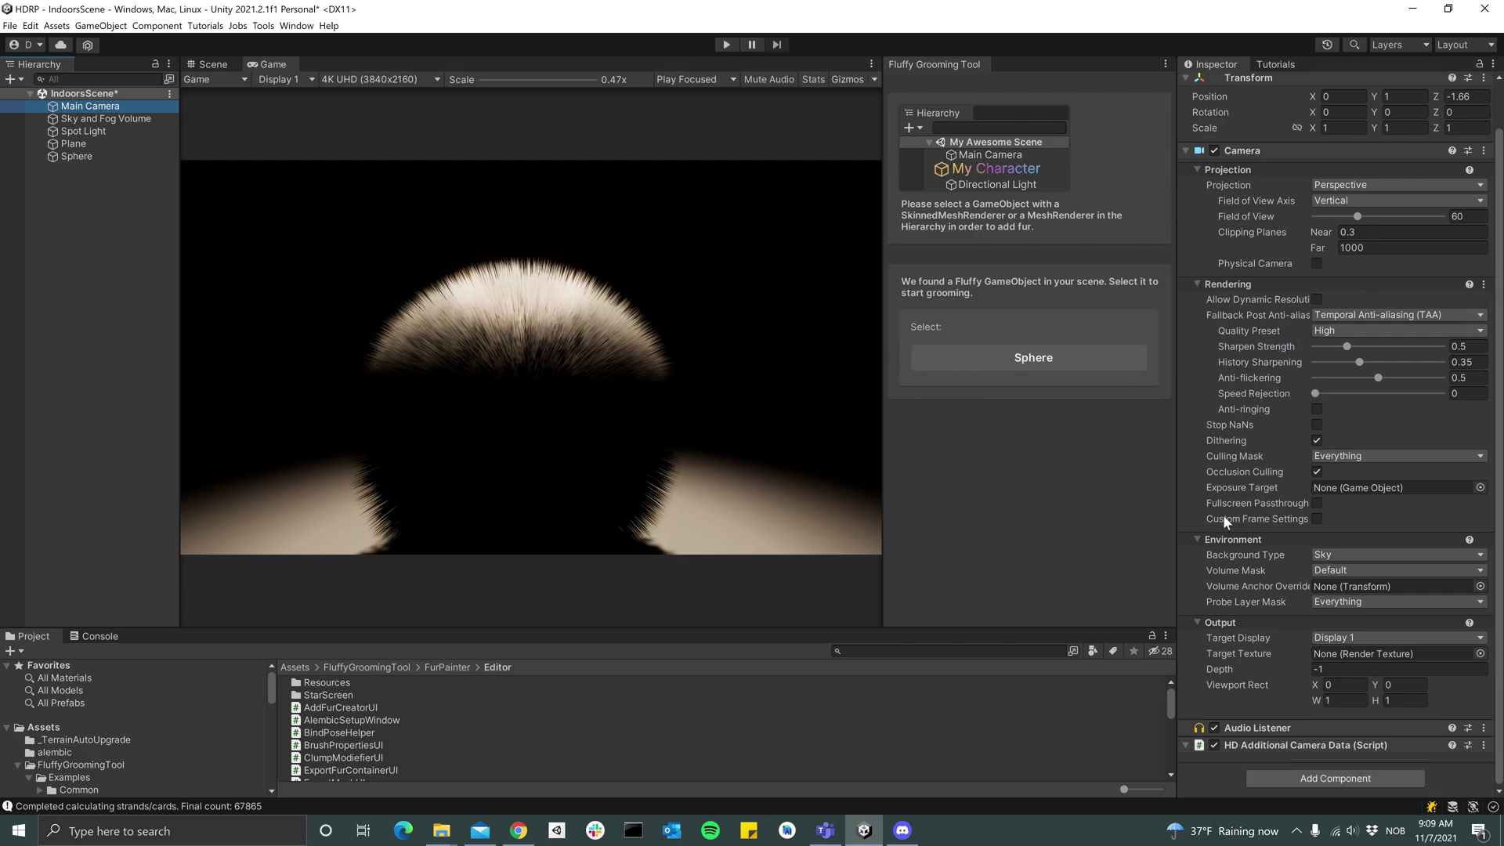
left_click(1314, 519)
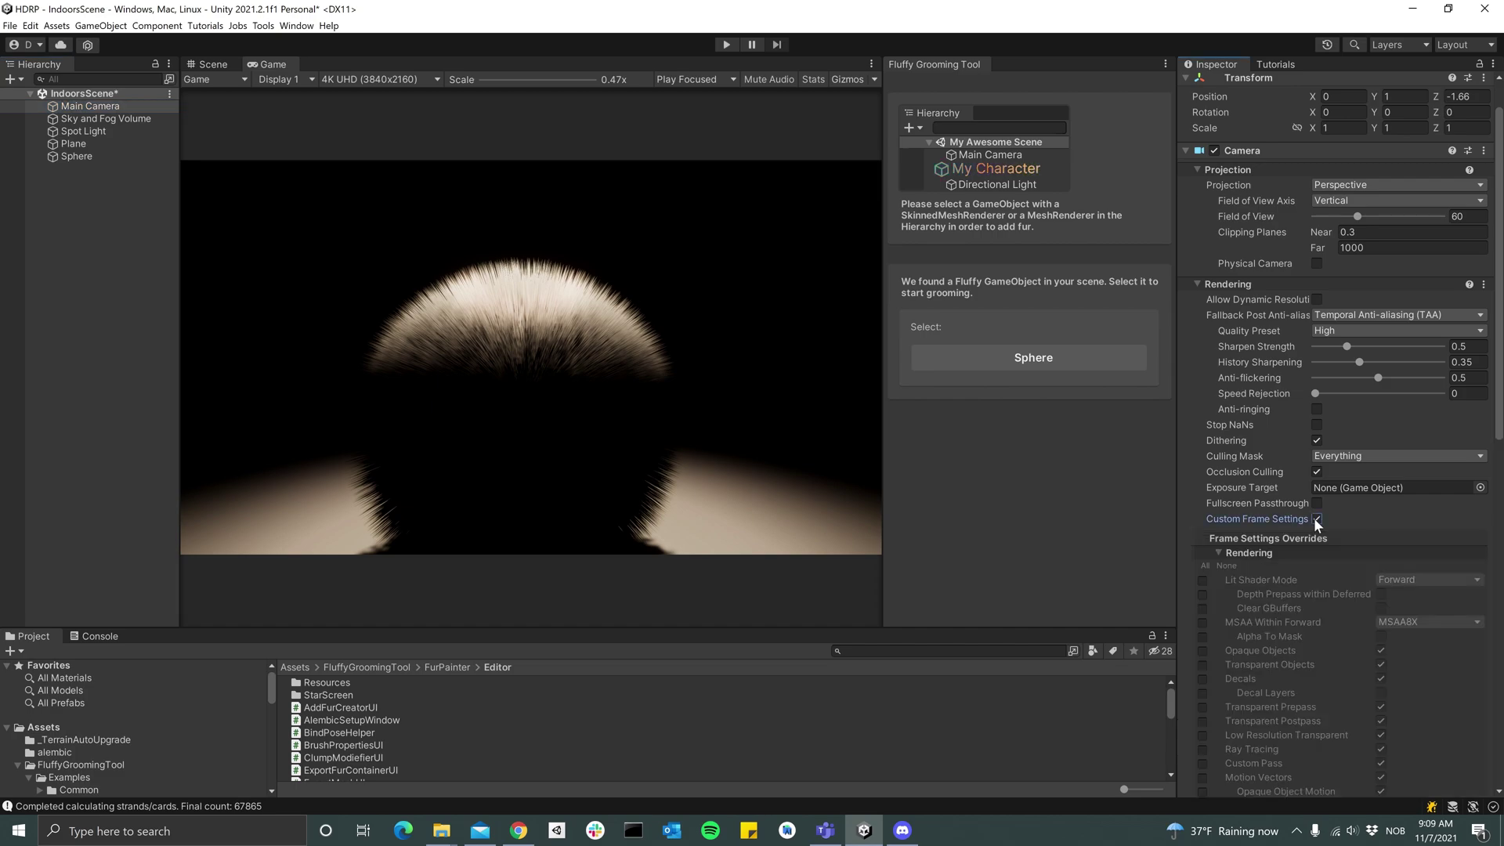
Override Lit Shader Mode to Forward and MSAA Within Forward to MSAA8X.
scroll(1230, 463, "down", 3)
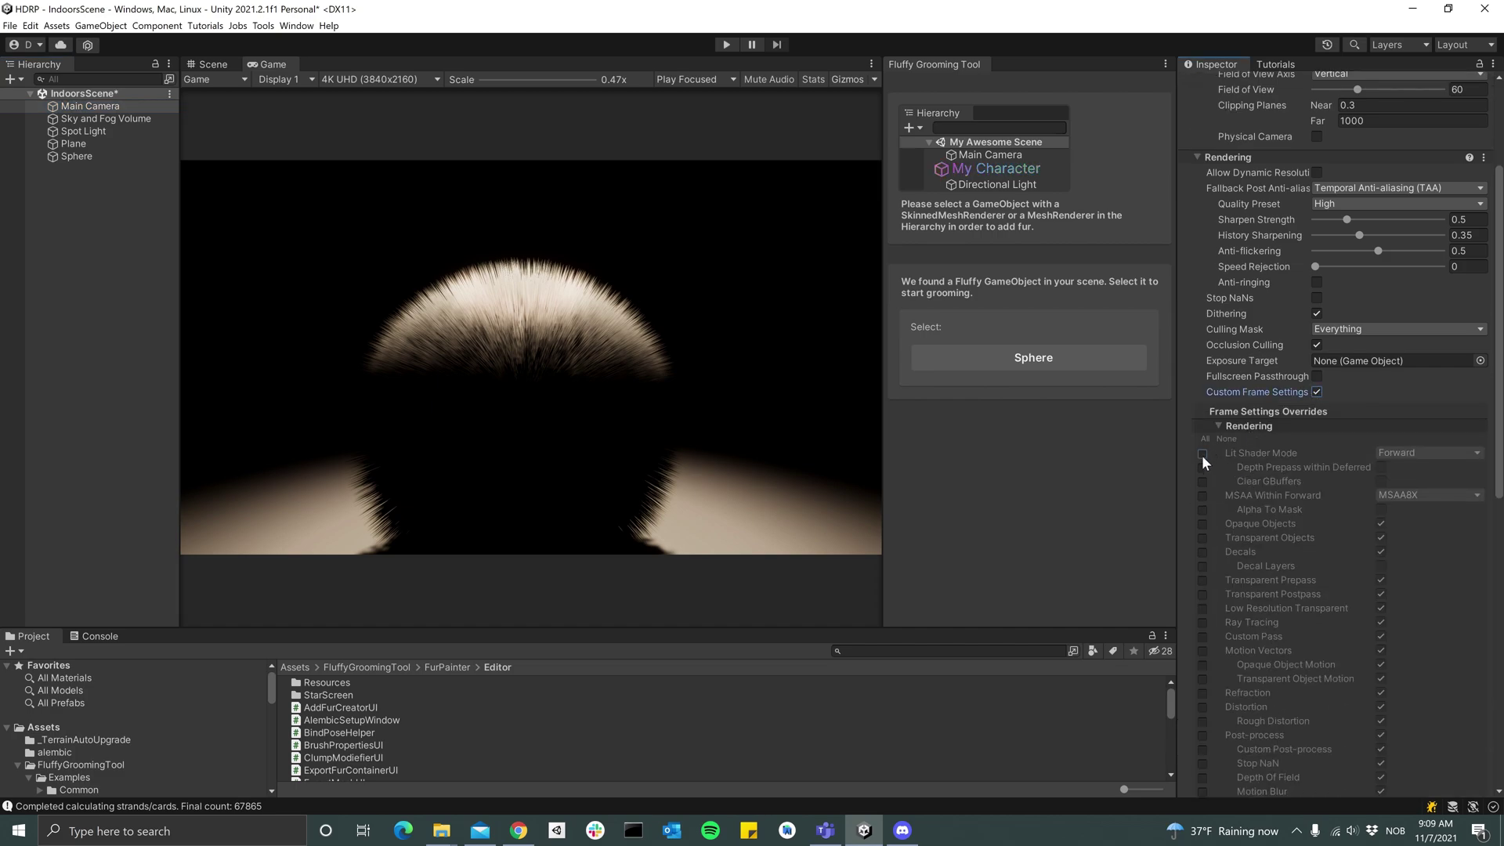
left_click(1202, 454)
left_click(1203, 481)
left_click(1399, 454)
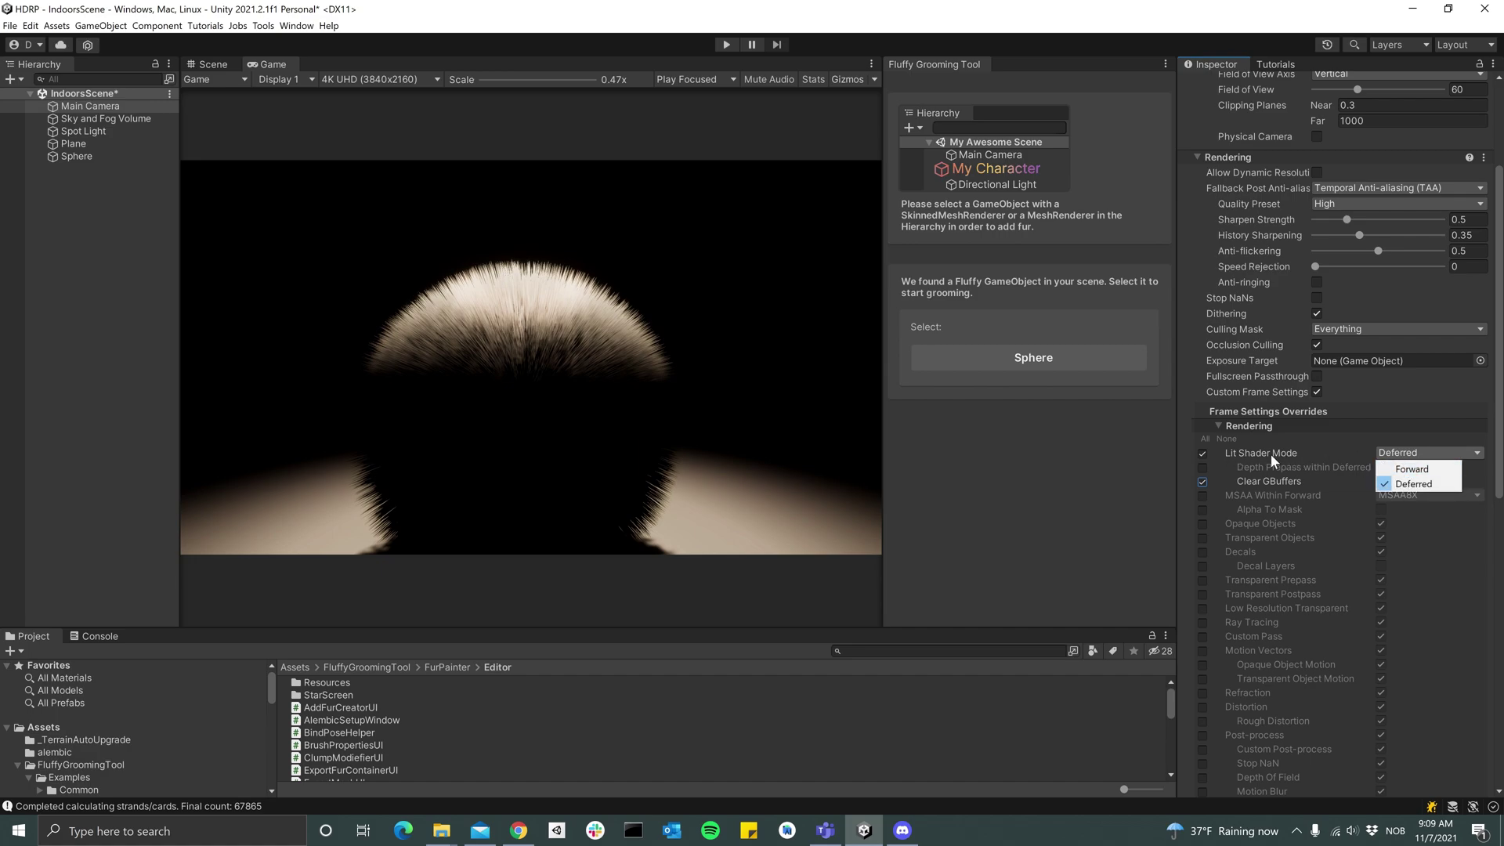
left_click(1413, 469)
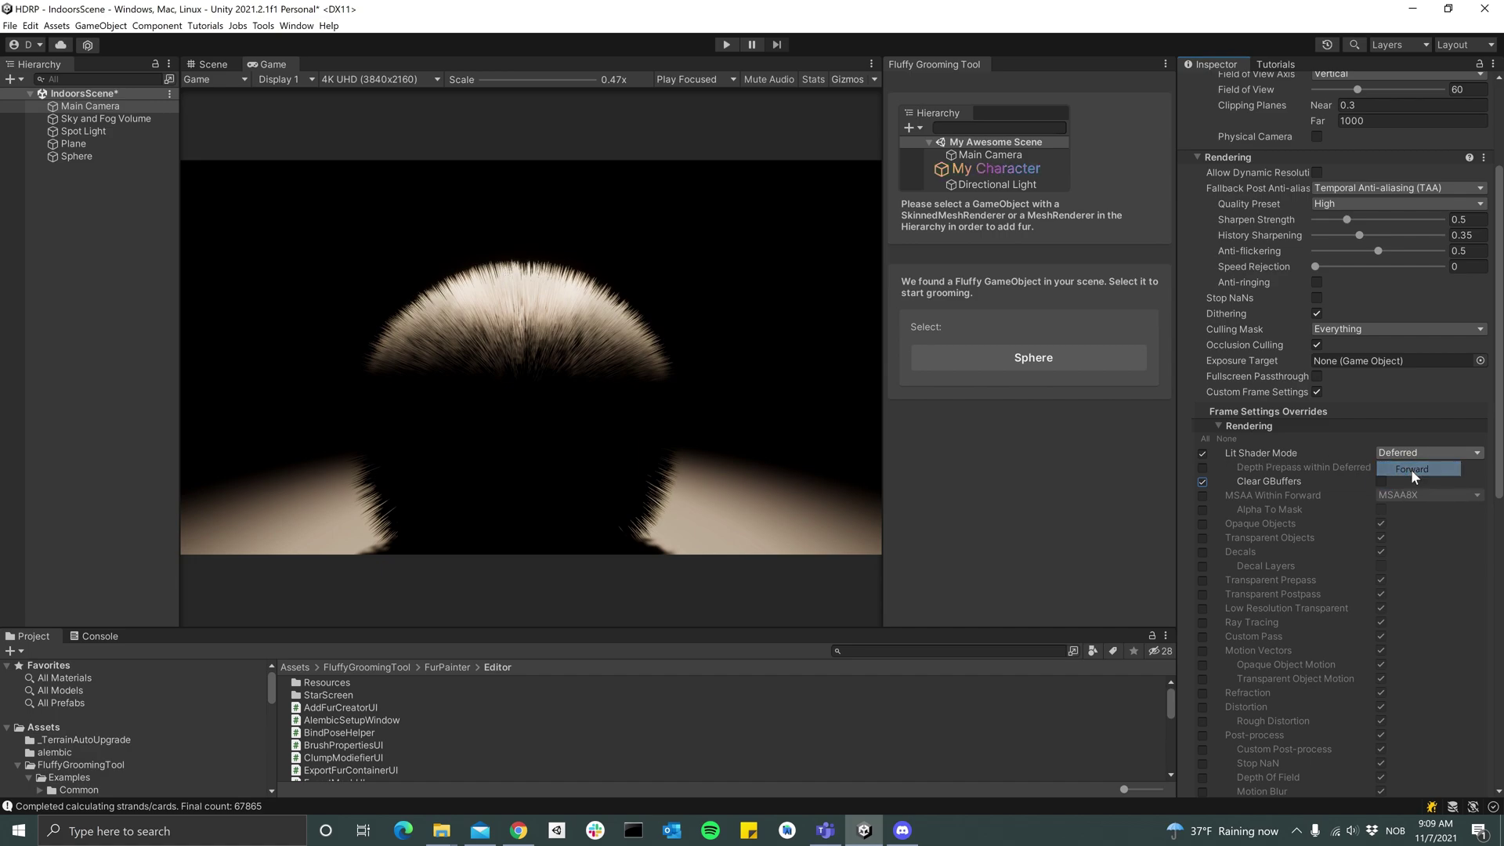
left_click(1202, 495)
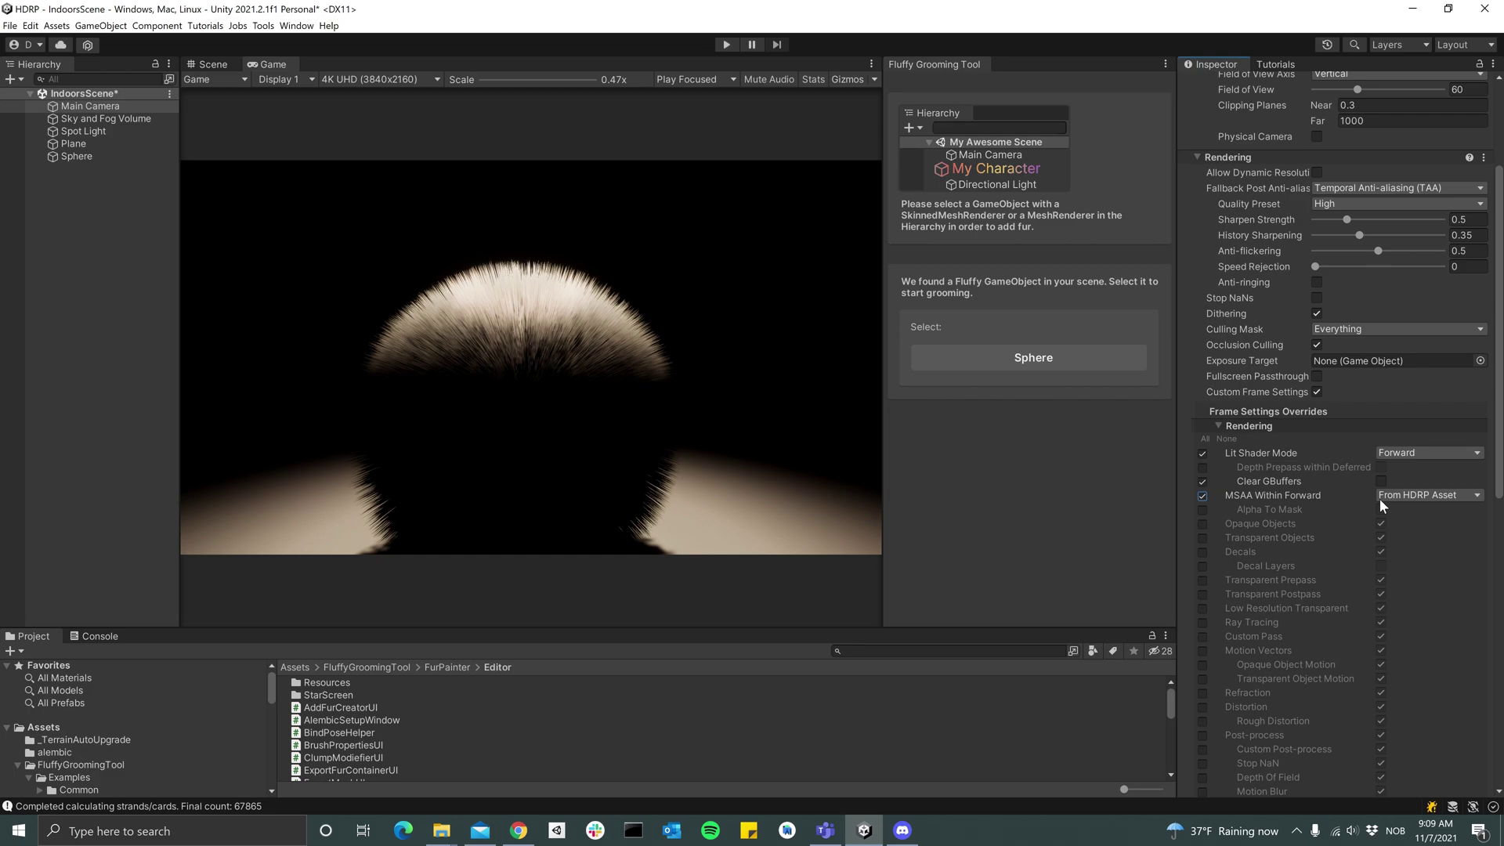
left_click(1402, 494)
left_click(1422, 556)
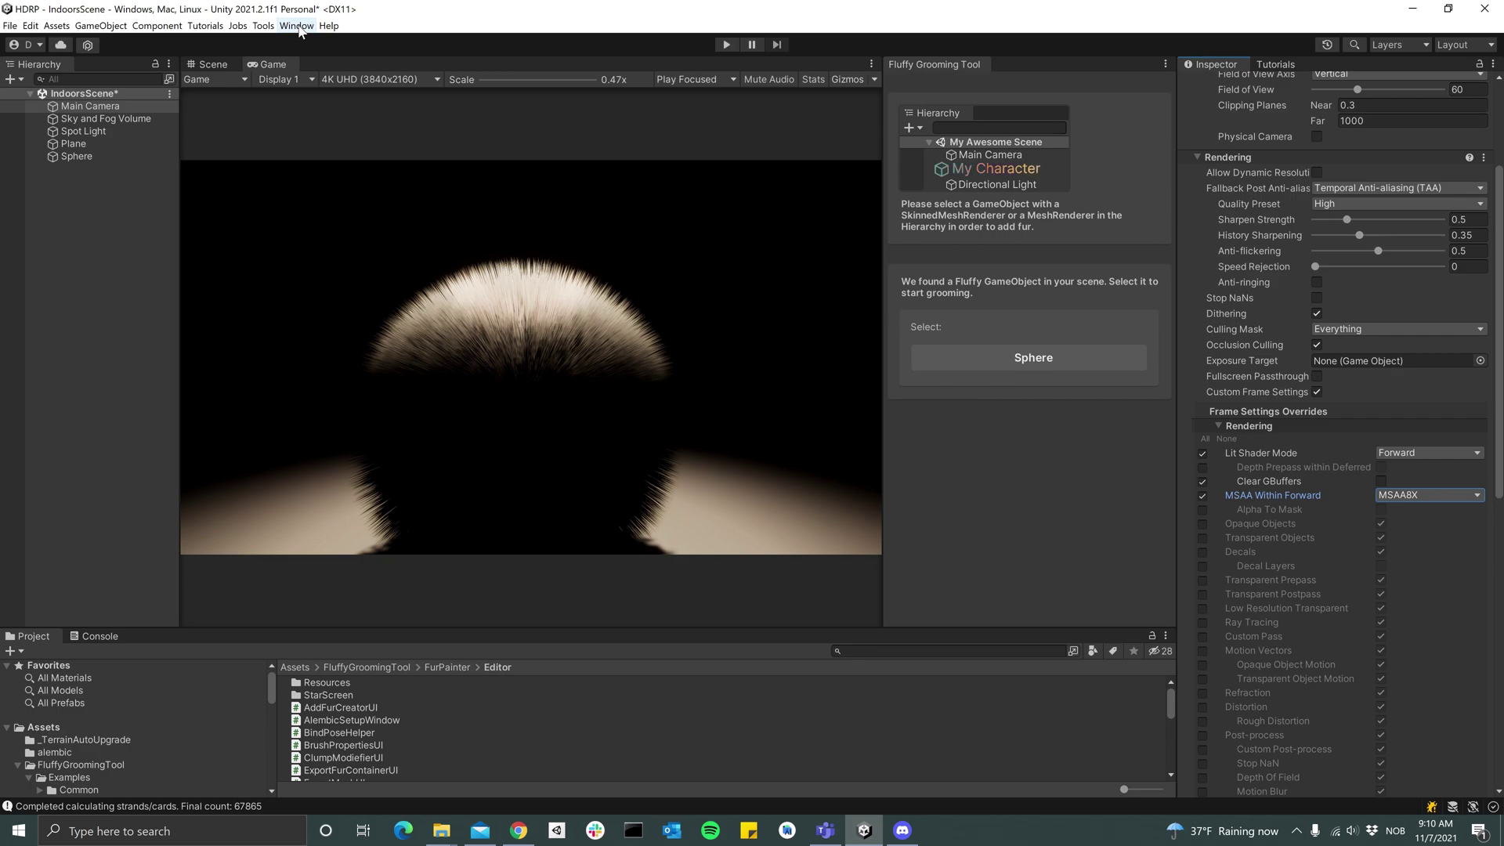
Find the built-in NVIDIA package in Package Manager by searching 'nvi', then close Package Manager.
left_click(298, 27)
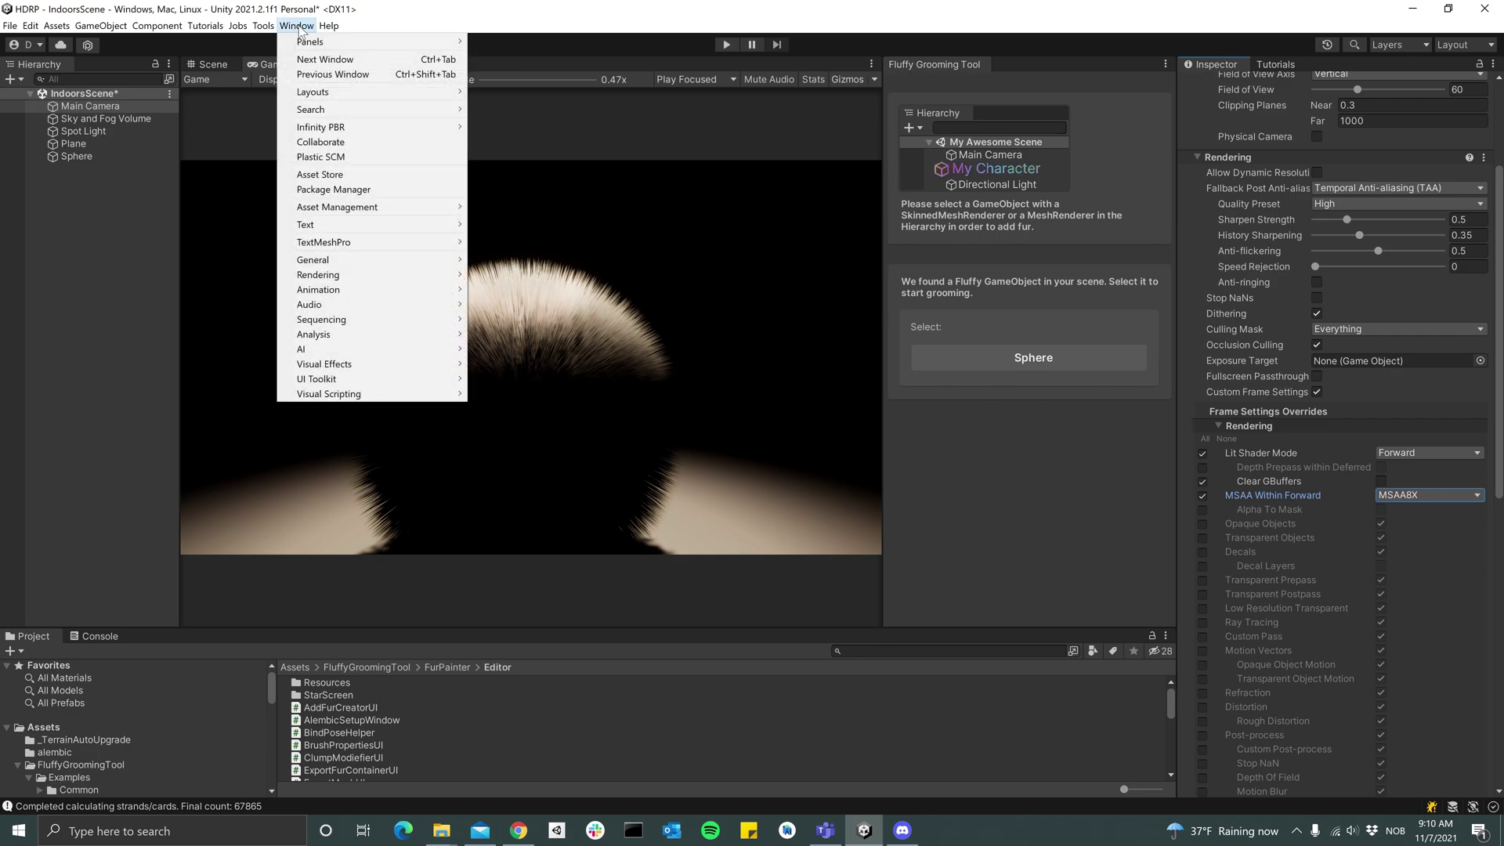
left_click(345, 193)
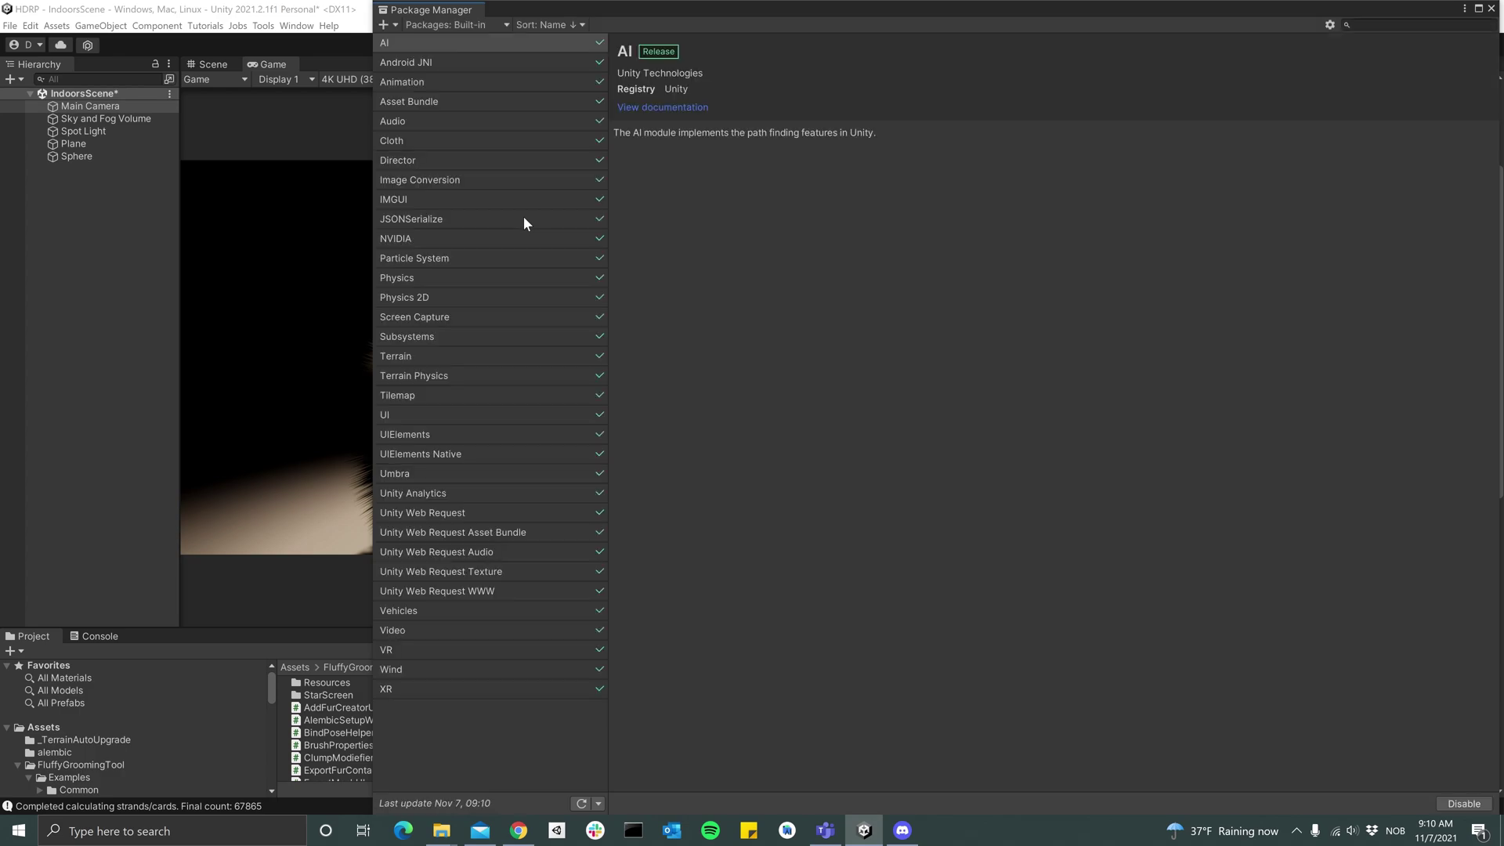
left_click(474, 25)
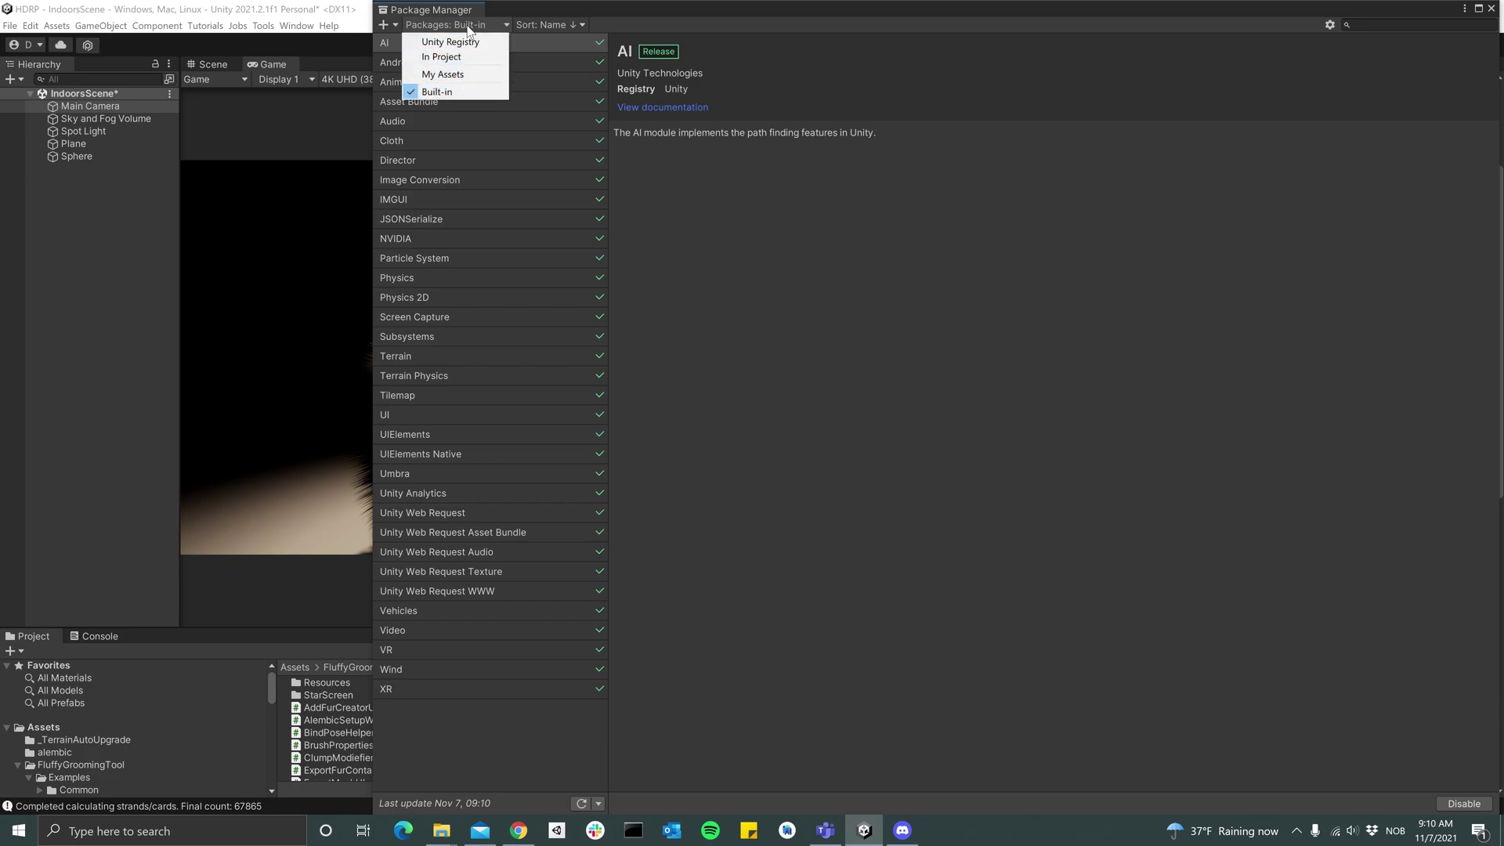
left_click(472, 93)
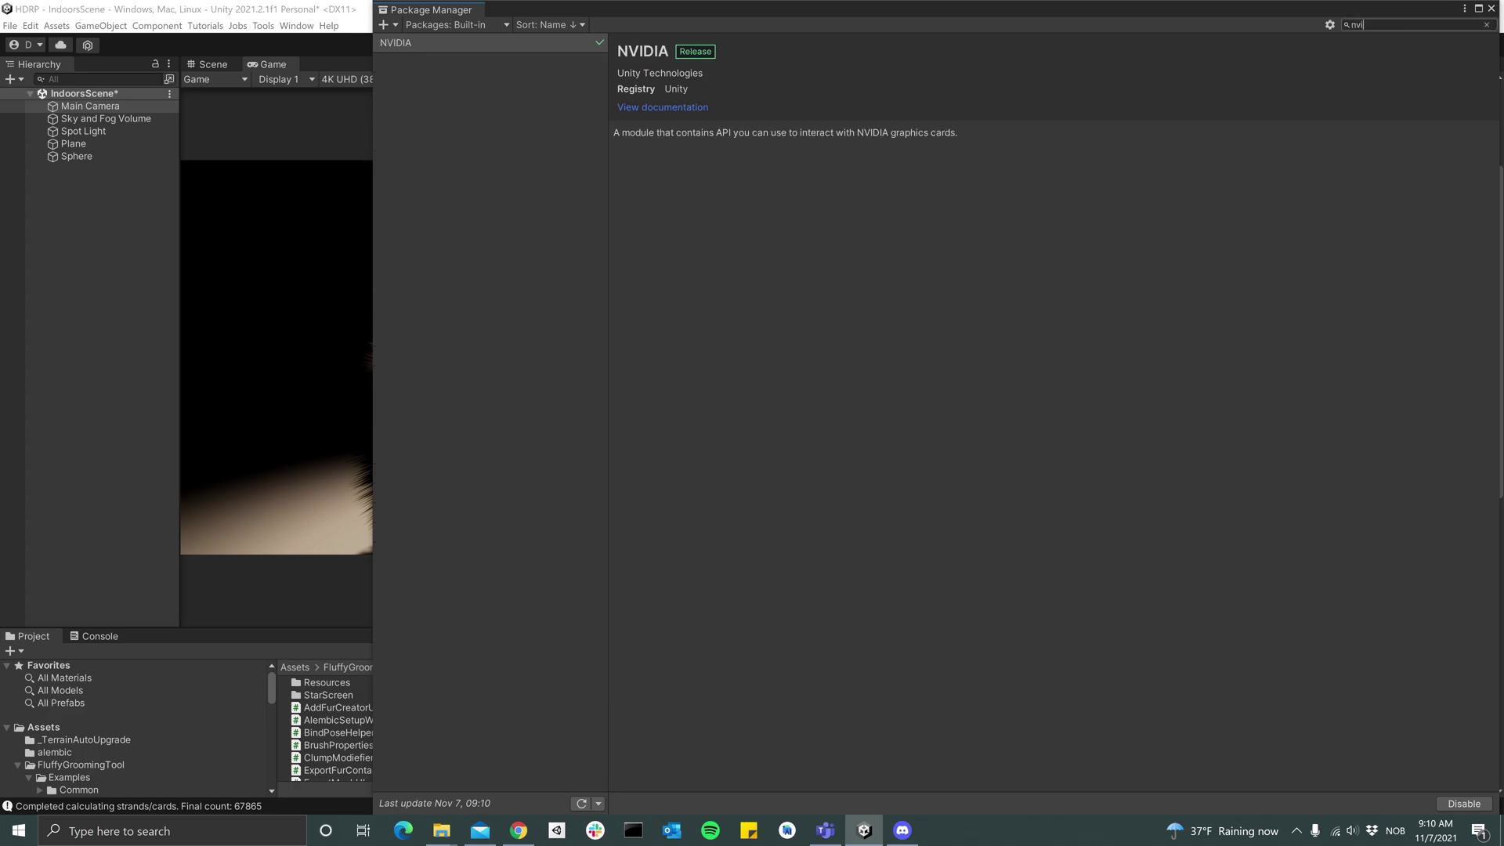
left_click(446, 47)
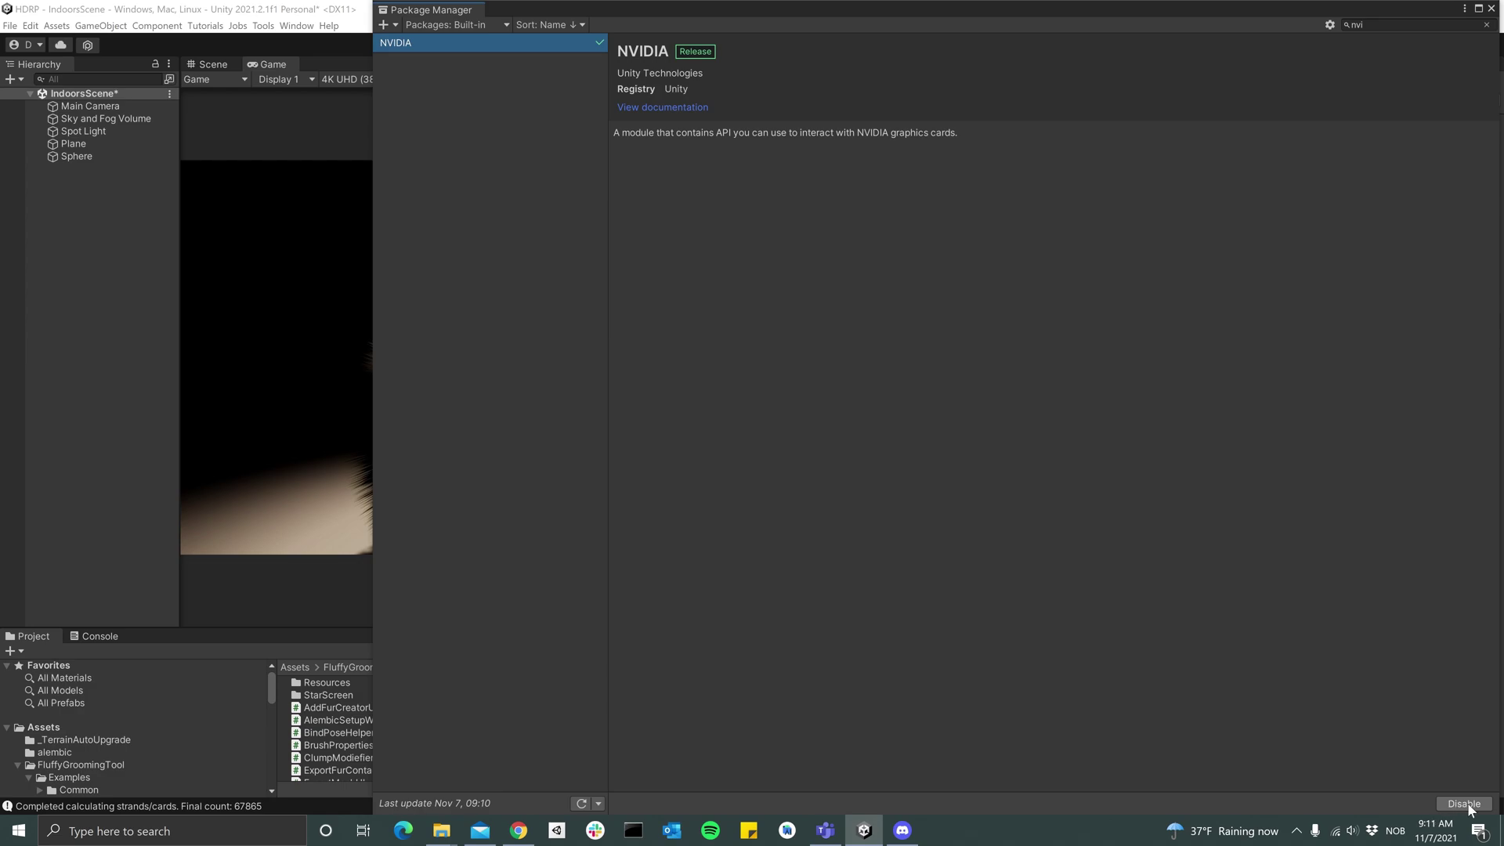
left_click(1491, 8)
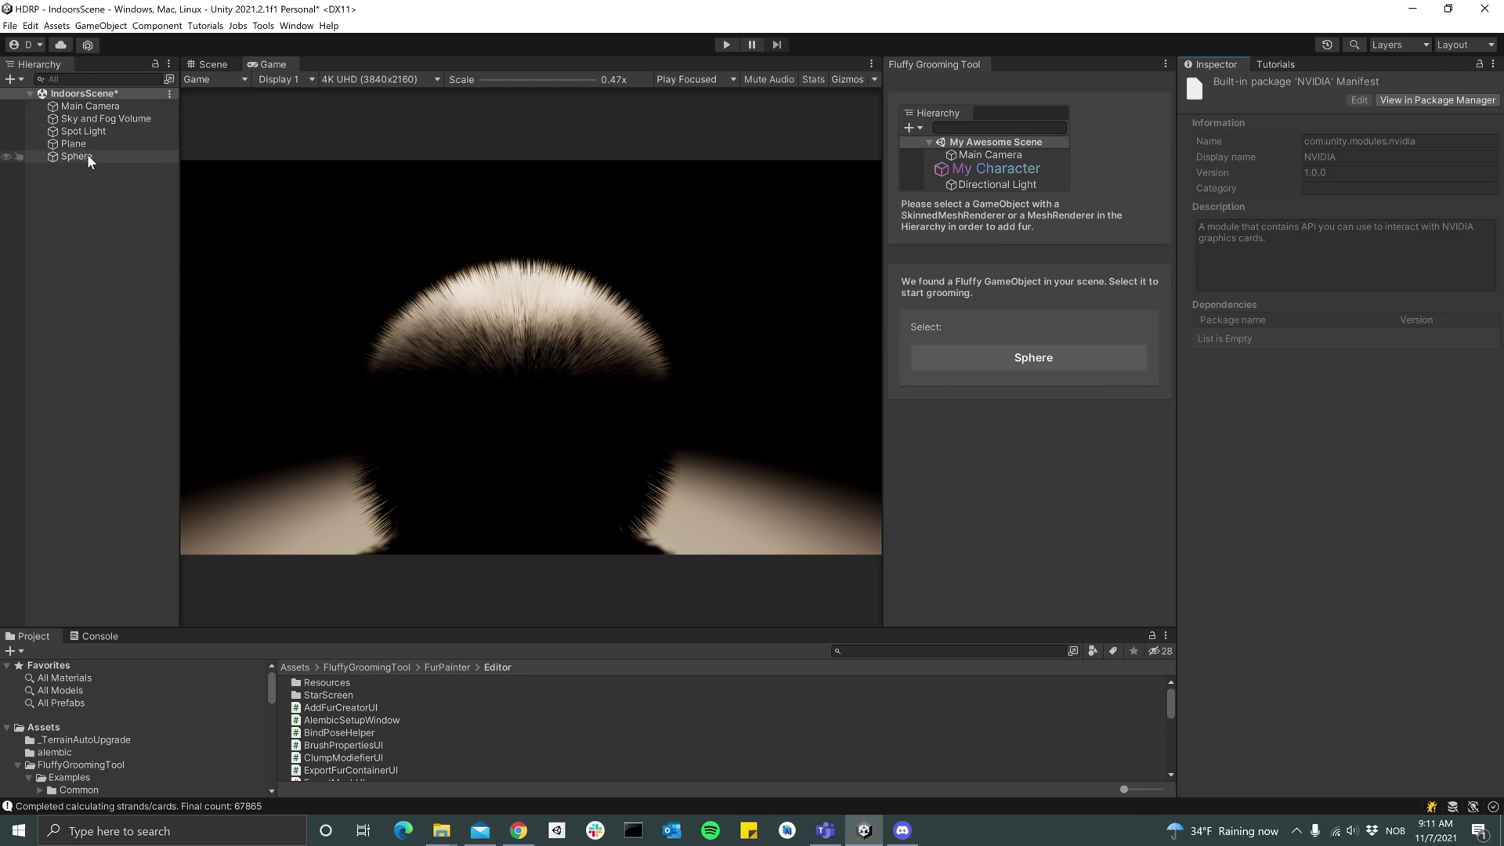
On the Main Camera, enable Allow Dynamic Resolution and custom DLSS quality in Maximum Quality mode.
left_click(118, 106)
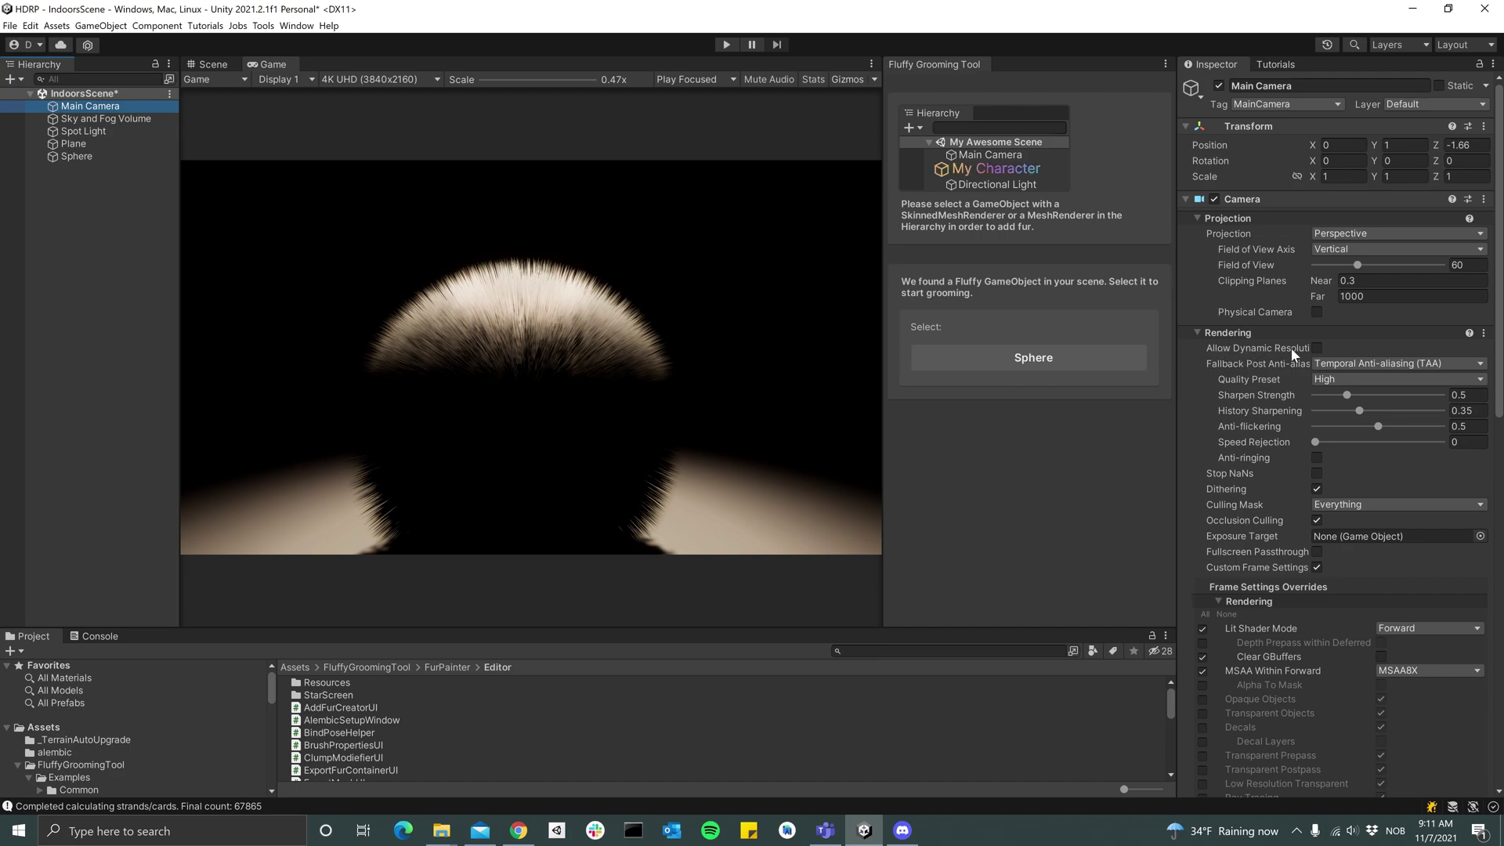
left_click(1314, 347)
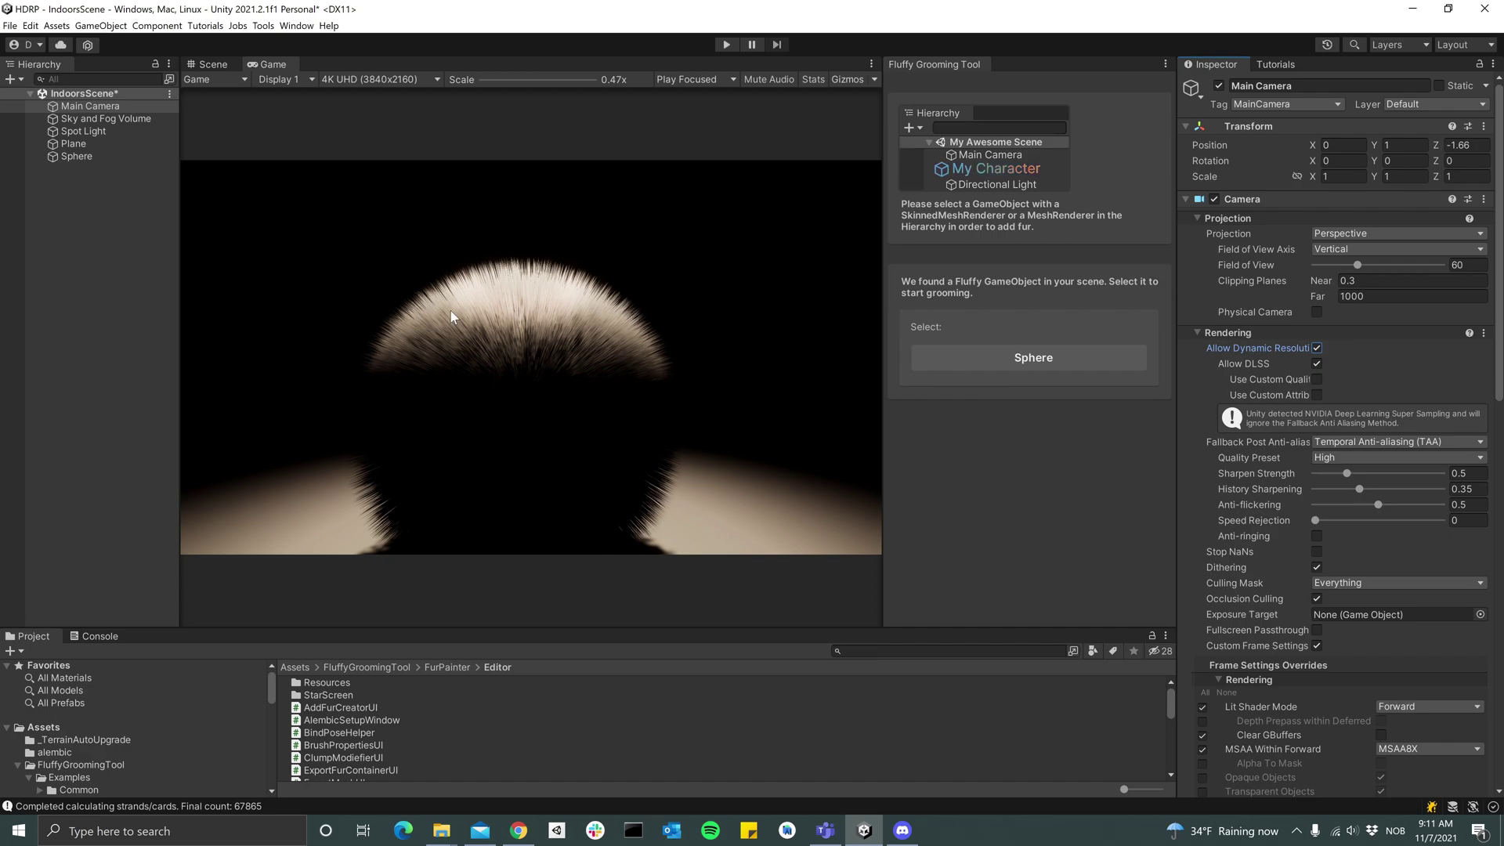
left_click(1316, 380)
left_click(1349, 396)
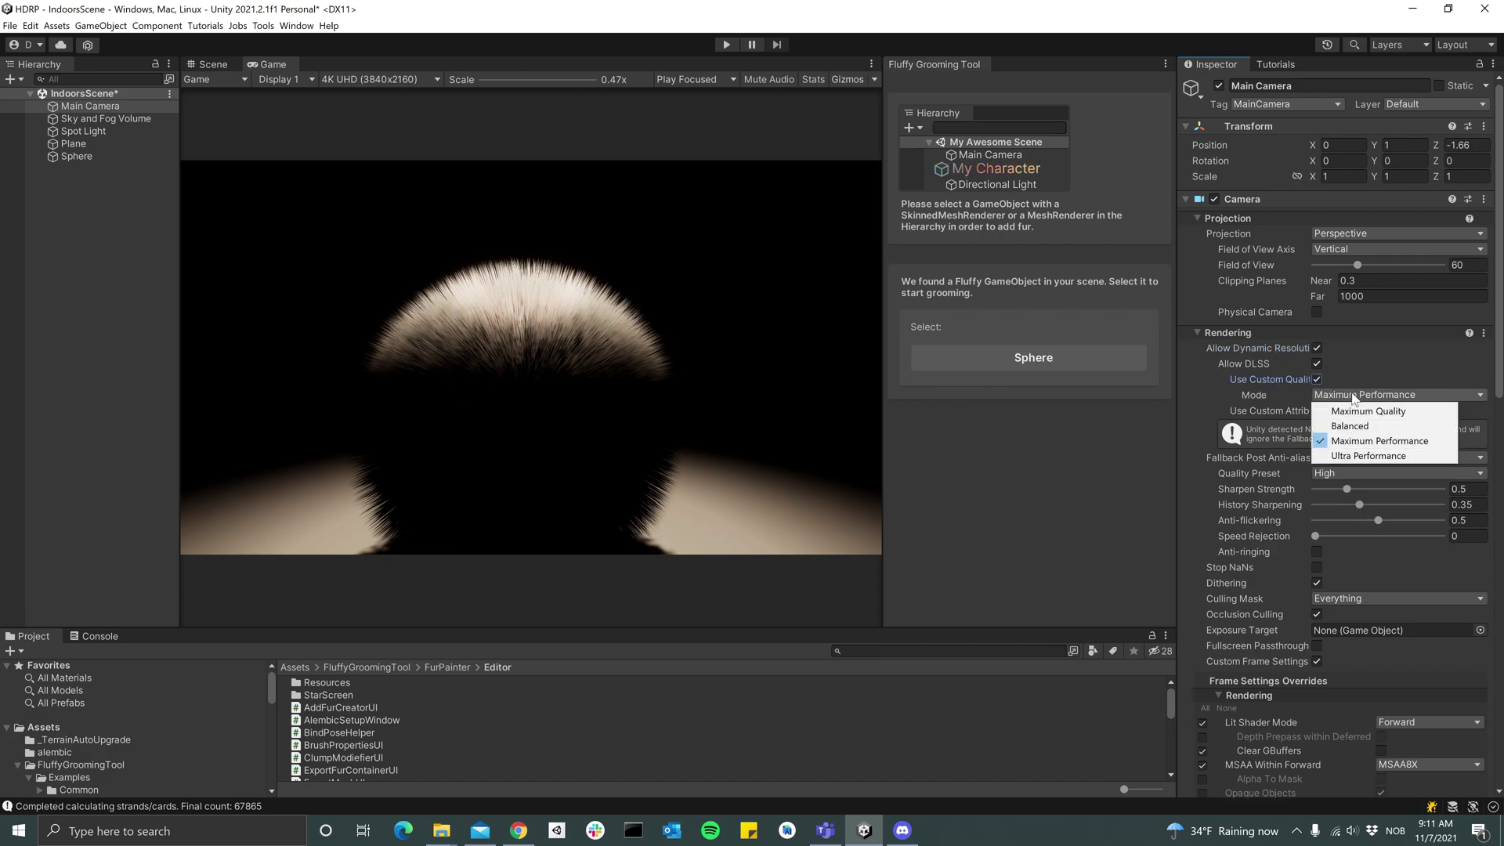
left_click(1358, 406)
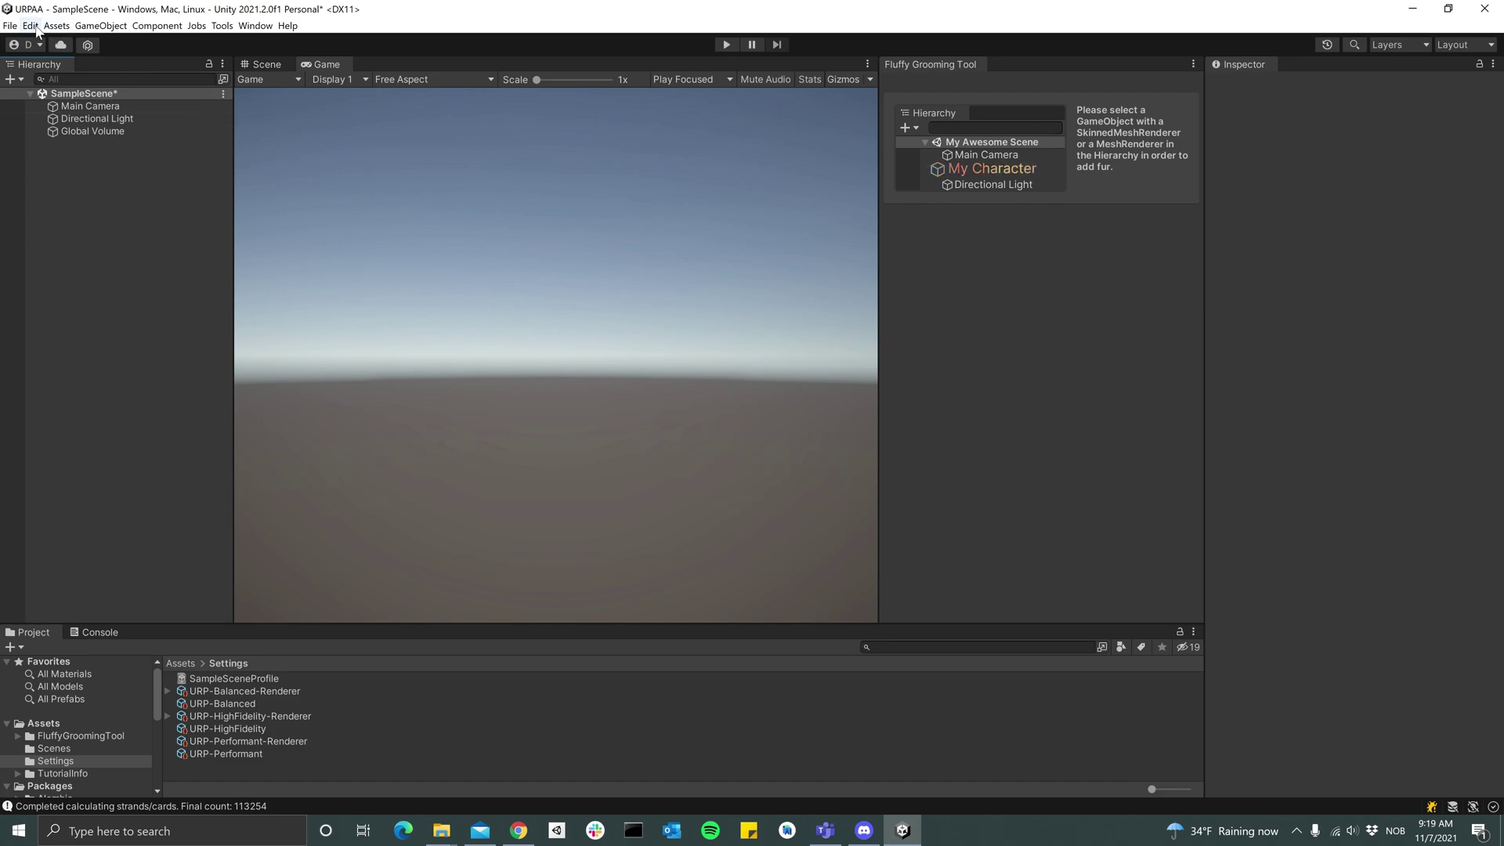
Create a Capsule and apply Strand Preset fur to it, giving 113254 strands.
left_click(100, 26)
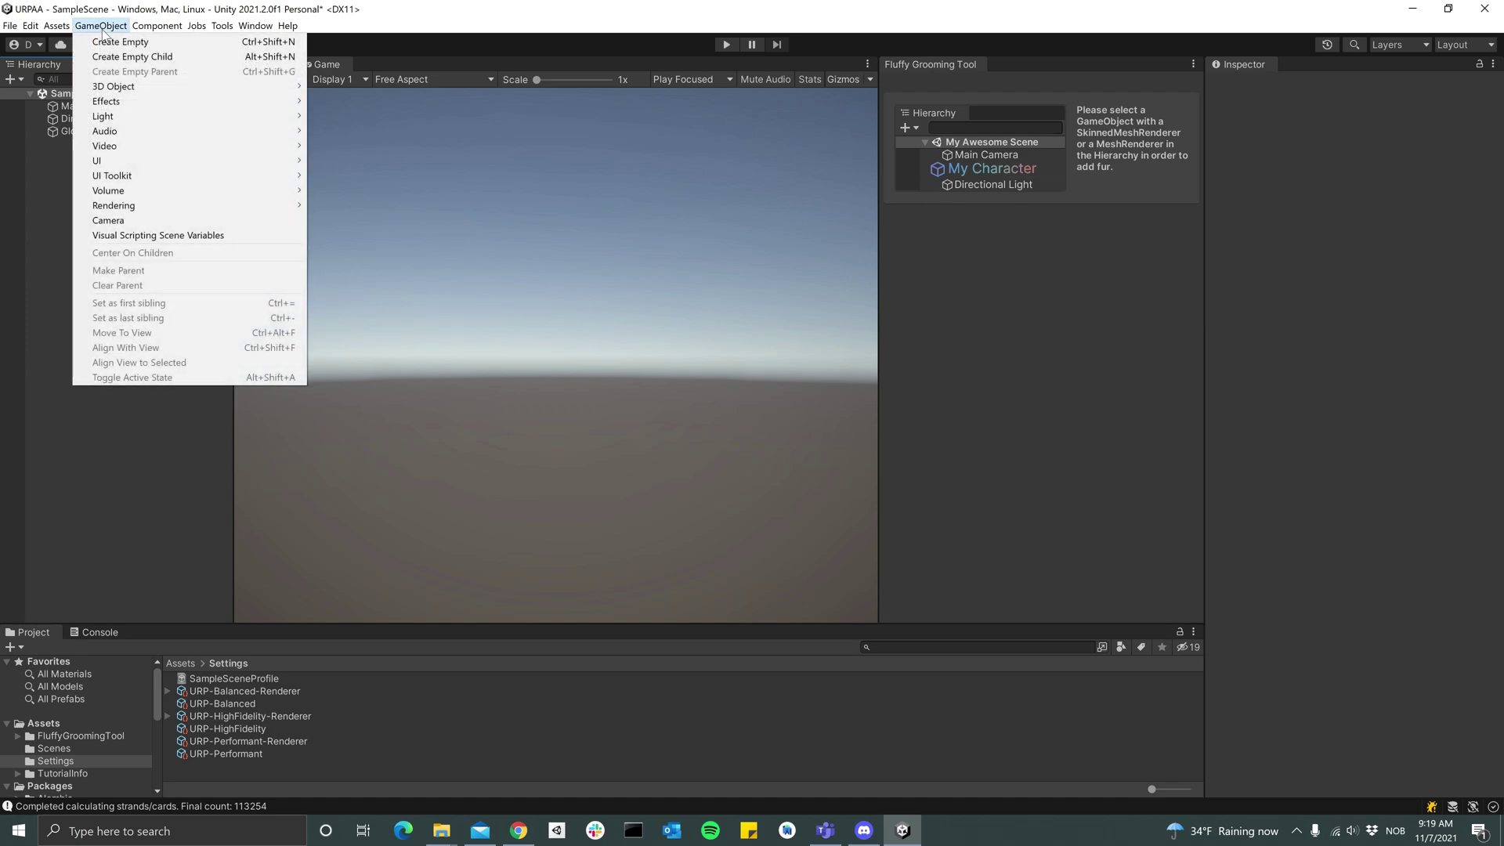
mouse_move(137, 90)
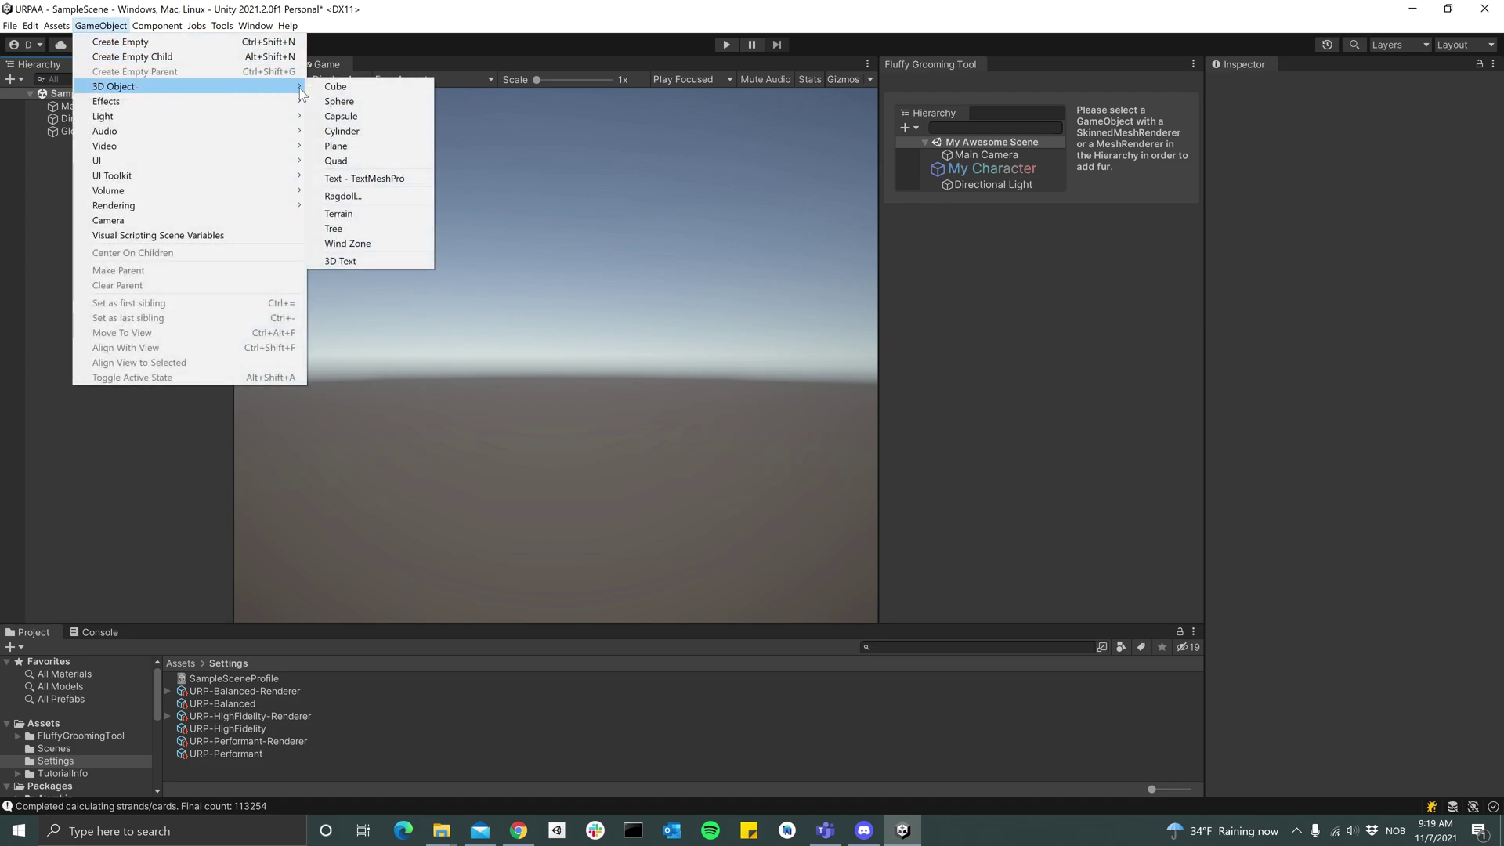
left_click(374, 116)
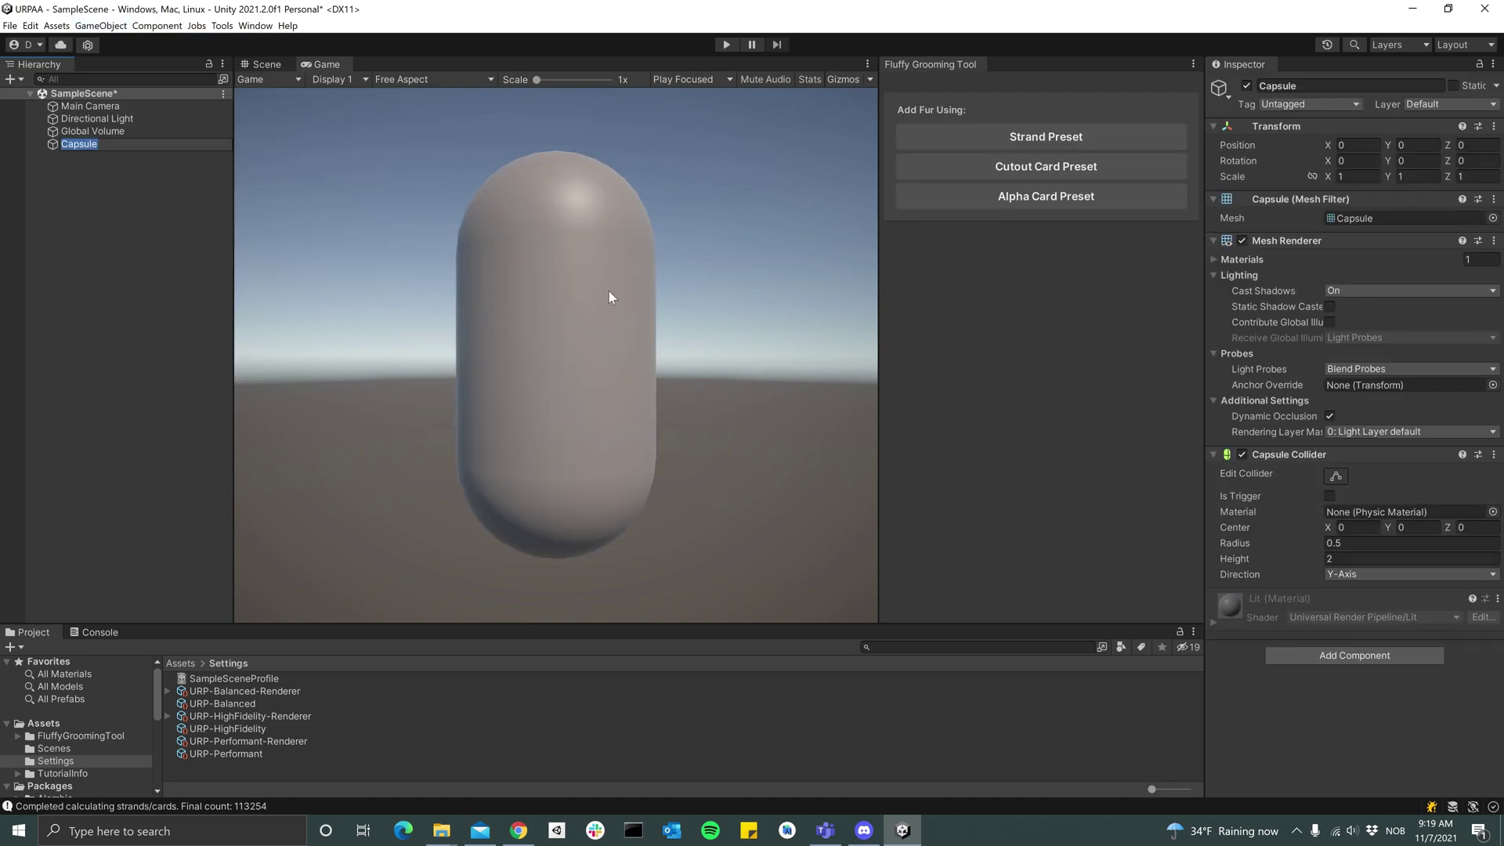
left_click(79, 177)
left_click(74, 140)
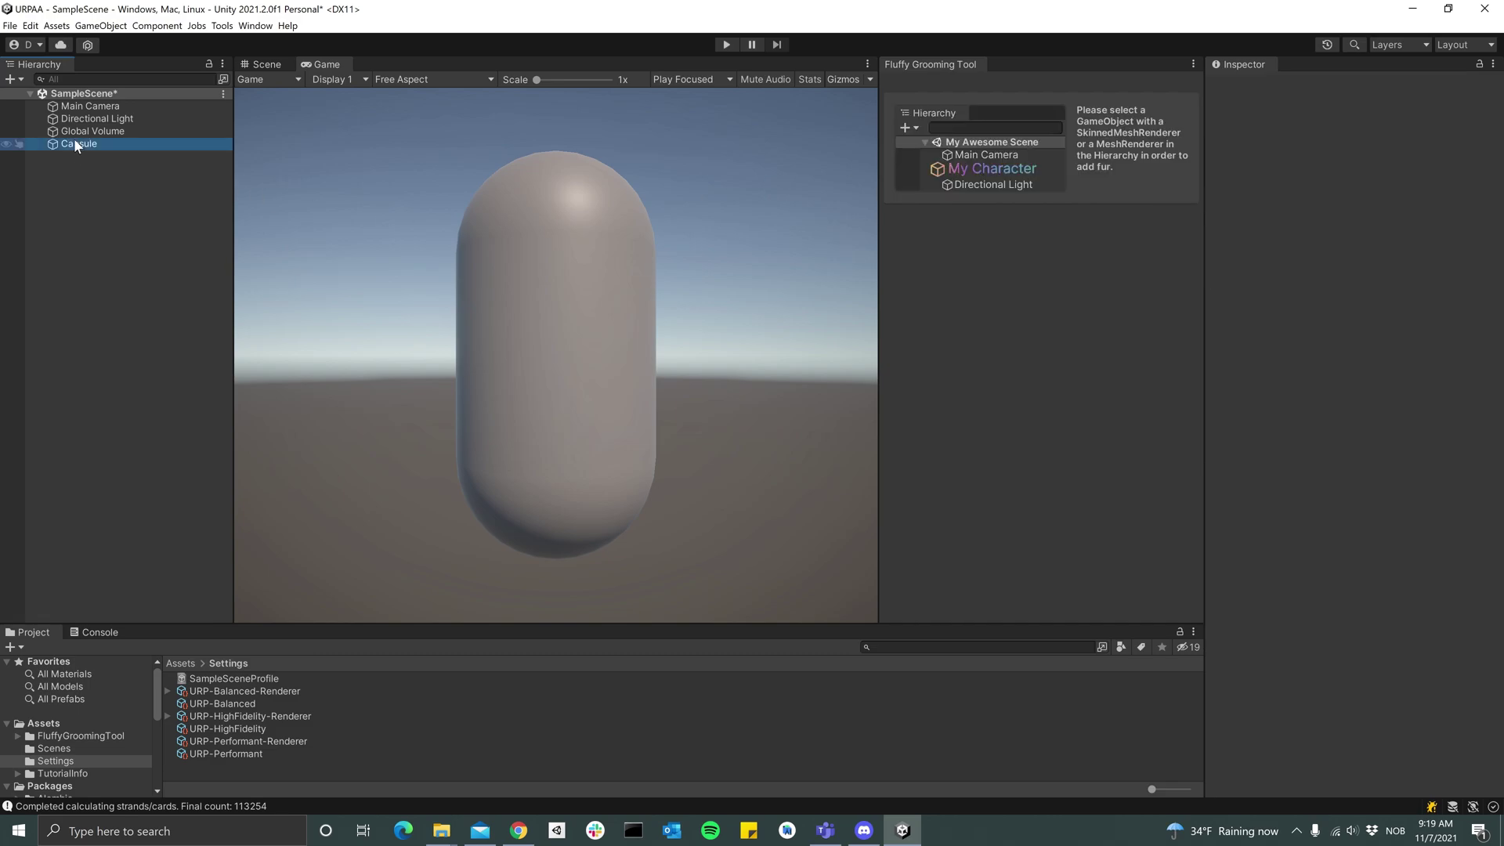
left_click(1042, 138)
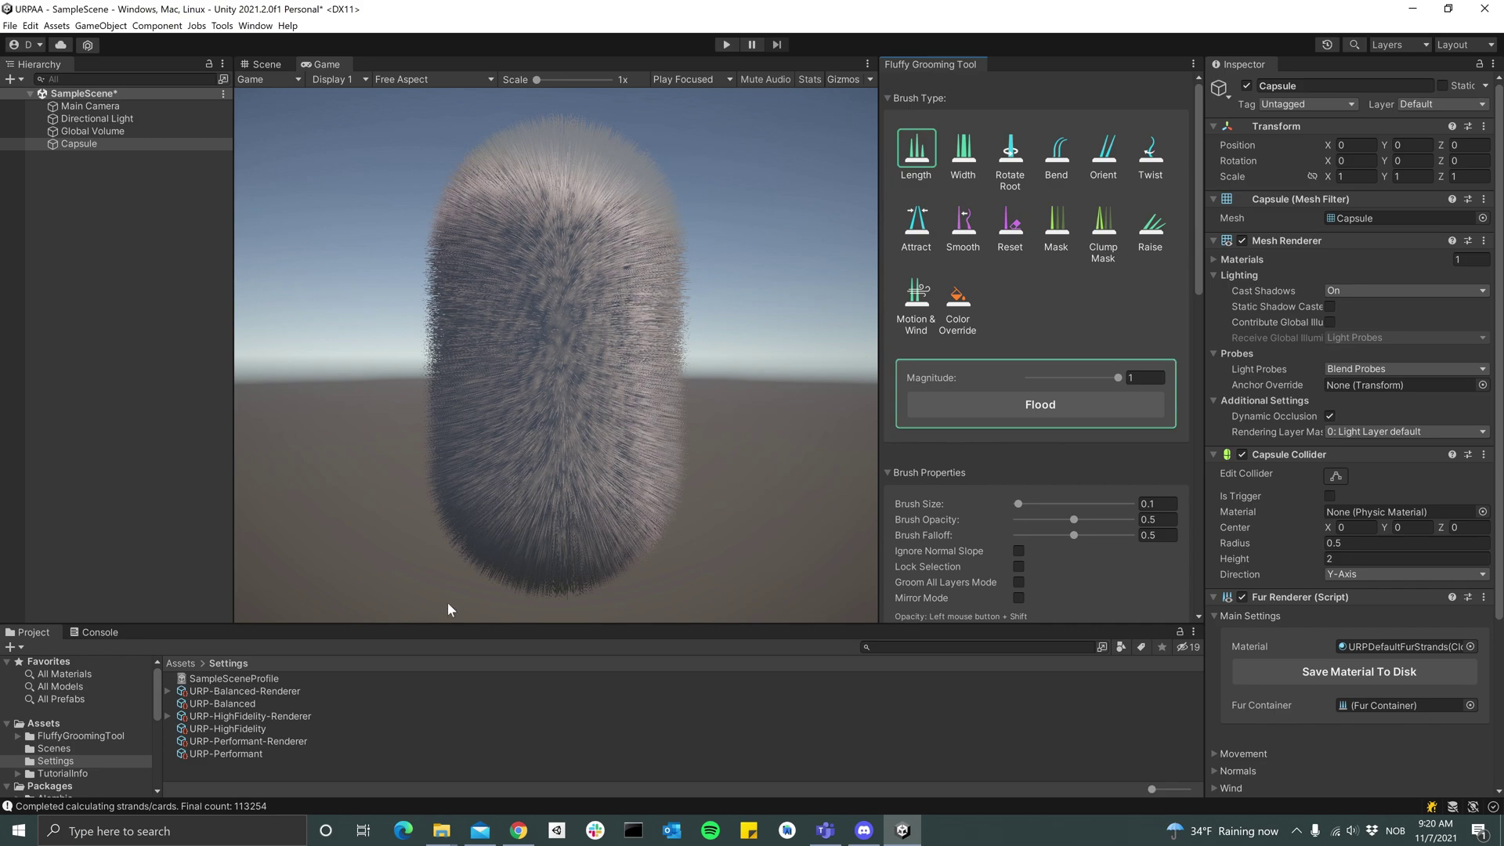
Set the URP-HighFidelity asset's Anti Aliasing (MSAA) to 8x and Render Scale to 2.
right_click(241, 726)
left_click(282, 470)
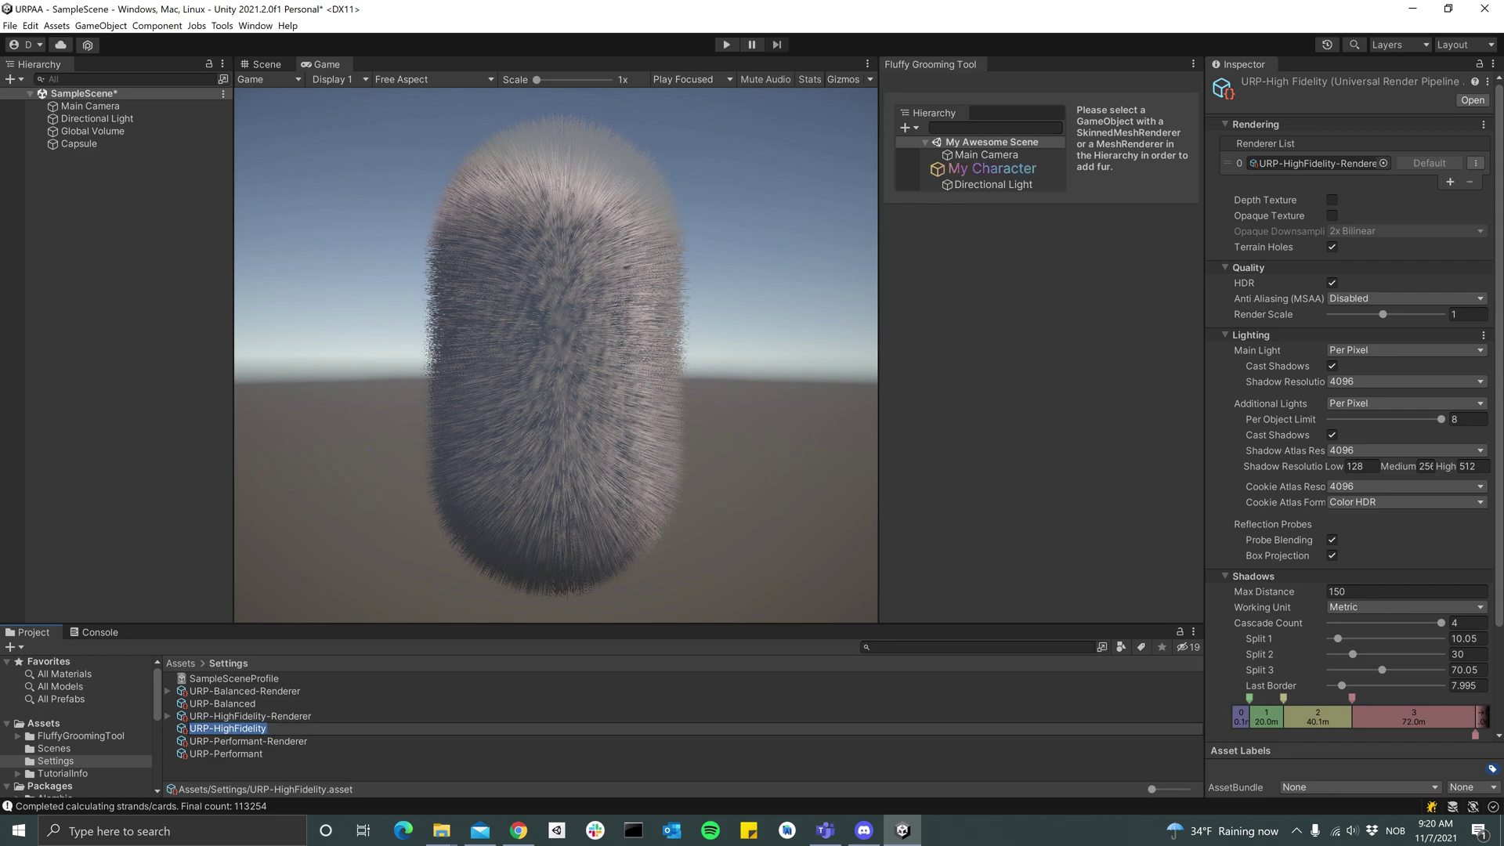
key("Return")
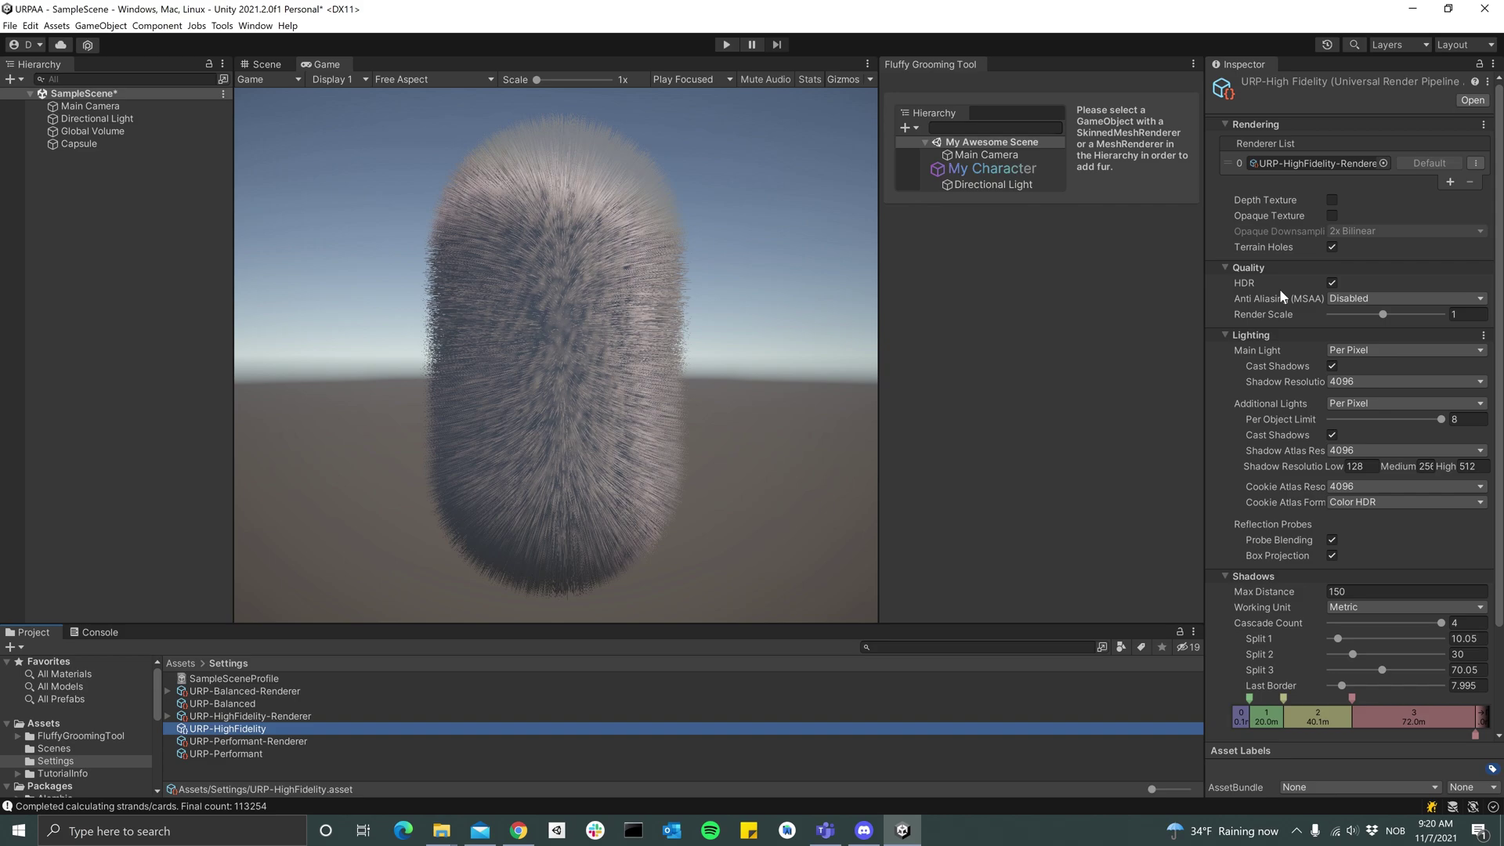
left_click(1361, 298)
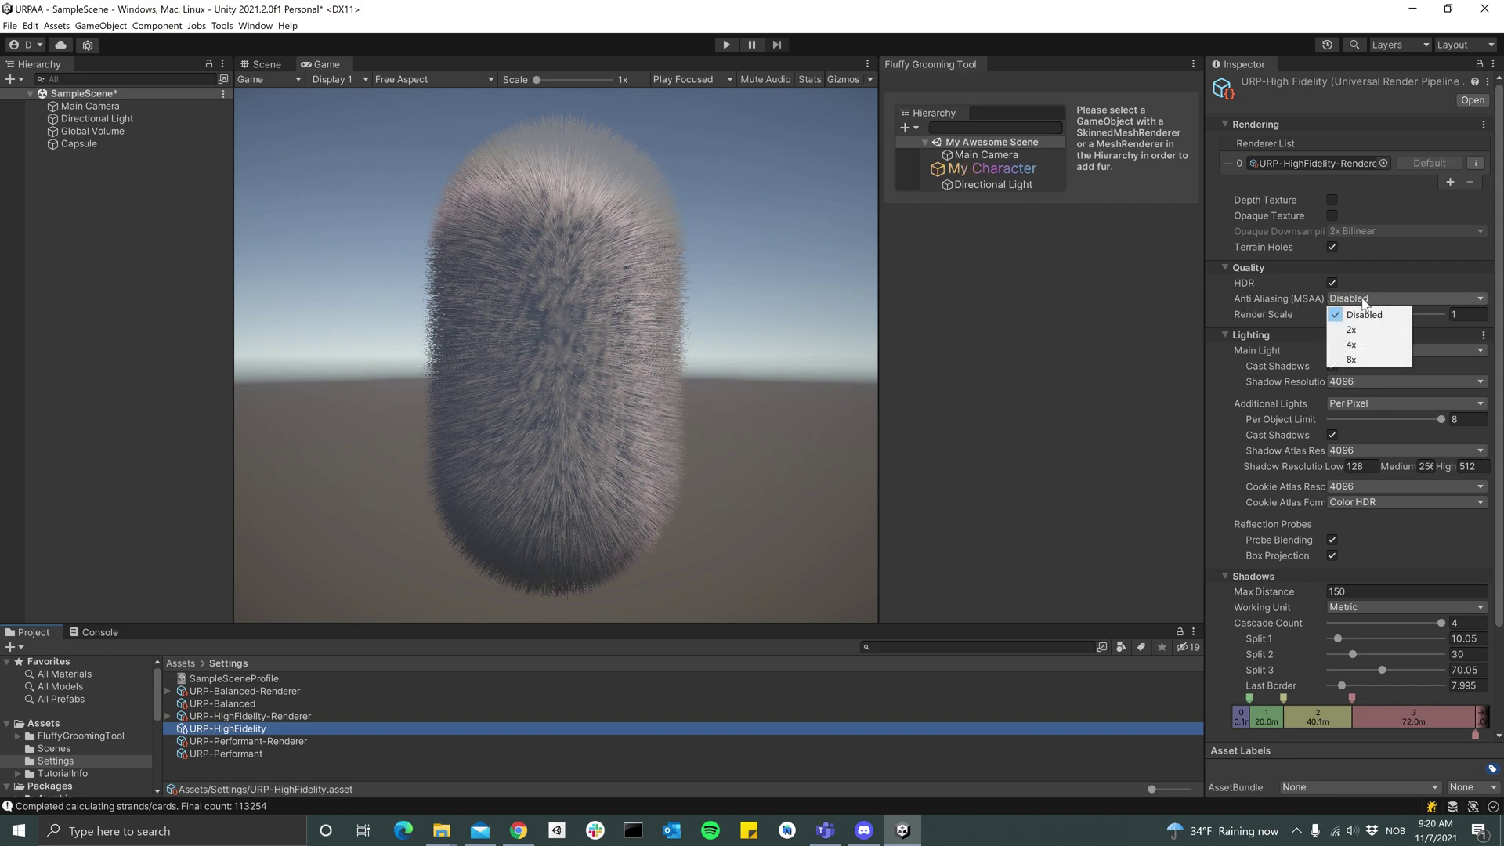
left_click(1354, 356)
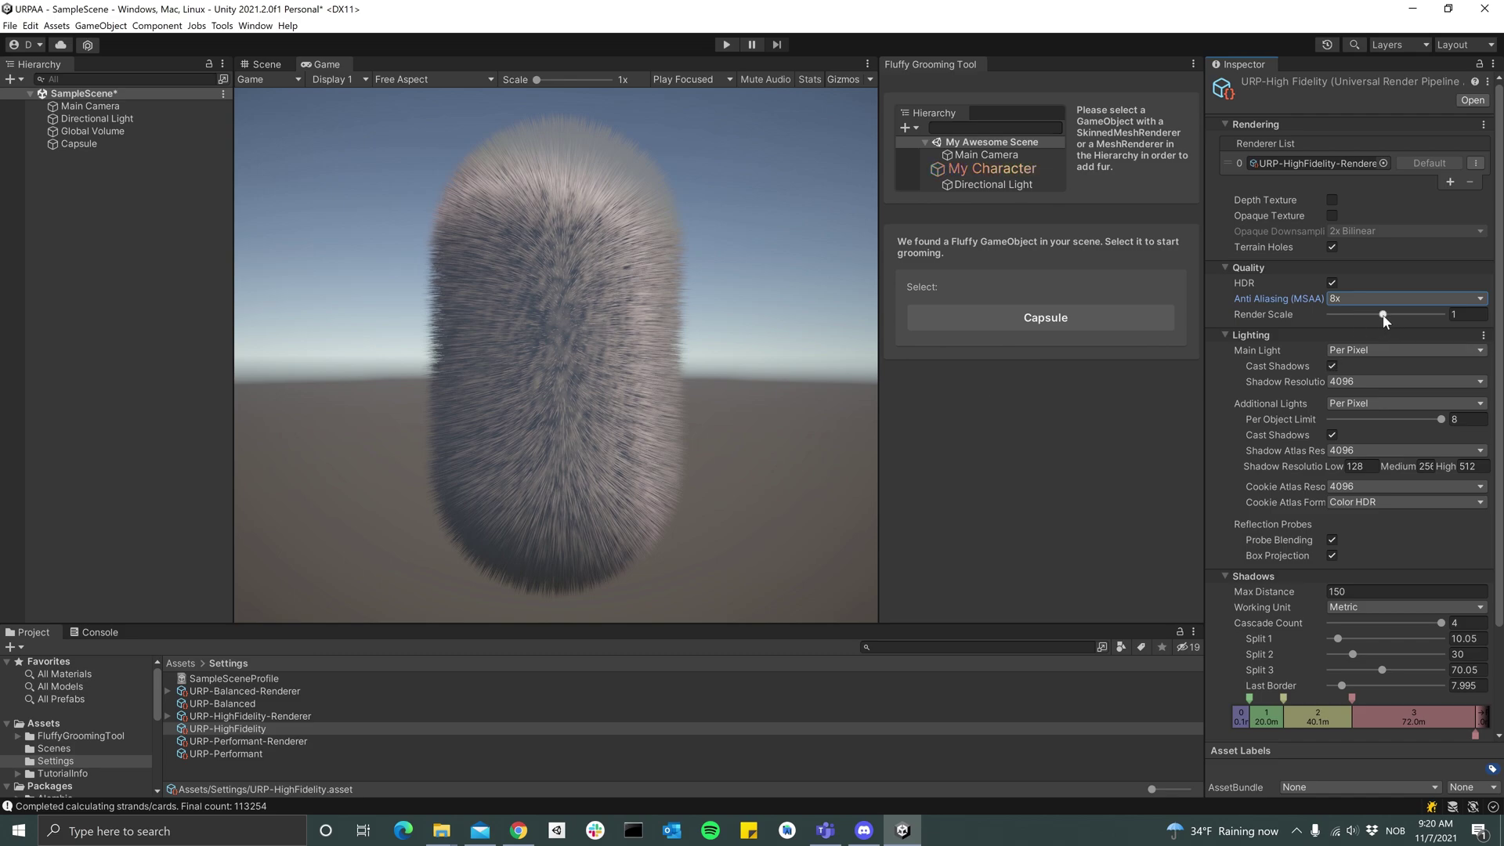
left_click_drag(1383, 314, 1441, 314)
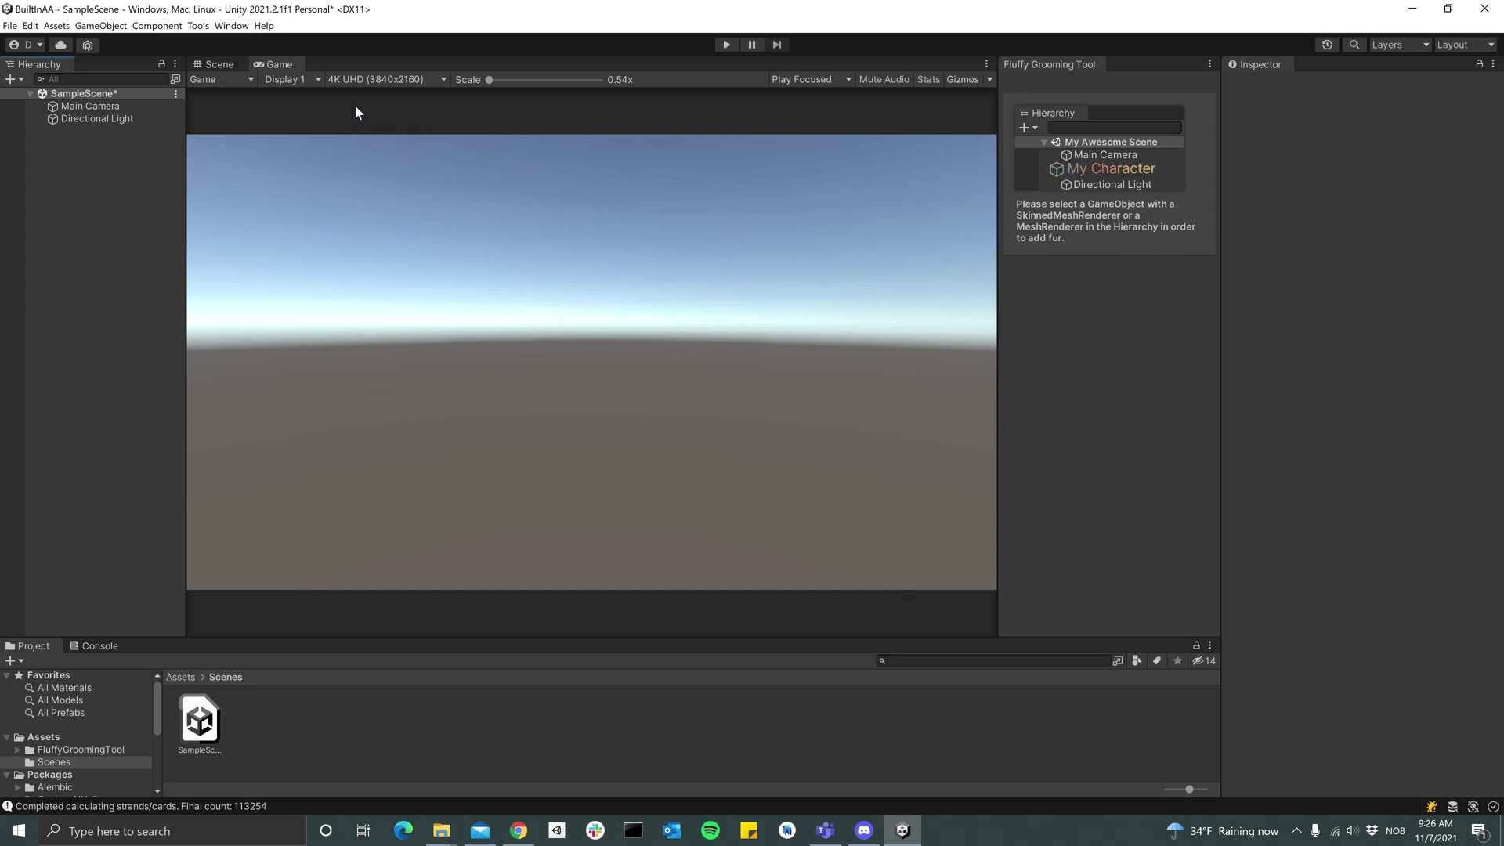
Add a Sphere, accept the fur tool's mesh fix, and apply Strand Preset fur (67865 strands).
left_click(56, 27)
mouse_move(100, 26)
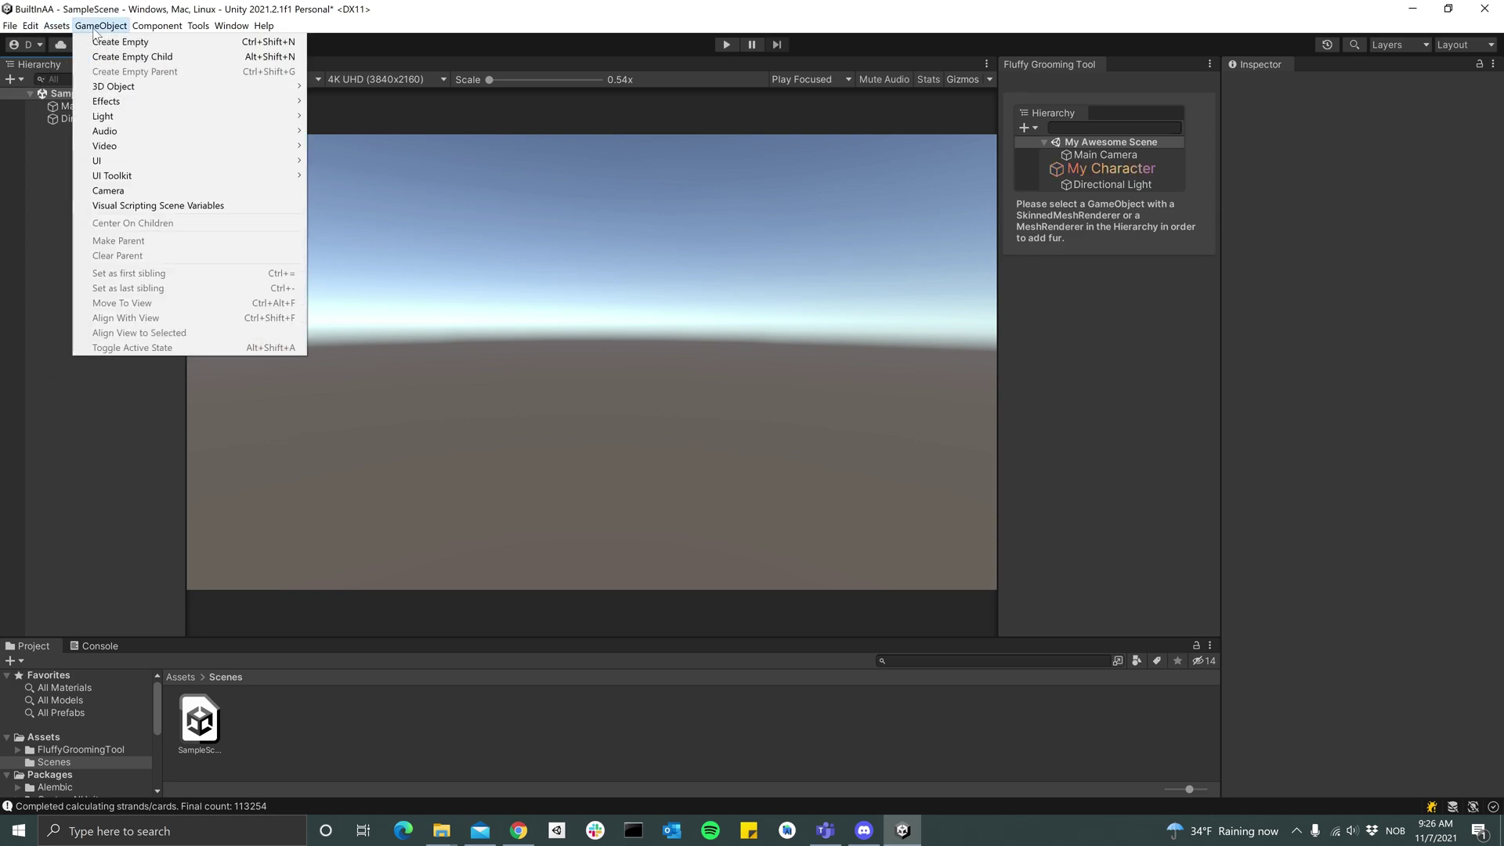
mouse_move(125, 86)
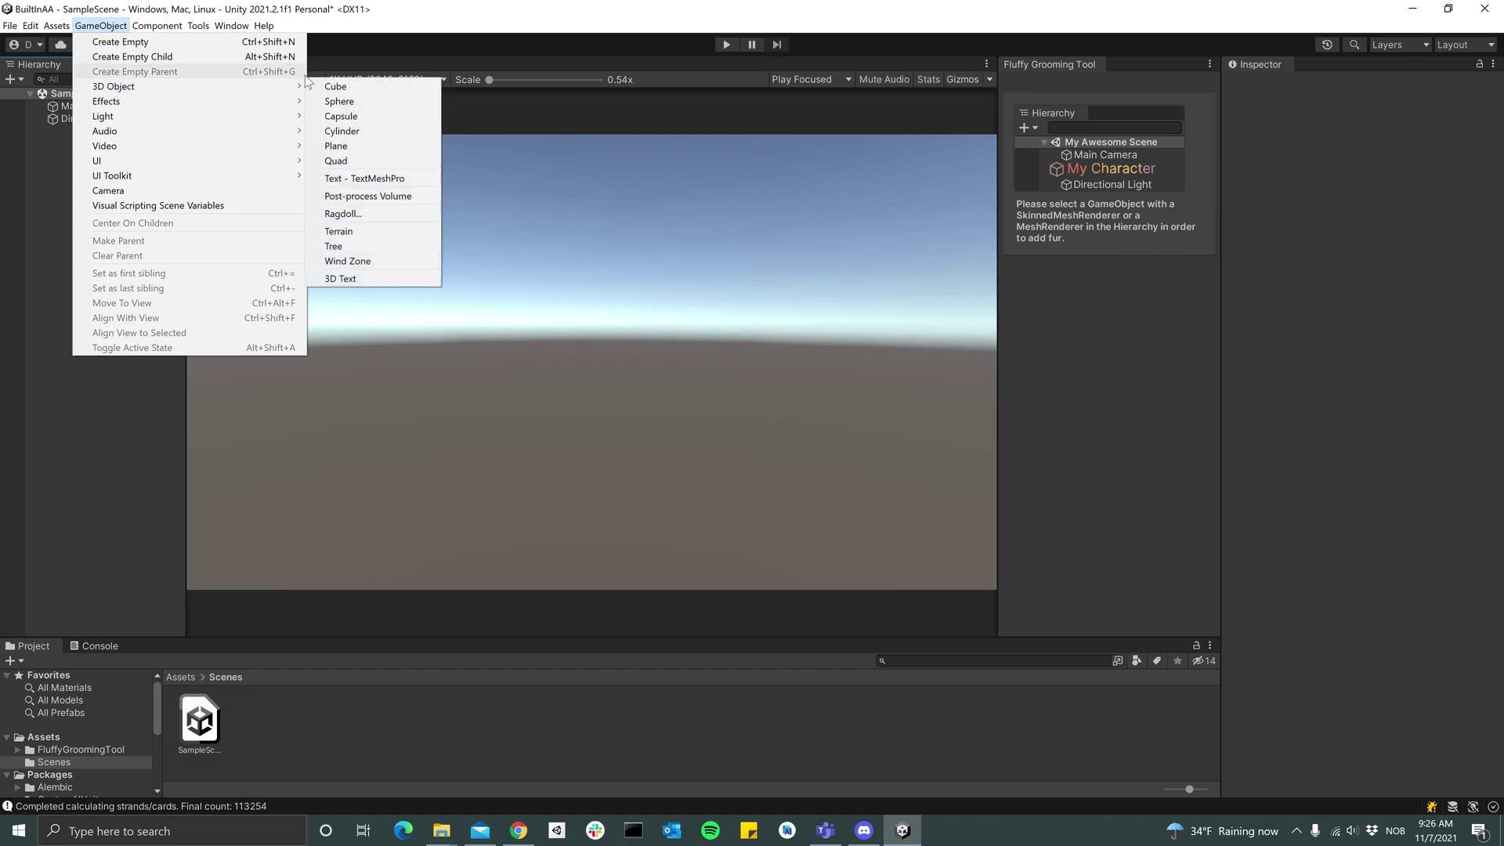
left_click(379, 101)
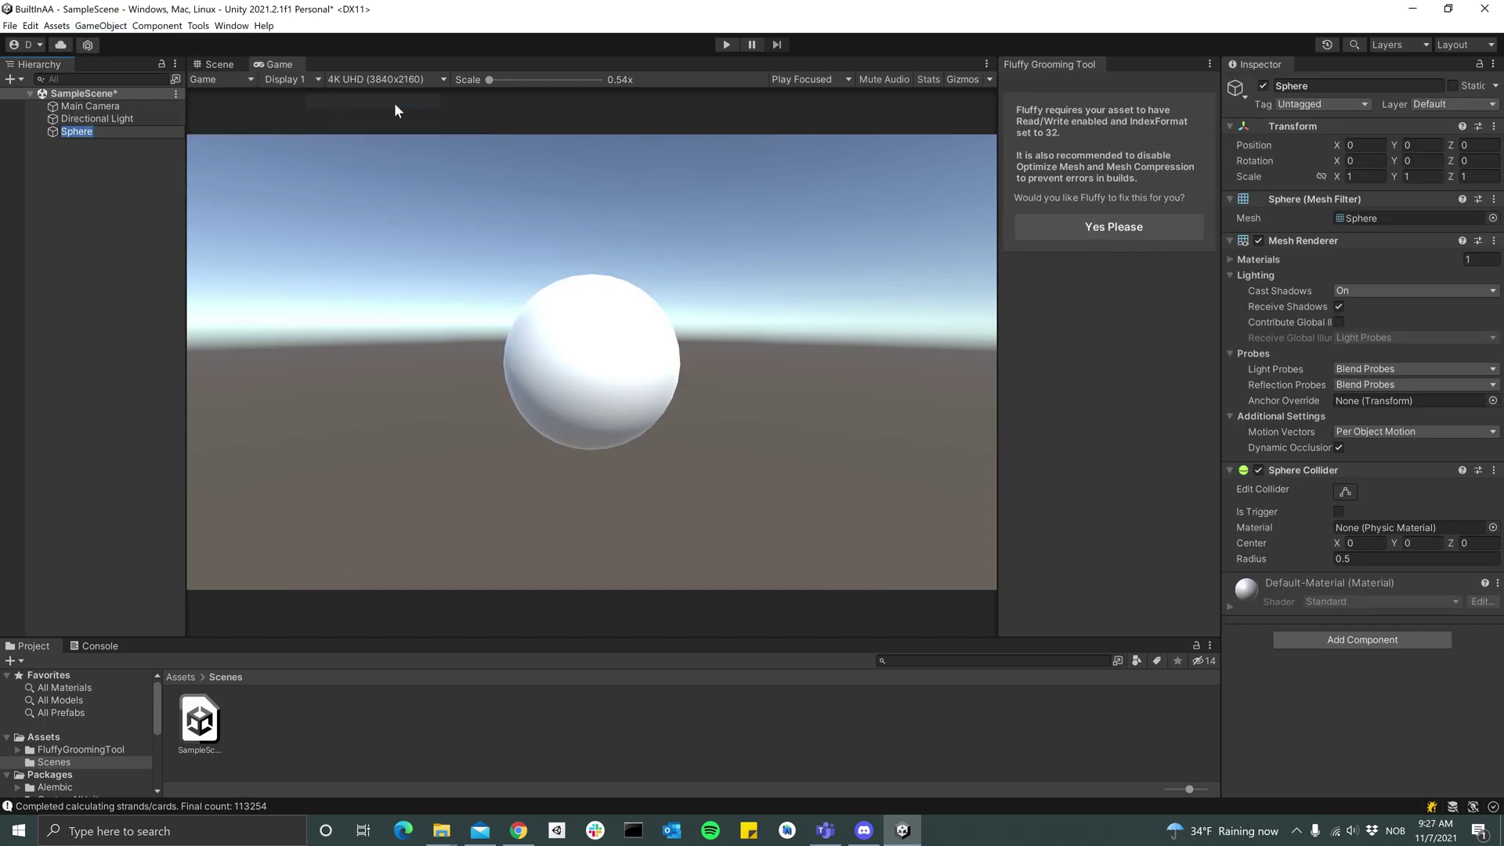
left_click(1079, 225)
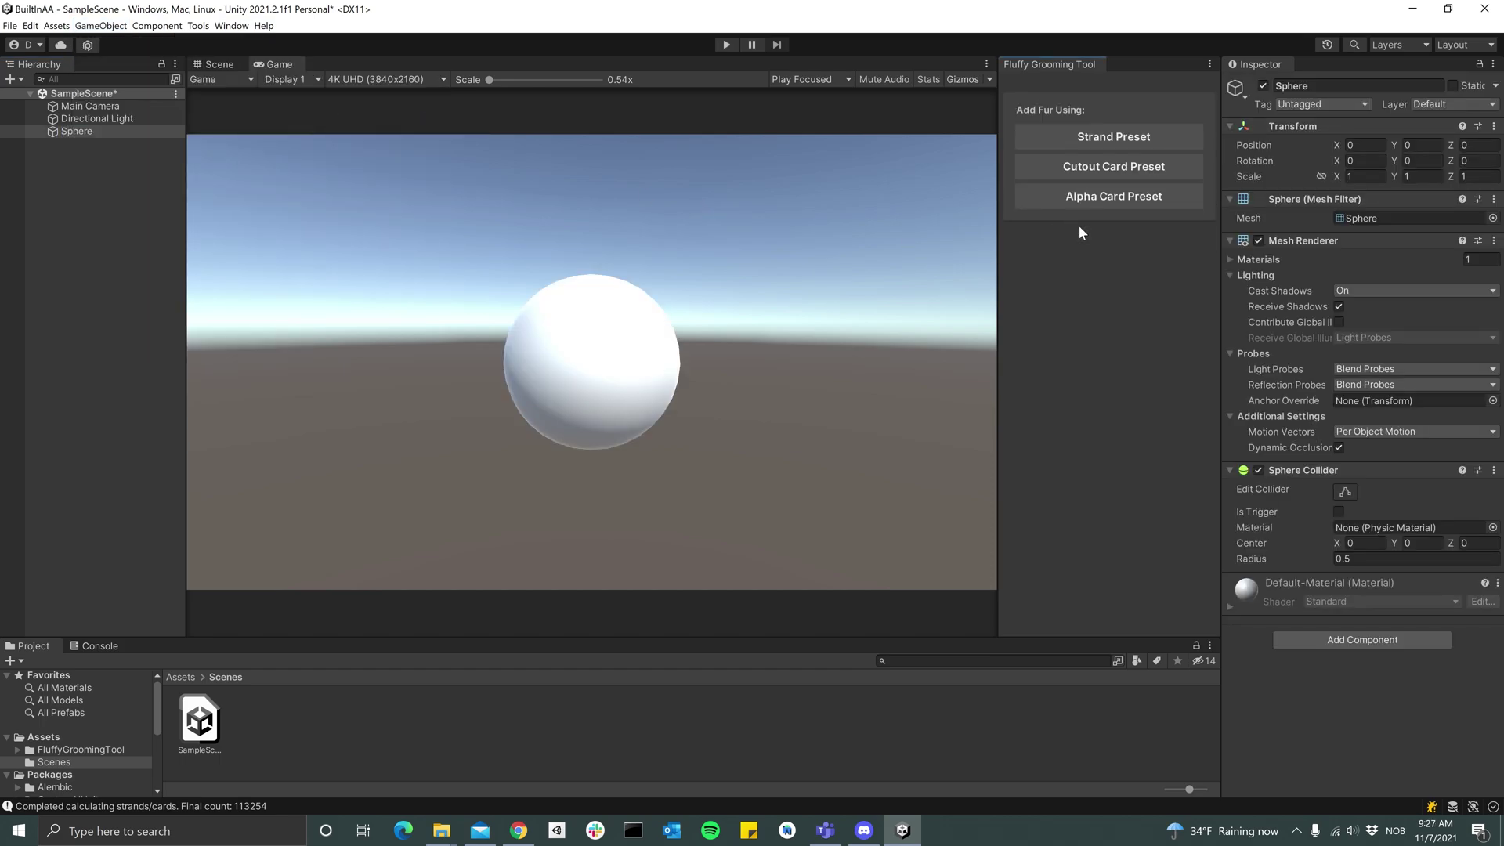
left_click(1103, 137)
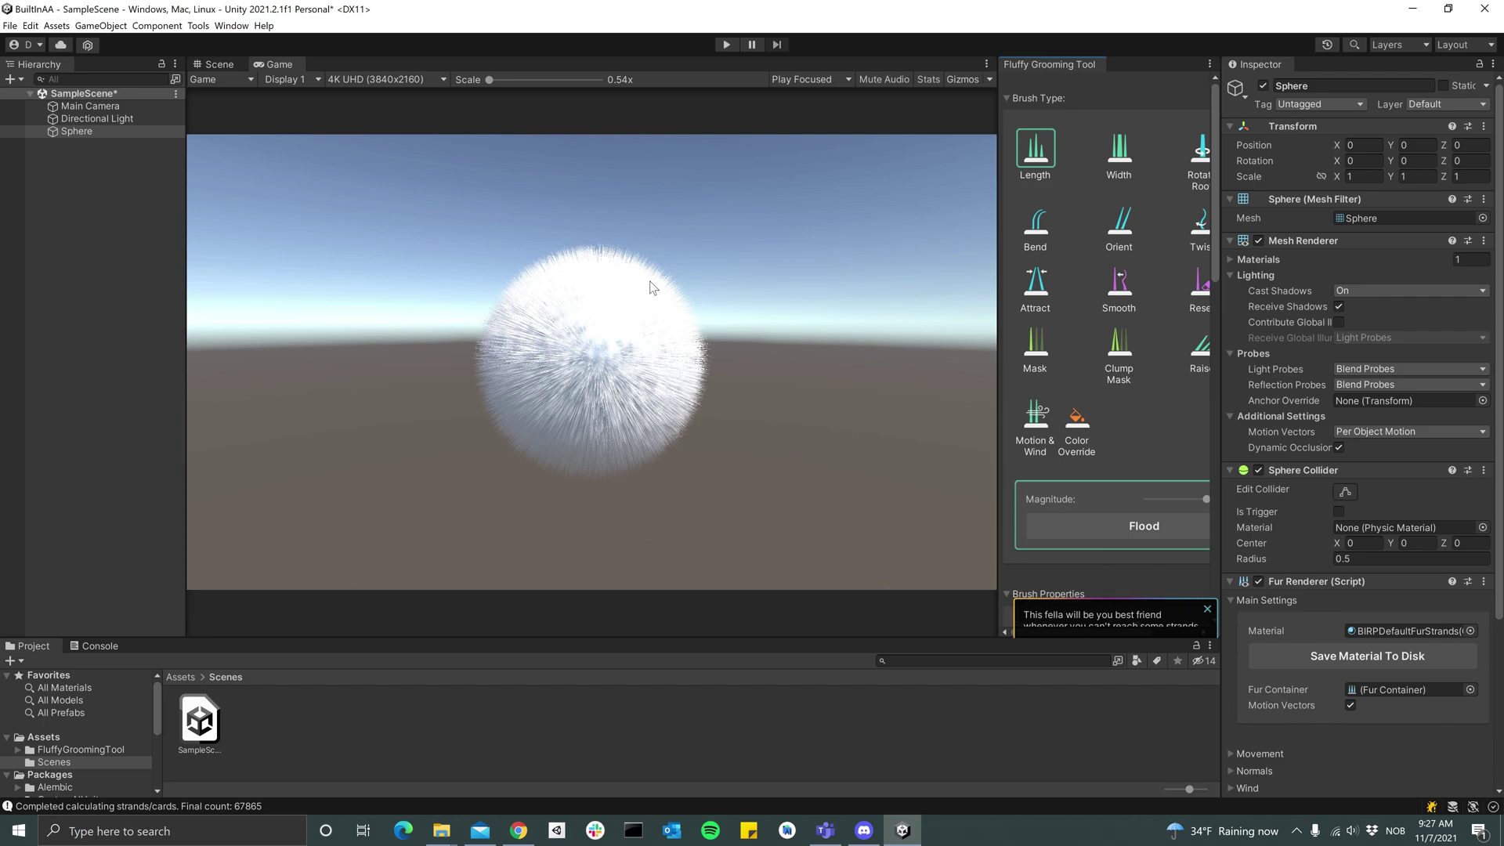
Set Anti Aliasing to 8x Multi Sampling on the Quality page of Project Settings.
left_click(31, 26)
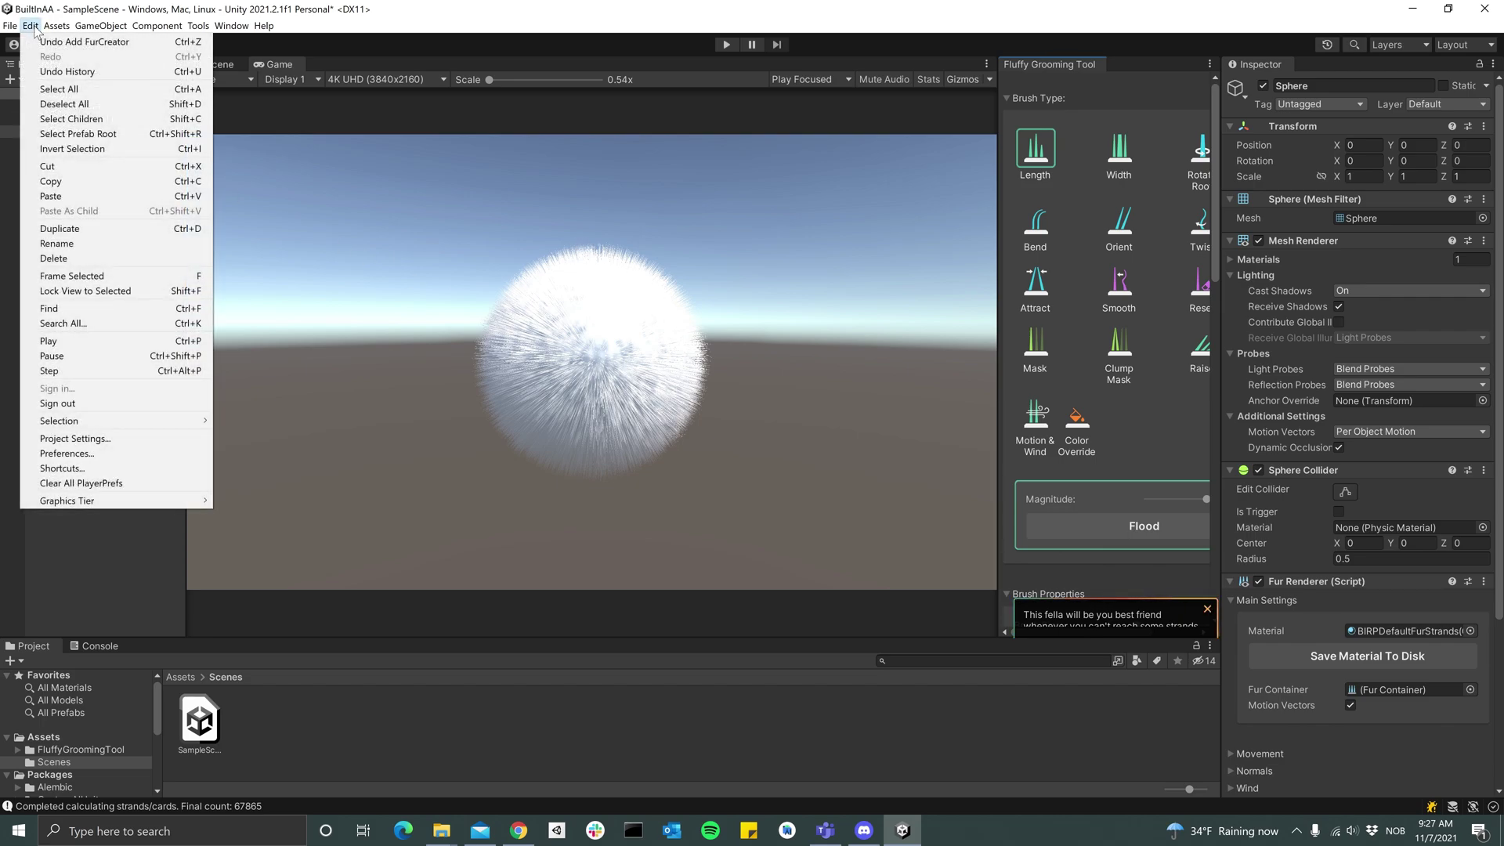
left_click(119, 438)
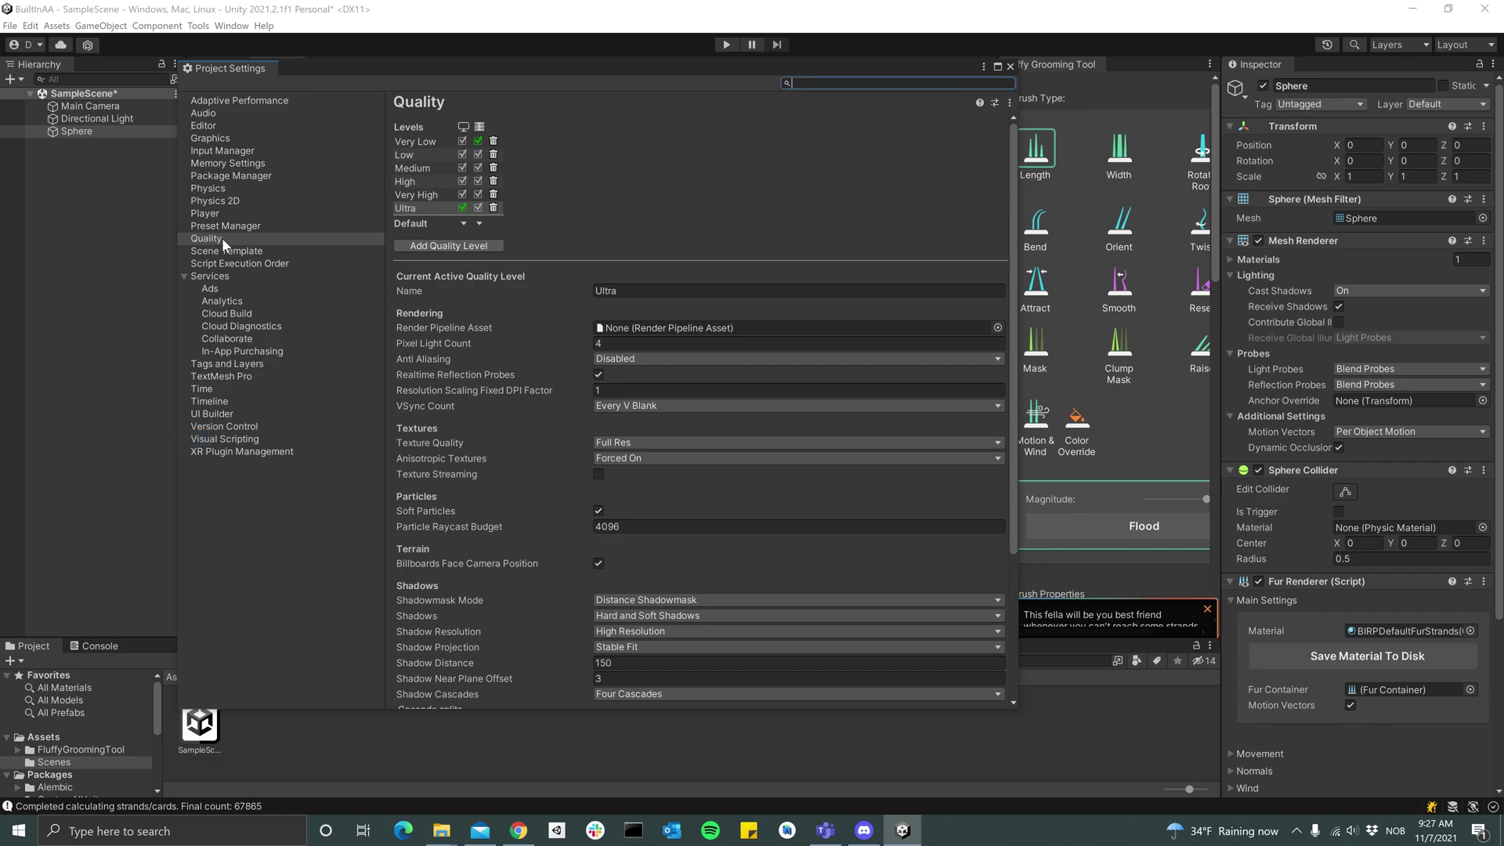
left_click(665, 360)
left_click(661, 420)
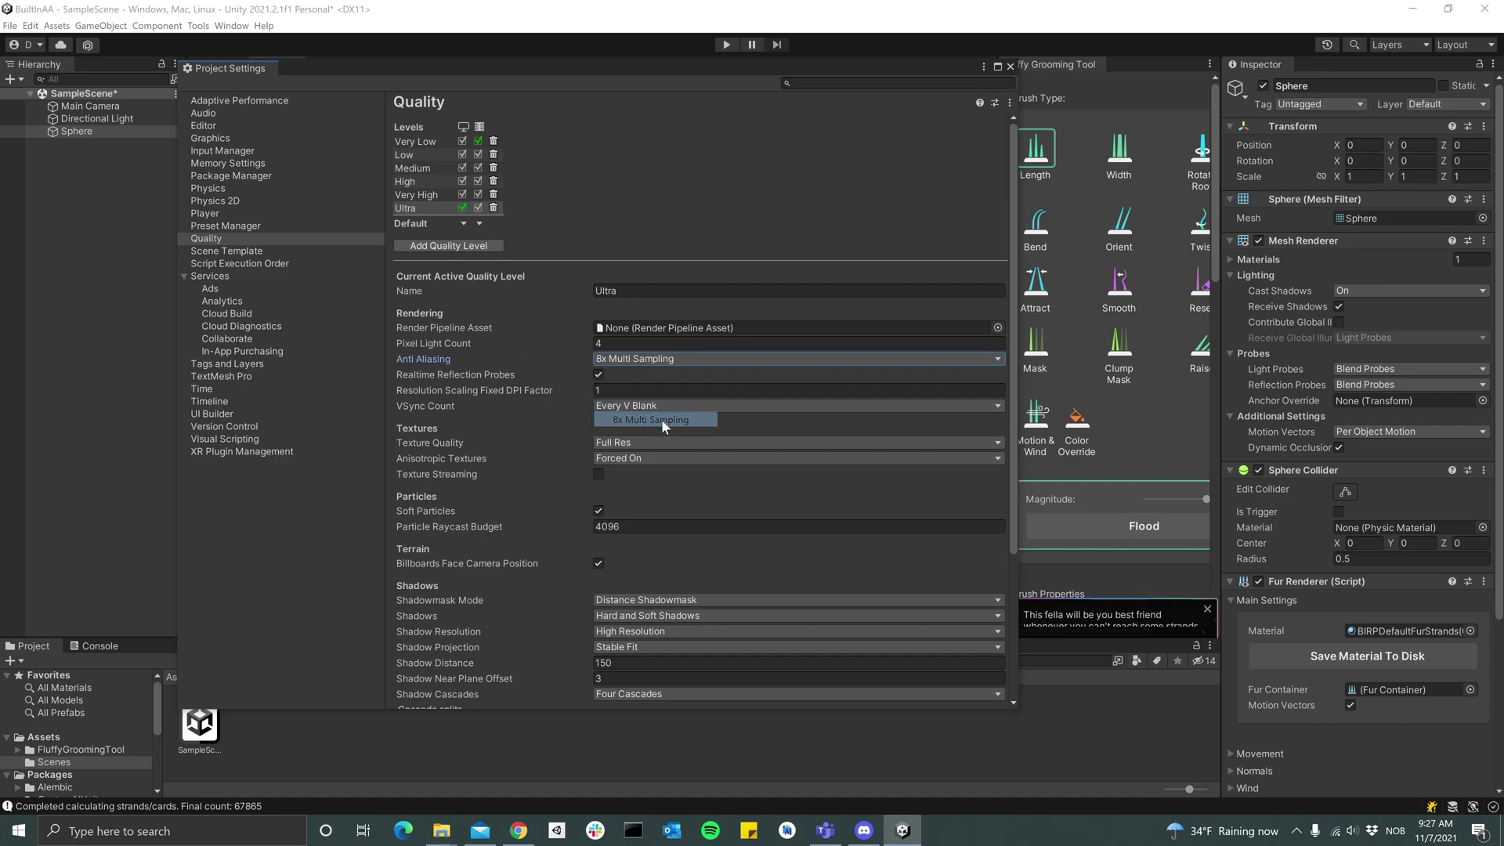
left_click(1010, 67)
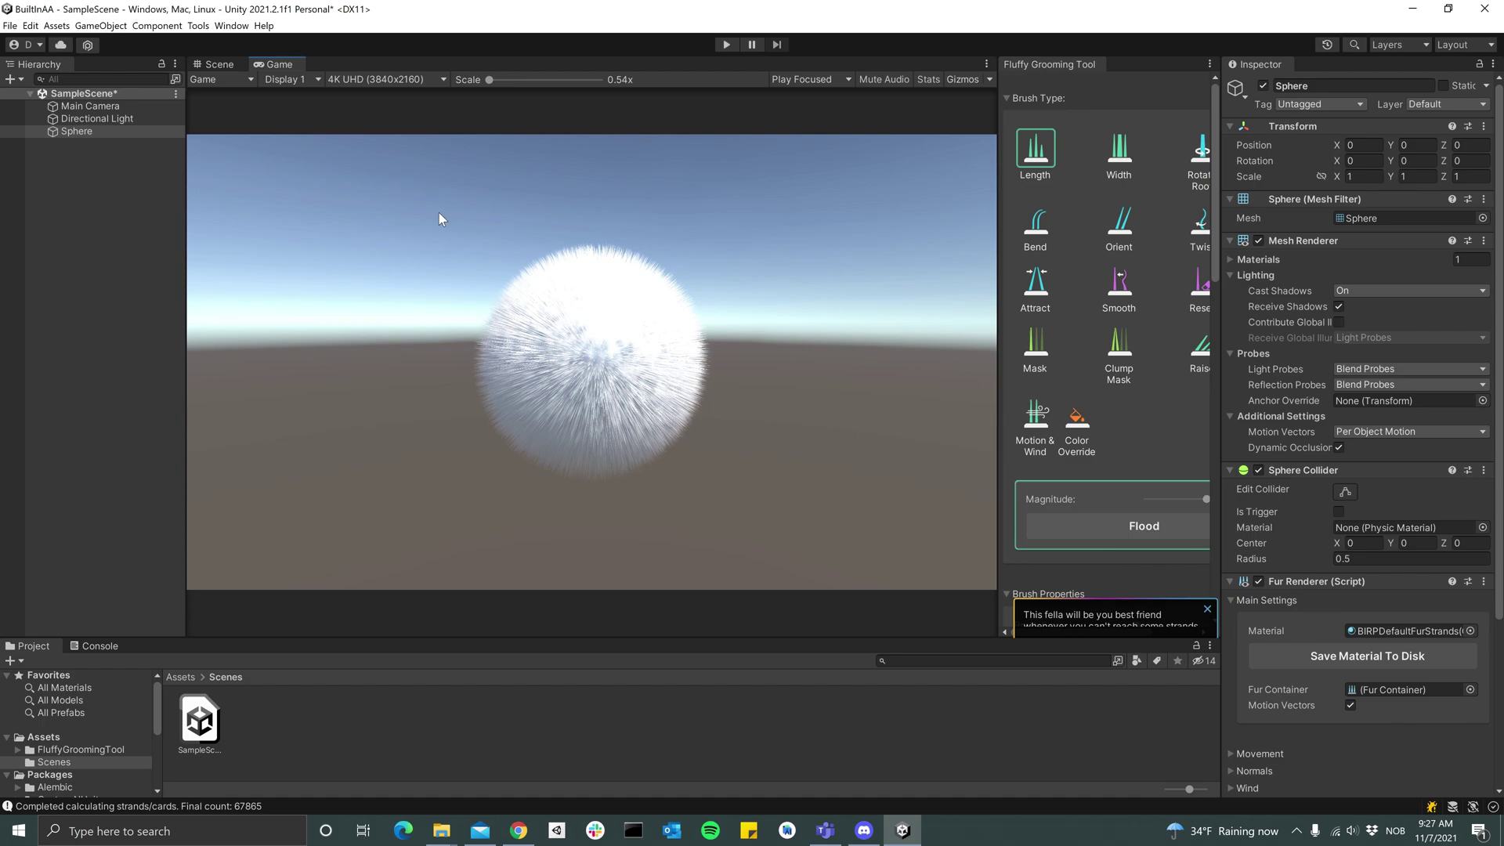
Show Unity Registry packages in the Package Manager and check that Post Processing 3.1.1 is installed.
left_click(148, 105)
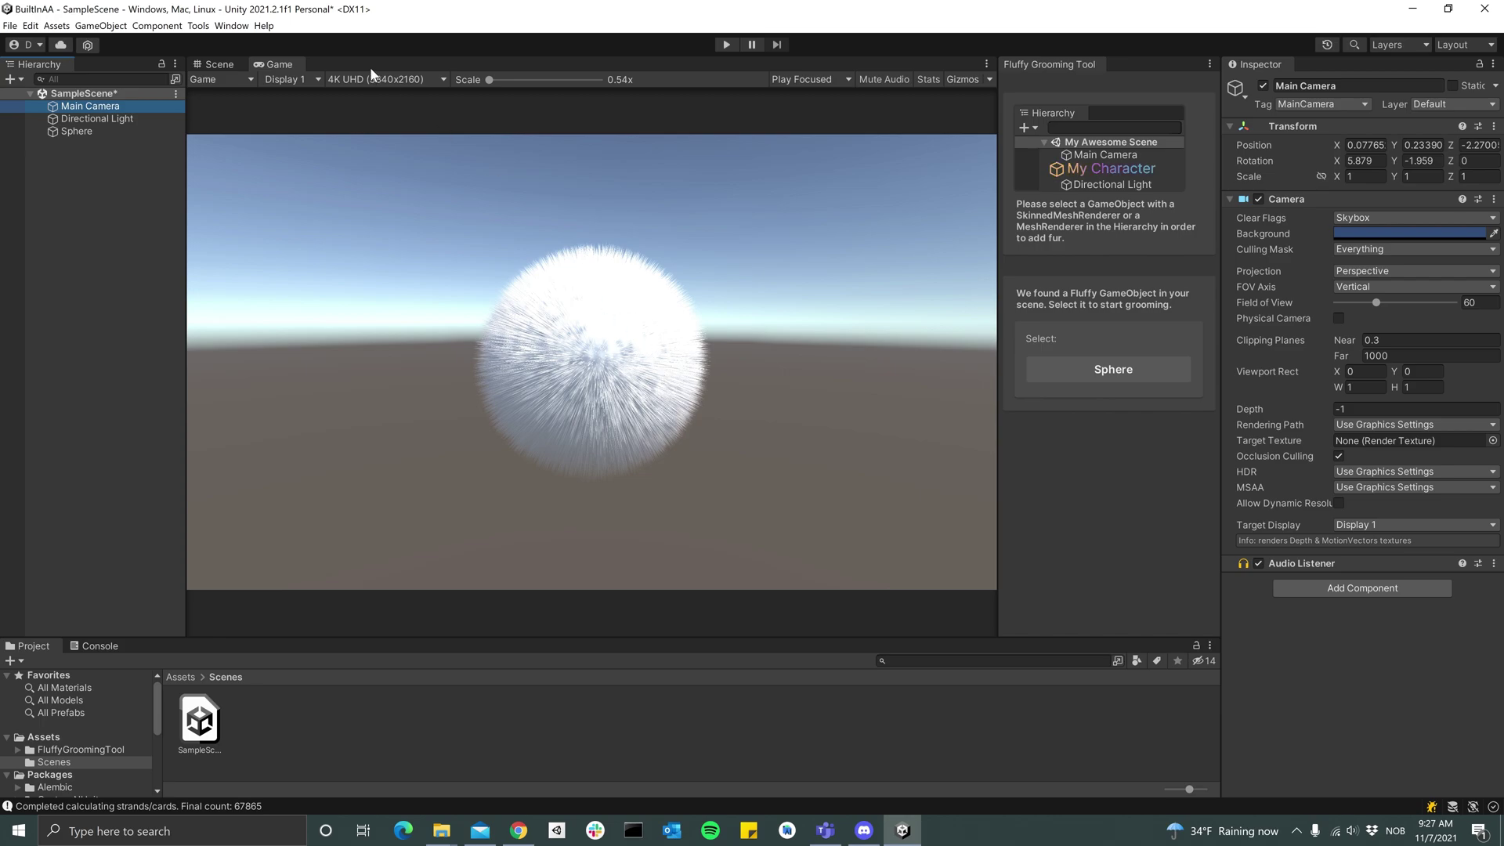
left_click(238, 29)
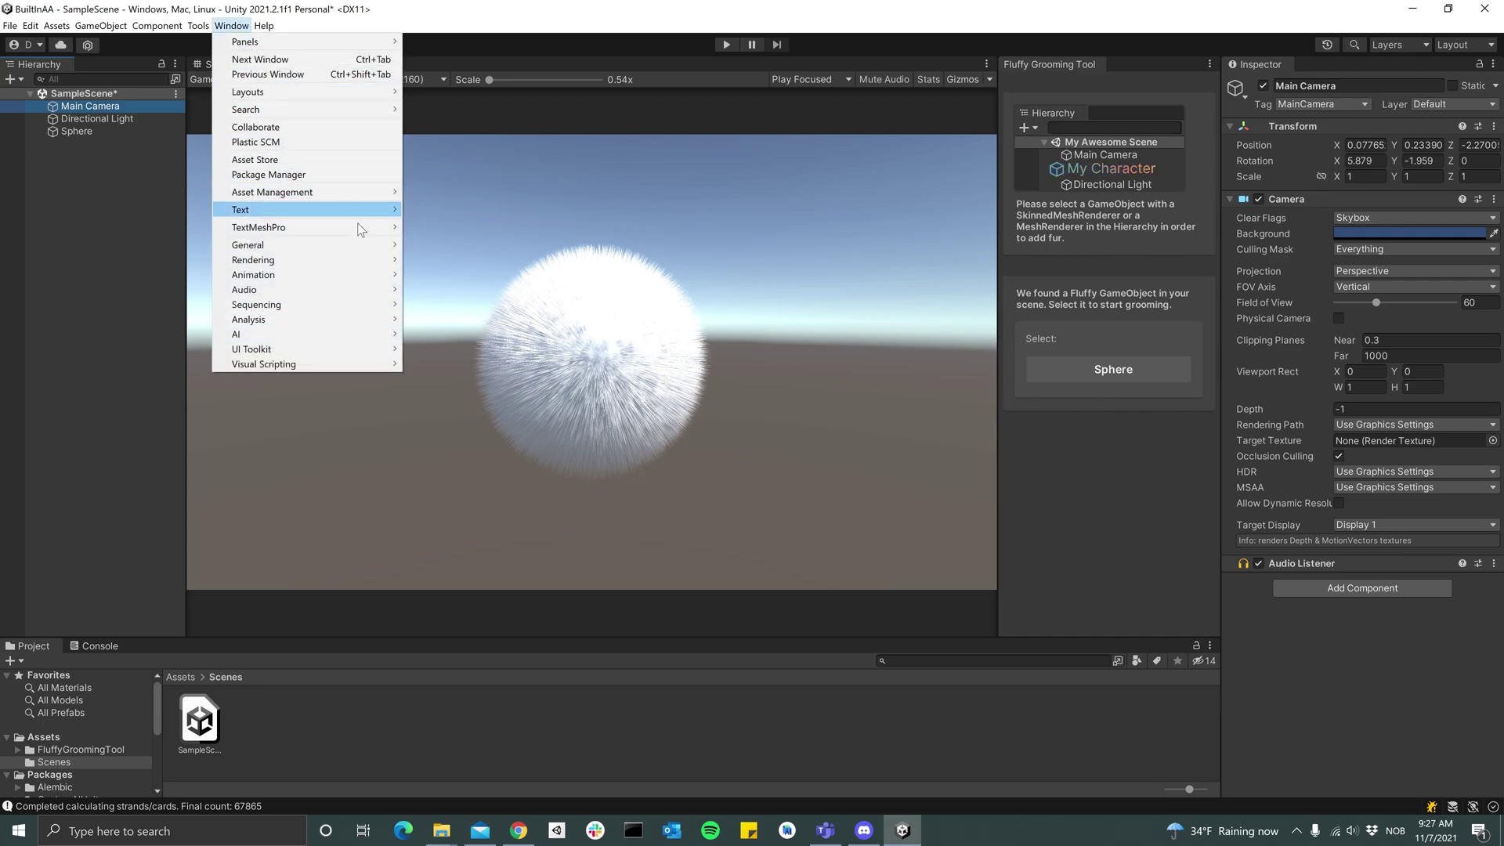
left_click(323, 171)
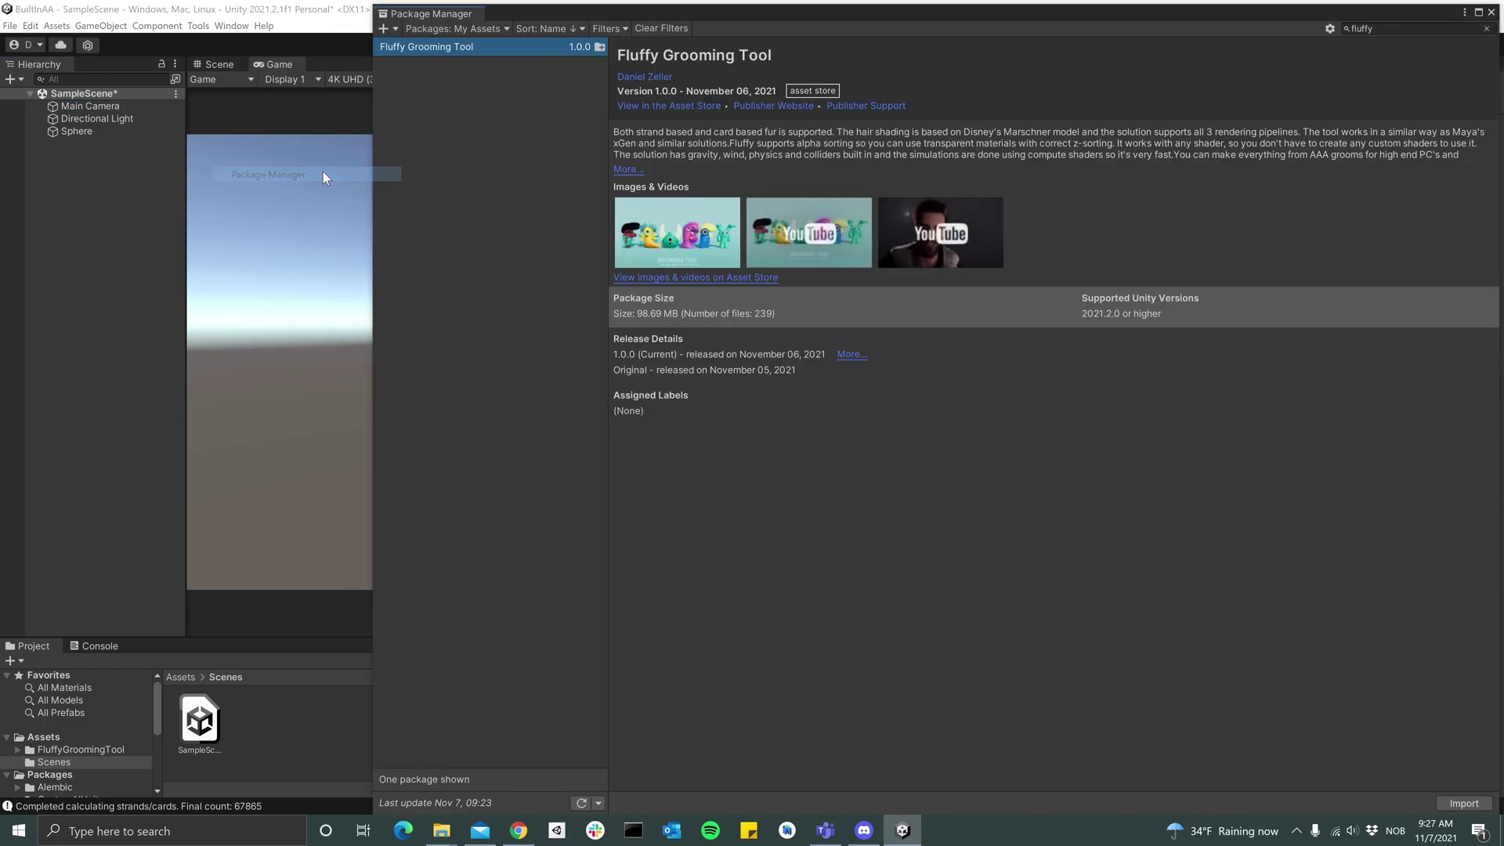
left_click(432, 28)
left_click(467, 47)
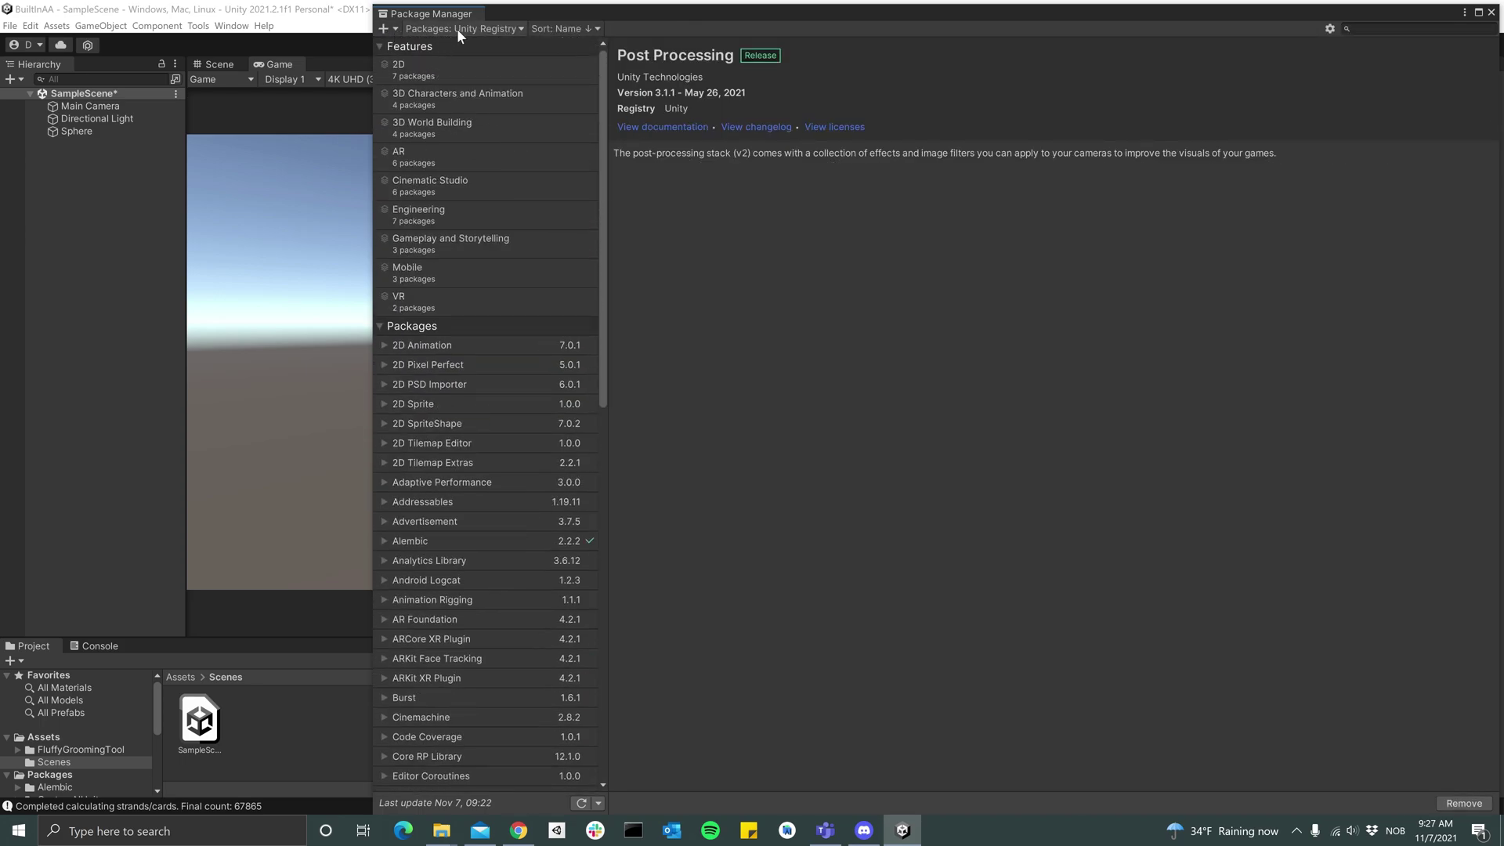
left_click(457, 29)
left_click(1212, 92)
left_click(442, 68)
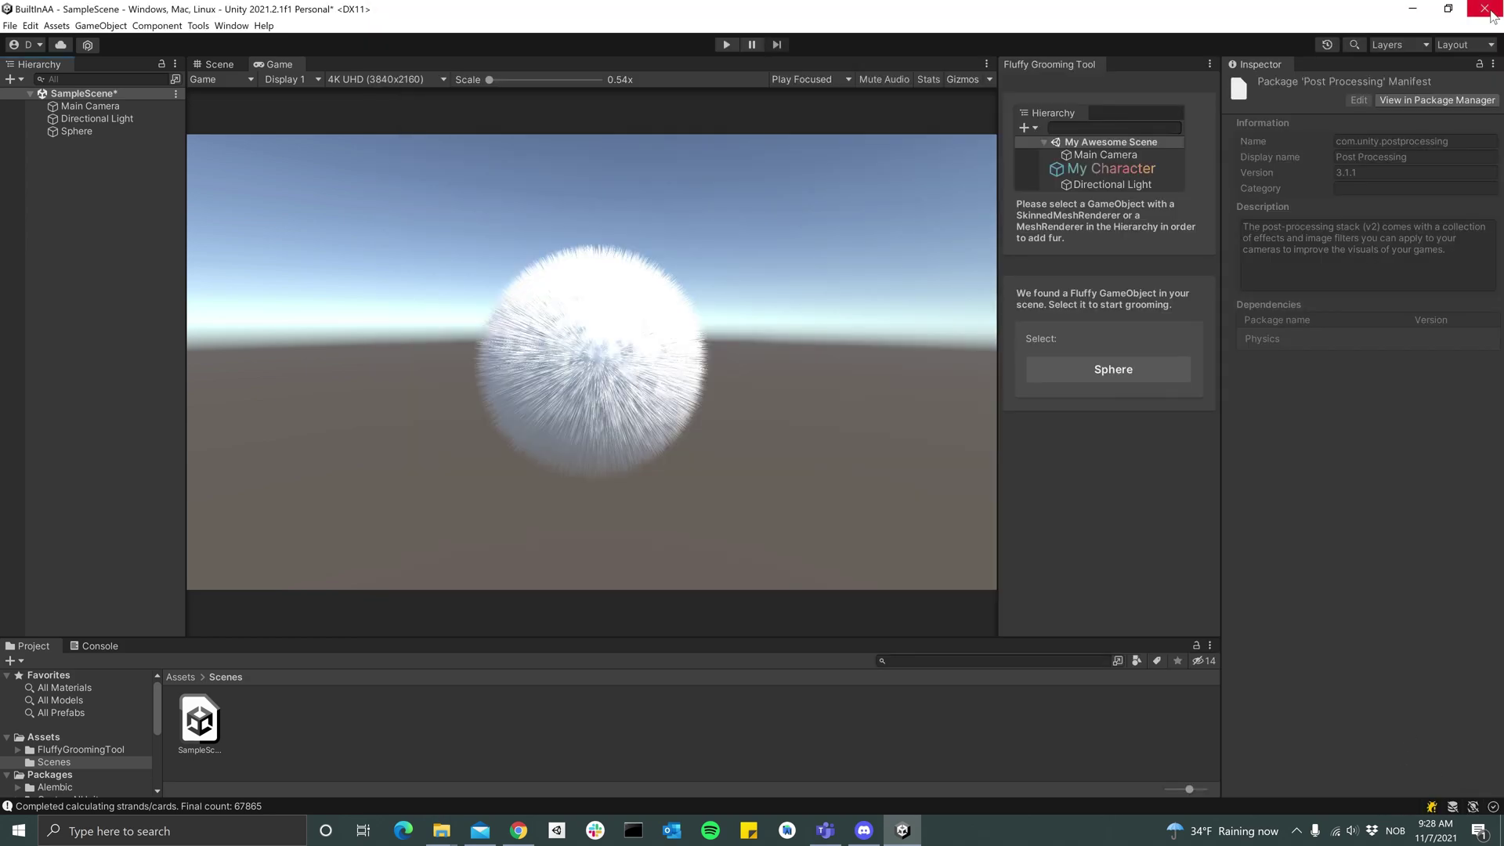
Add a Post-process Layer to the Main Camera, undoing an accidental Post-process Volume.
left_click(1491, 12)
left_click(108, 108)
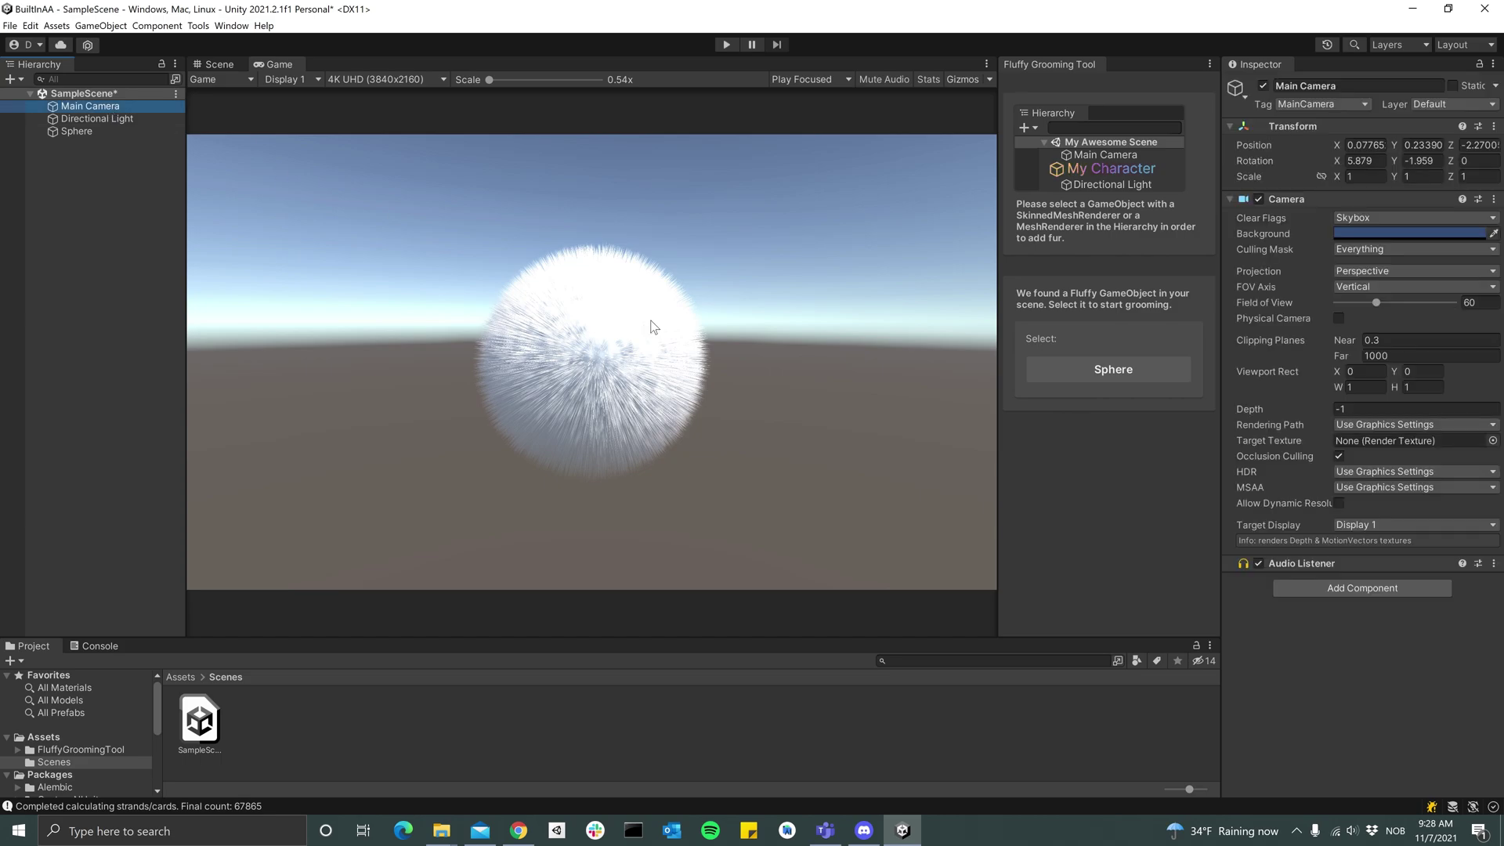
left_click(1370, 590)
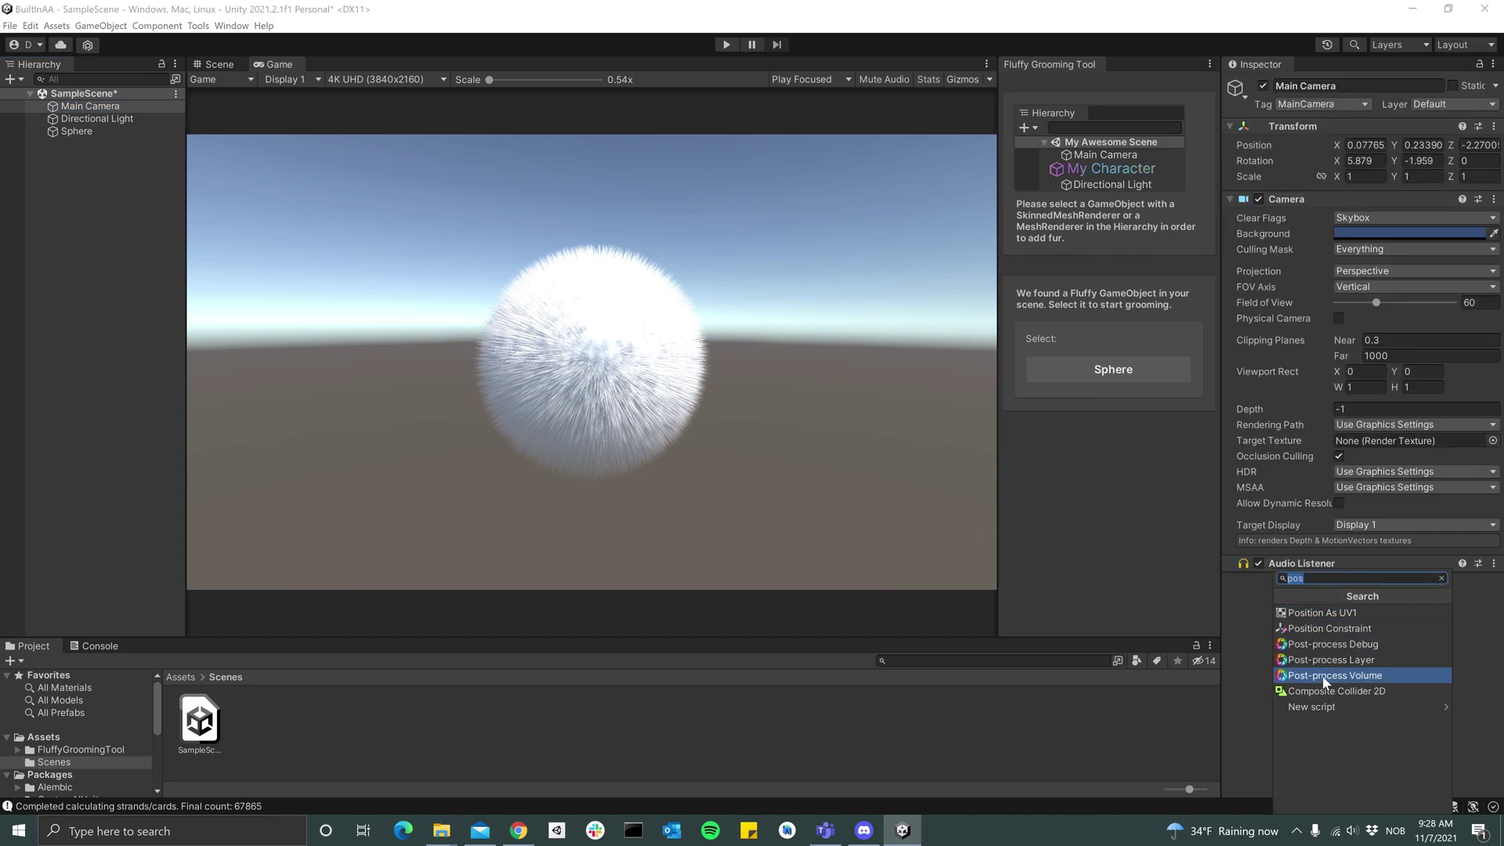
left_click(1366, 676)
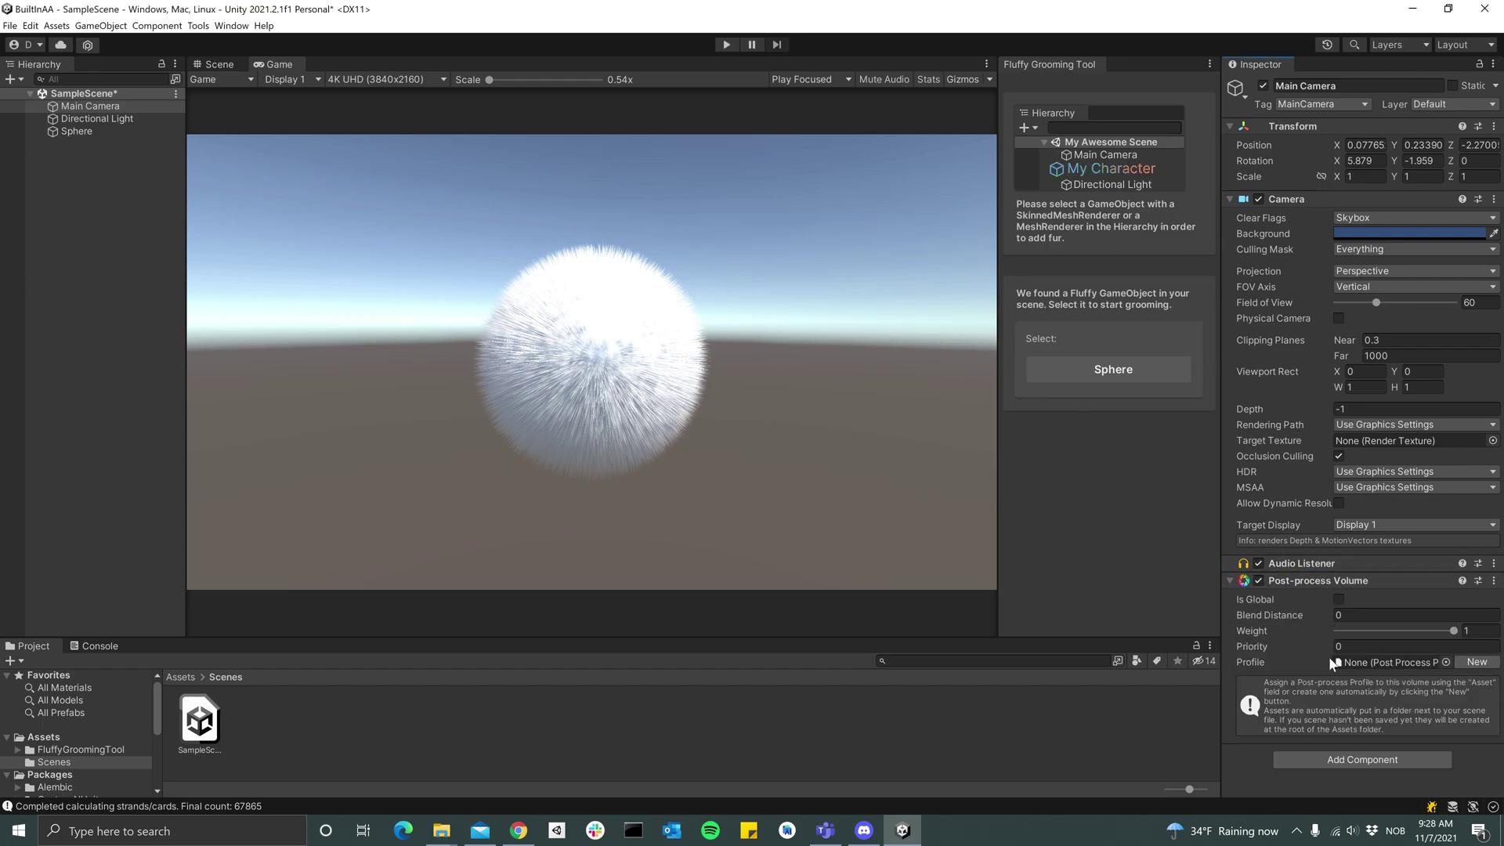
key("ctrl+z")
left_click(1343, 594)
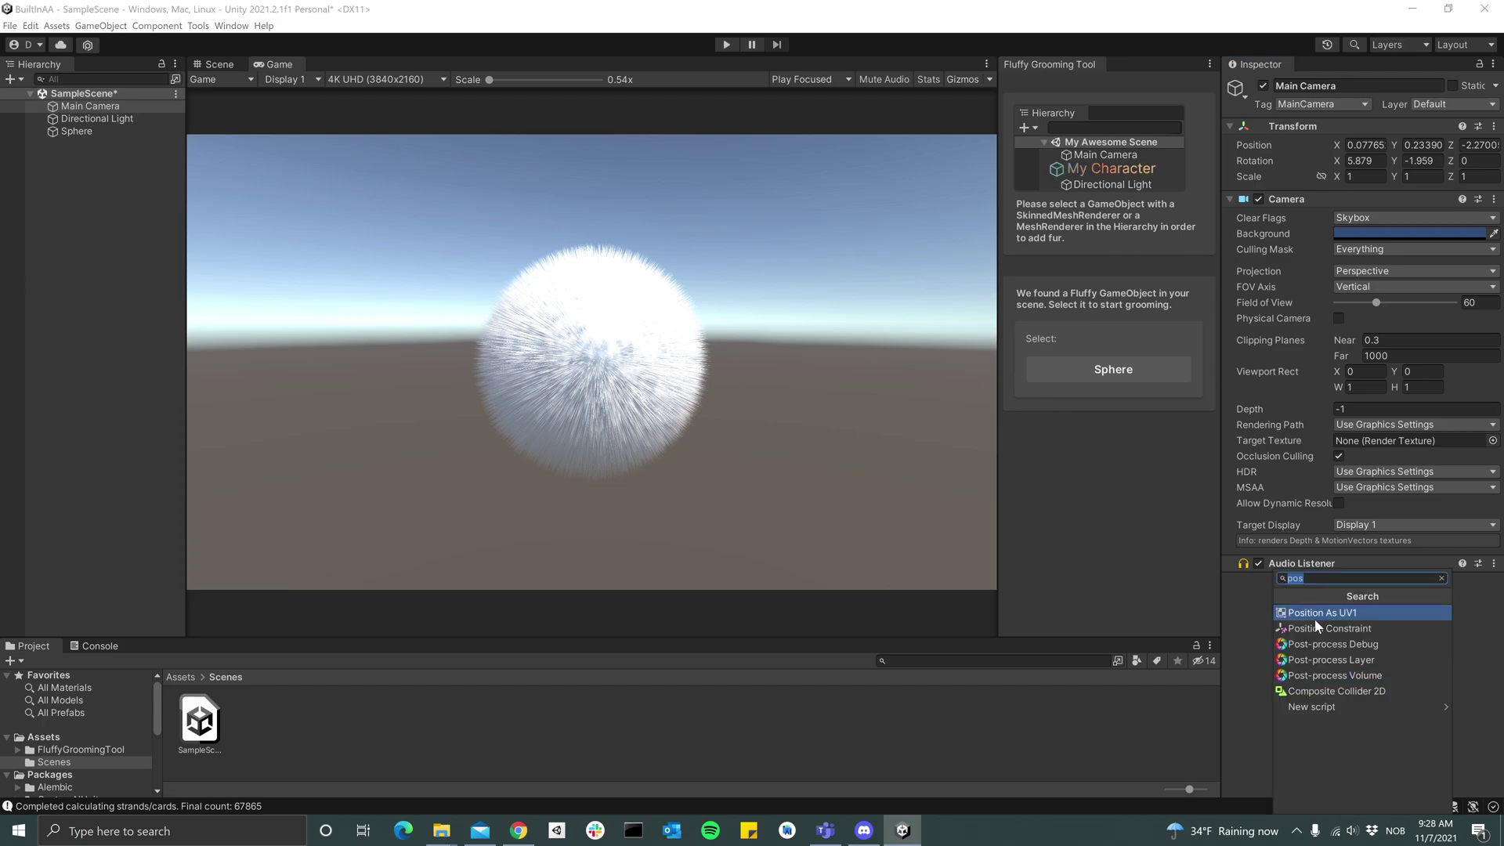
left_click(1344, 659)
Switch the layer's anti-aliasing mode to Temporal Anti-aliasing (TAA) and widen the Game view.
scroll(1333, 628, "down", 3)
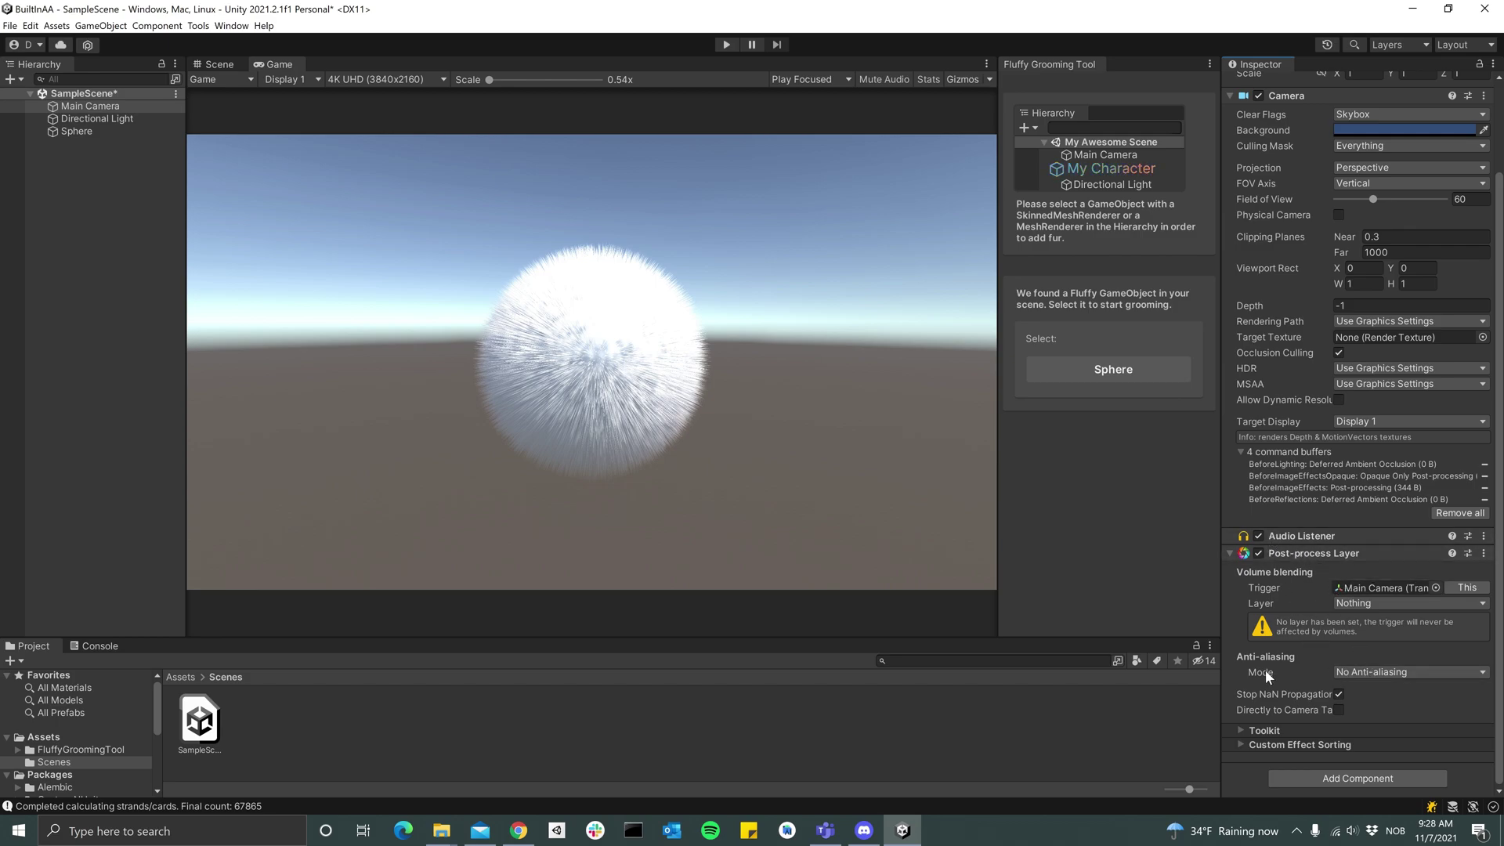
left_click(1363, 672)
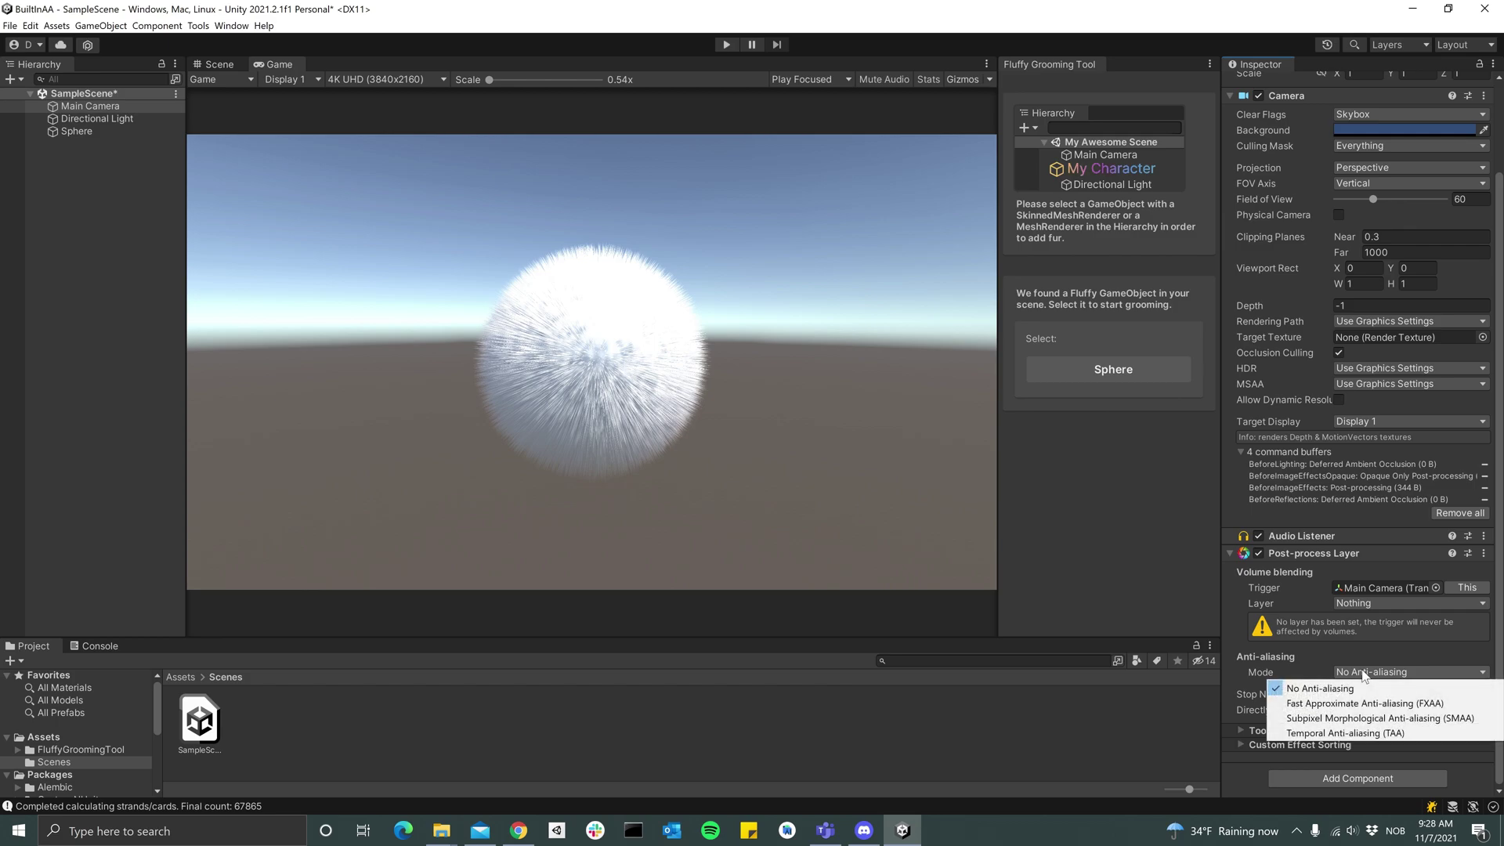
left_click(1368, 730)
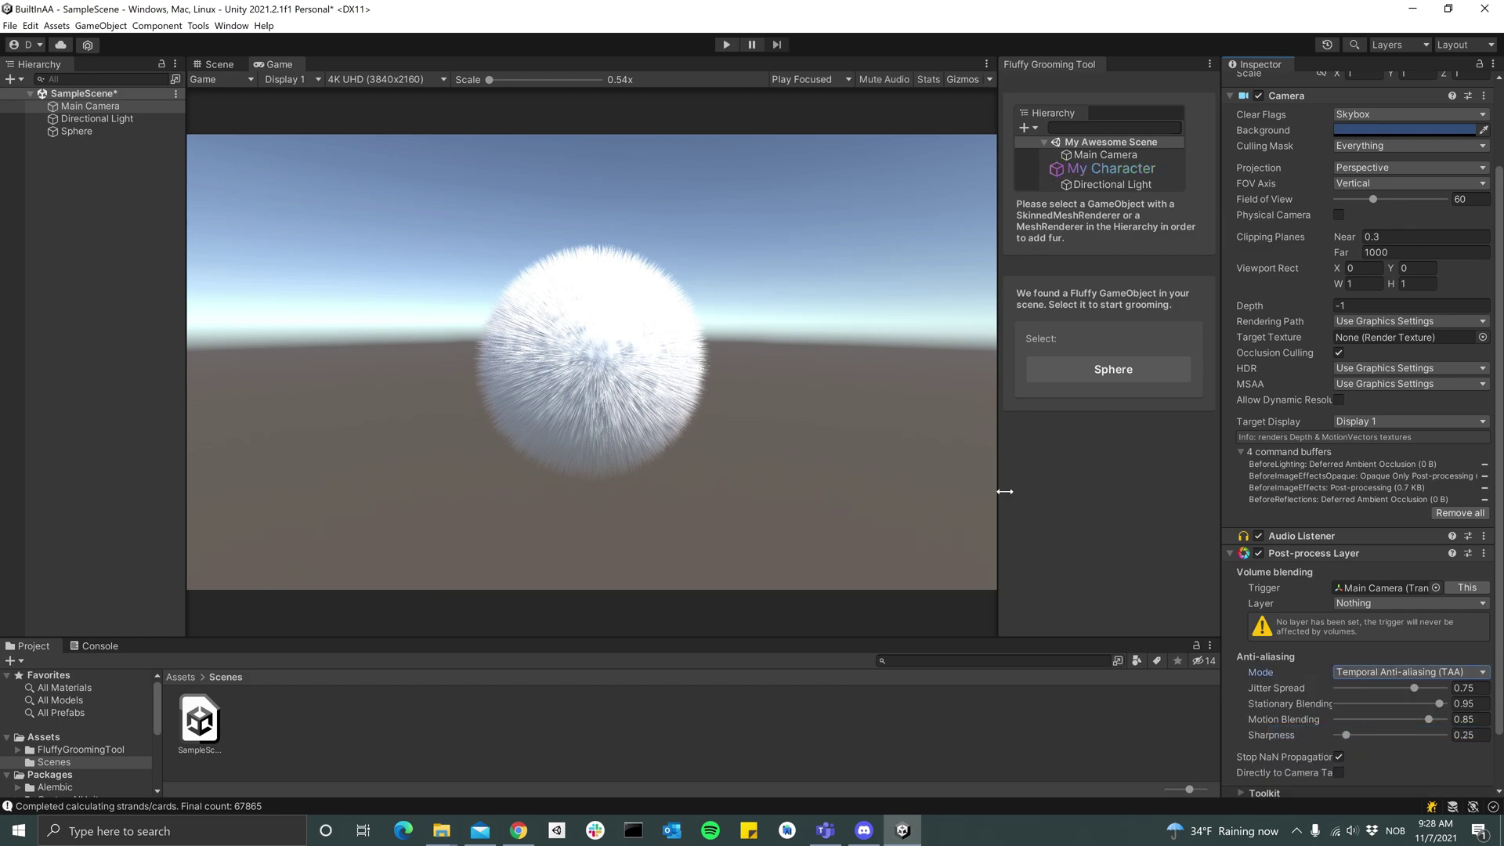
left_click_drag(1000, 494, 1010, 497)
left_click_drag(1238, 521, 1240, 521)
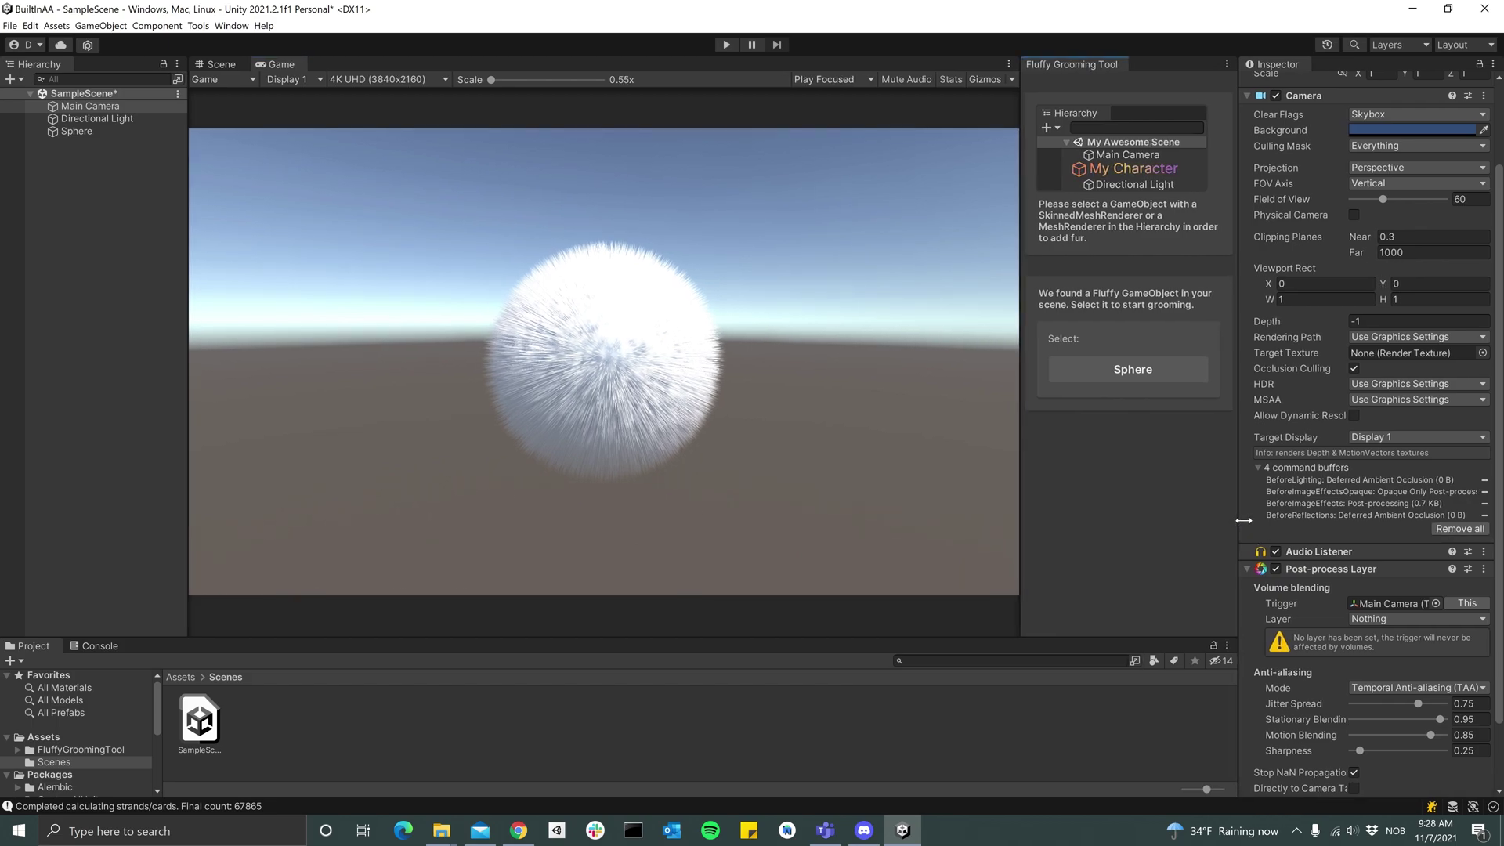
left_click(591, 316)
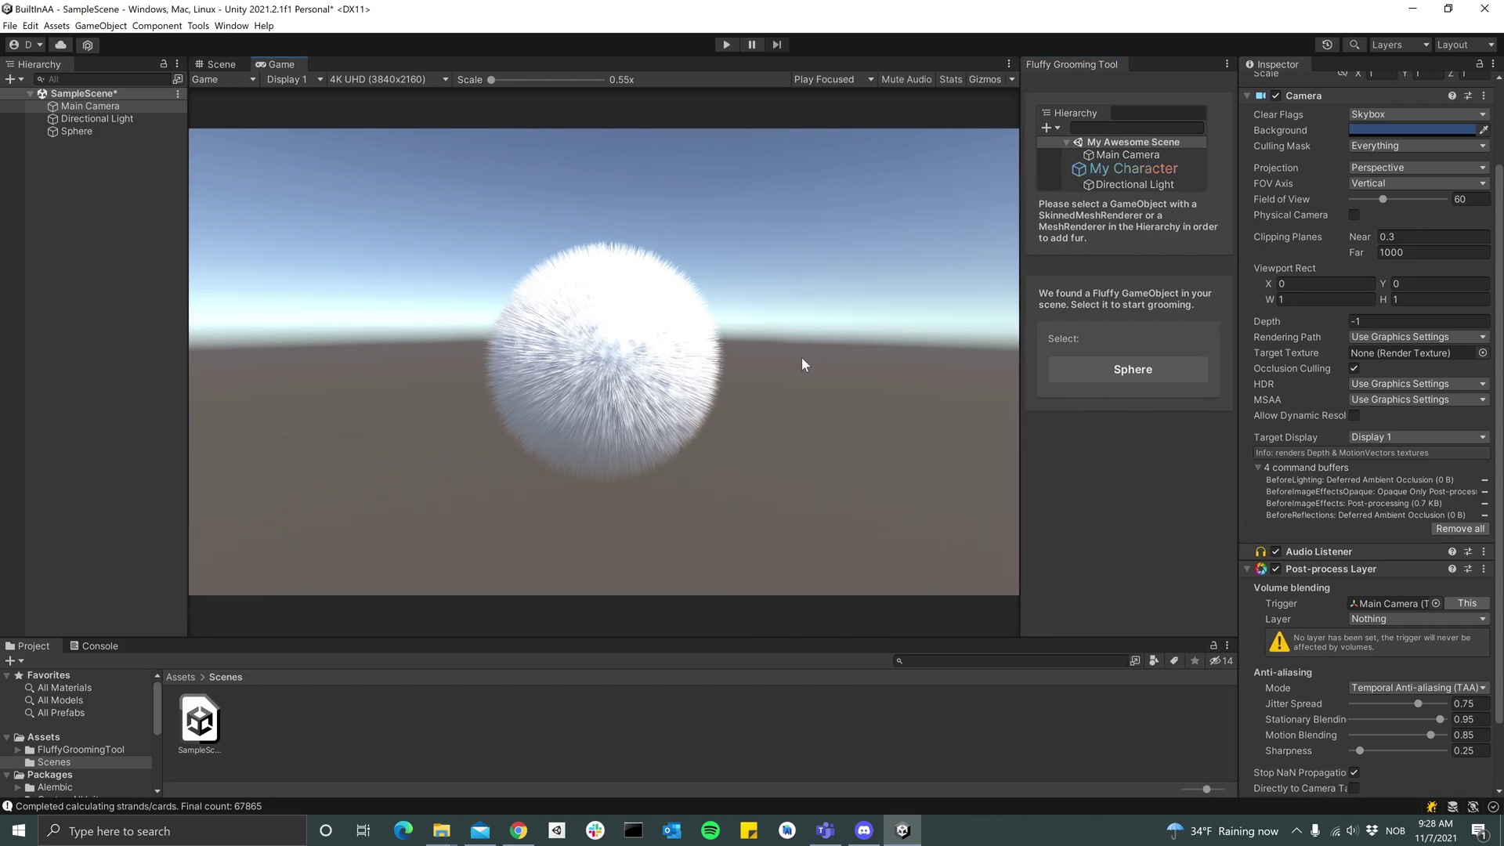